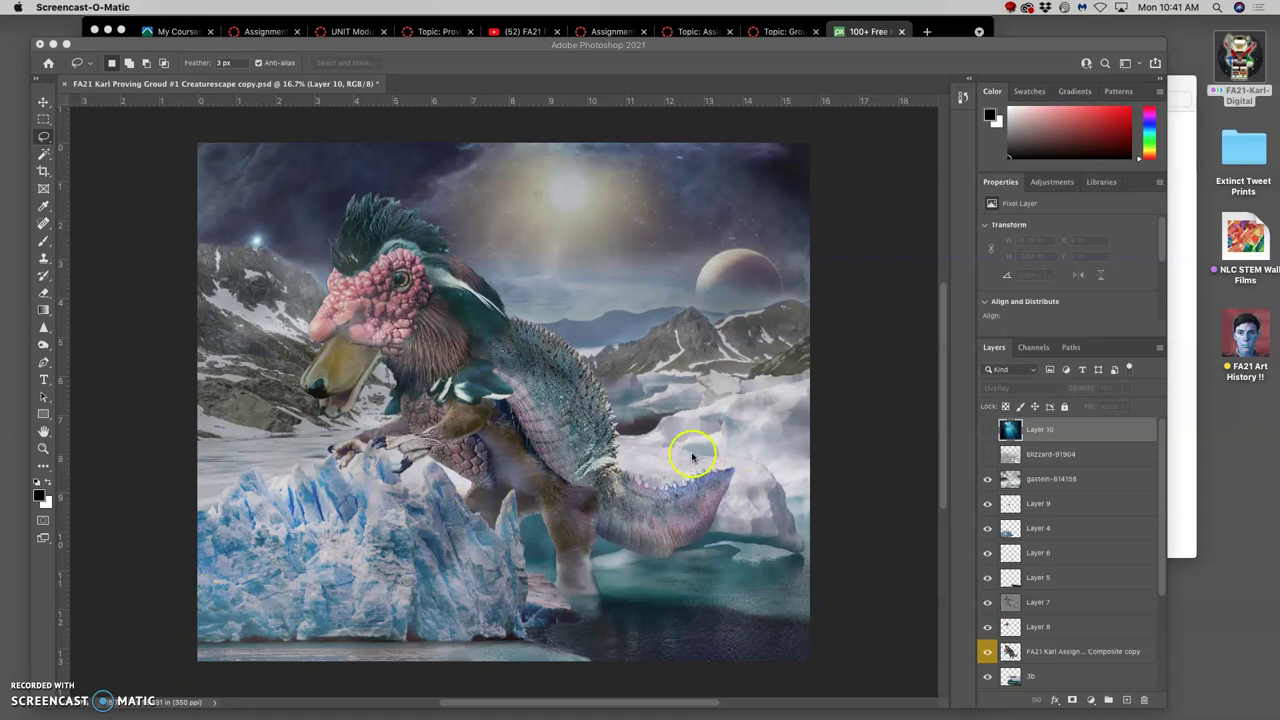
Step: Hide the gastein-814158 layer and toggle Layer 7 on and off to compare the composite
{"action": "left_click", "coordinate": [987, 483]}
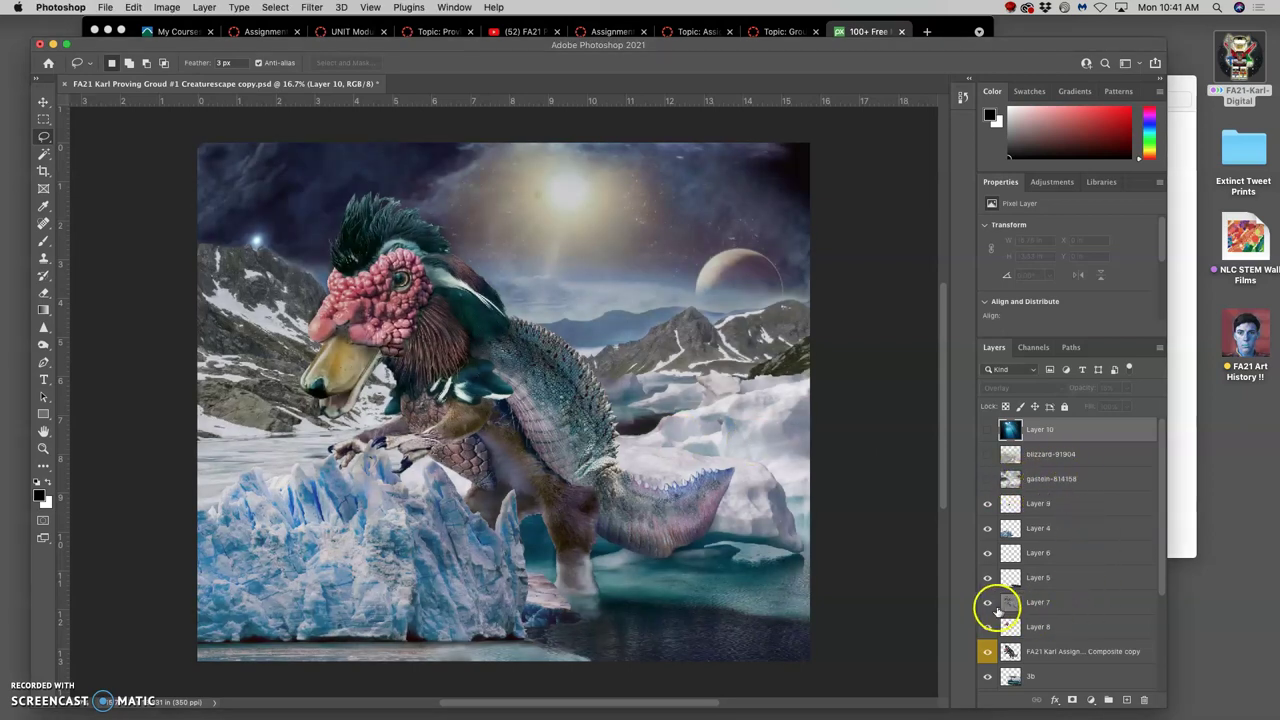
{"action": "left_click", "coordinate": [988, 604]}
{"action": "left_click", "coordinate": [988, 604]}
{"action": "left_click", "coordinate": [988, 604]}
{"action": "left_click", "coordinate": [988, 604]}
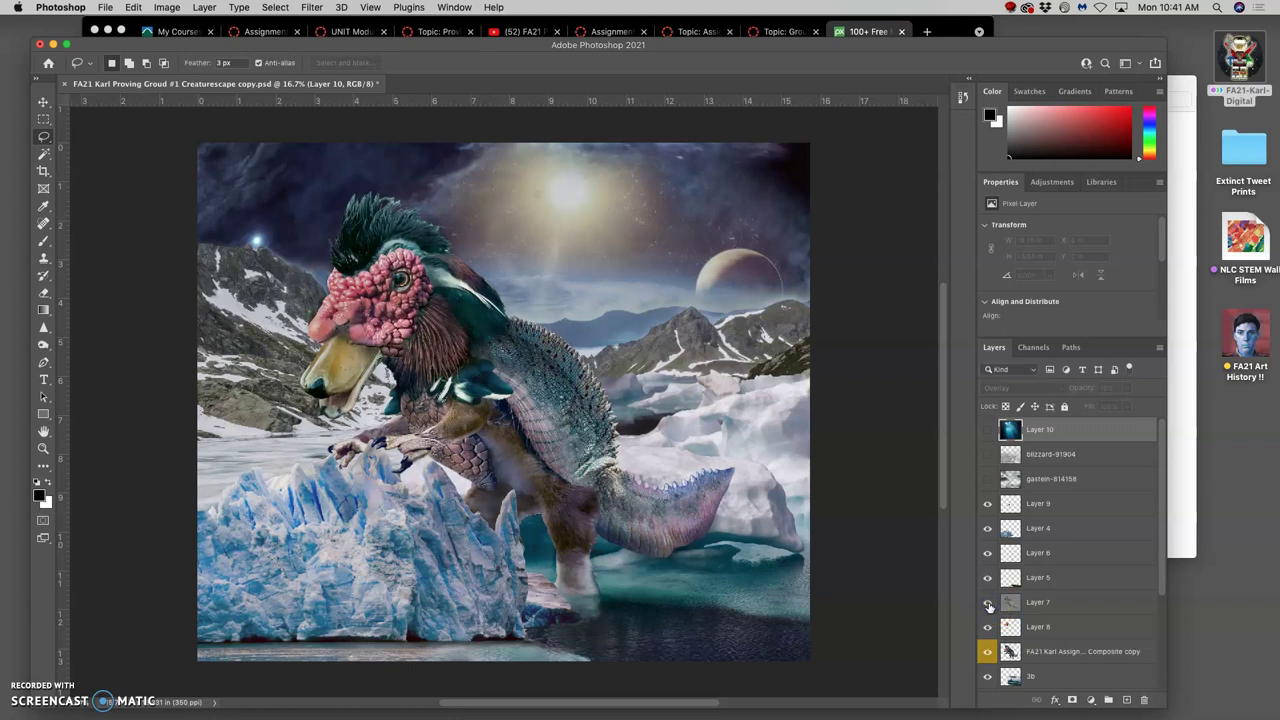
{"action": "left_click", "coordinate": [991, 605]}
{"action": "left_click", "coordinate": [991, 605]}
Step: Try Layer 7 in Normal blending, then set it back to Overlay and compare
{"action": "left_click", "coordinate": [1045, 604]}
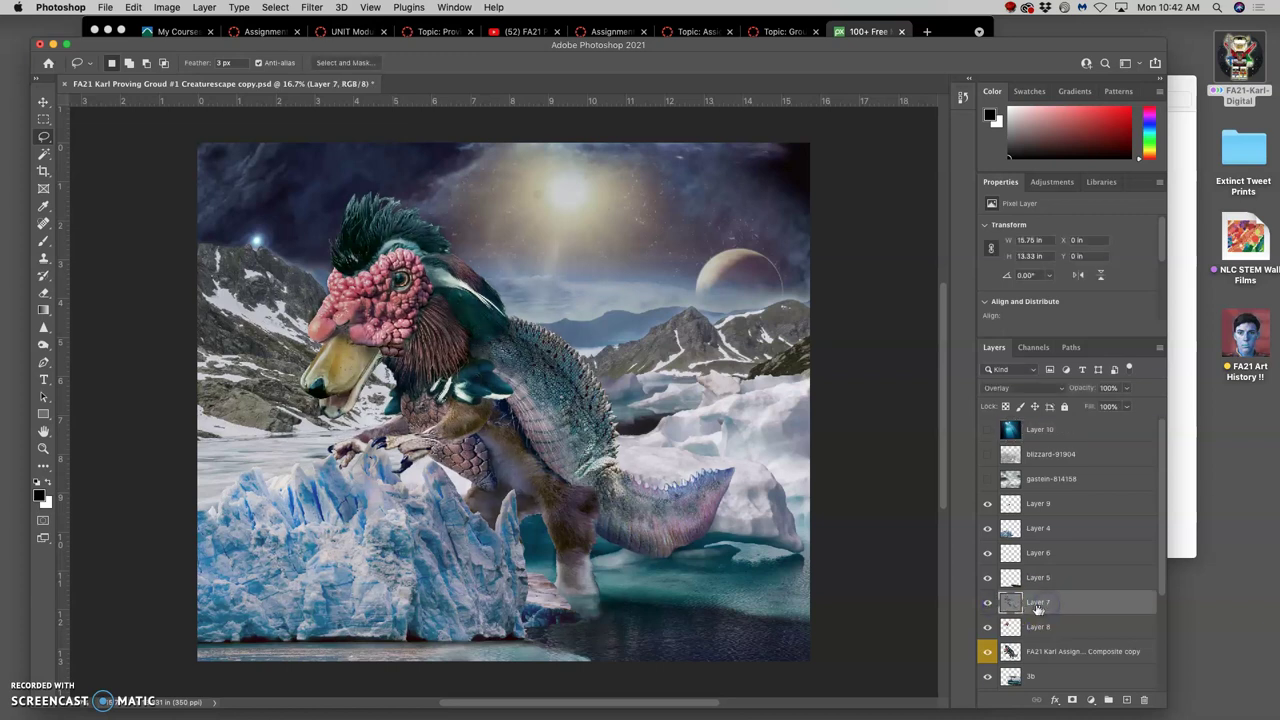
{"action": "left_click", "coordinate": [1016, 387]}
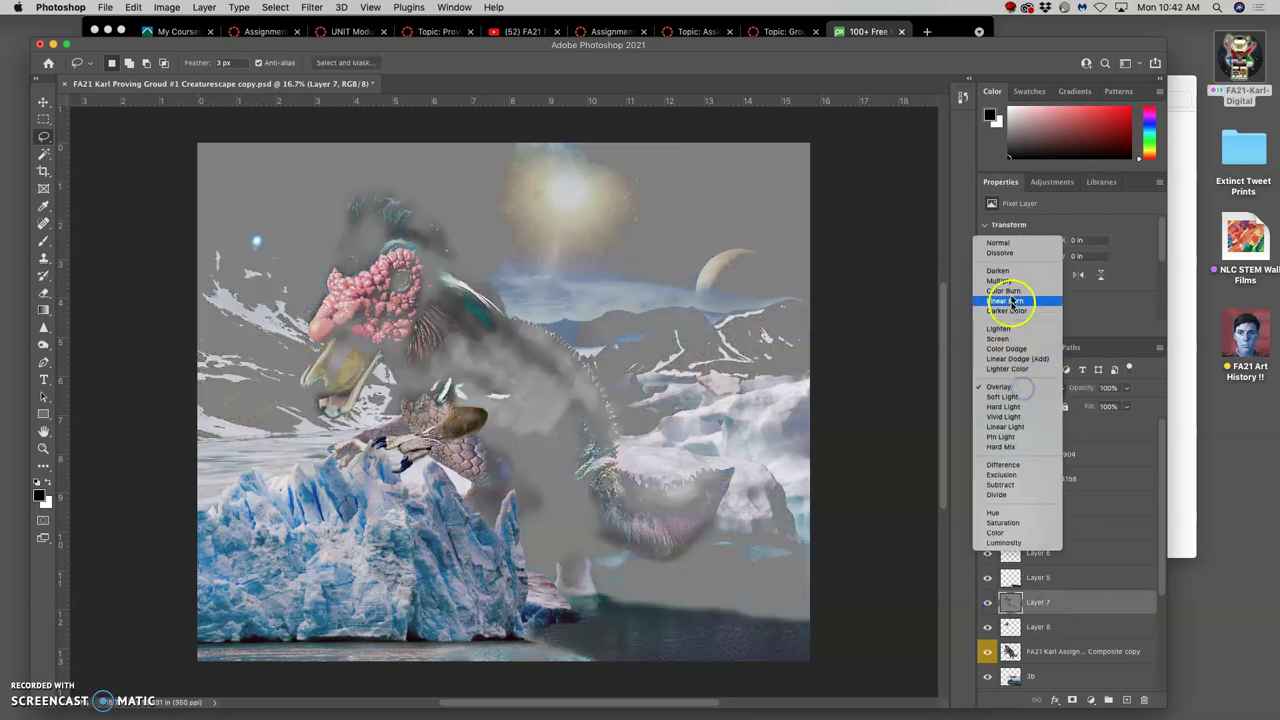
{"action": "left_click", "coordinate": [1005, 244]}
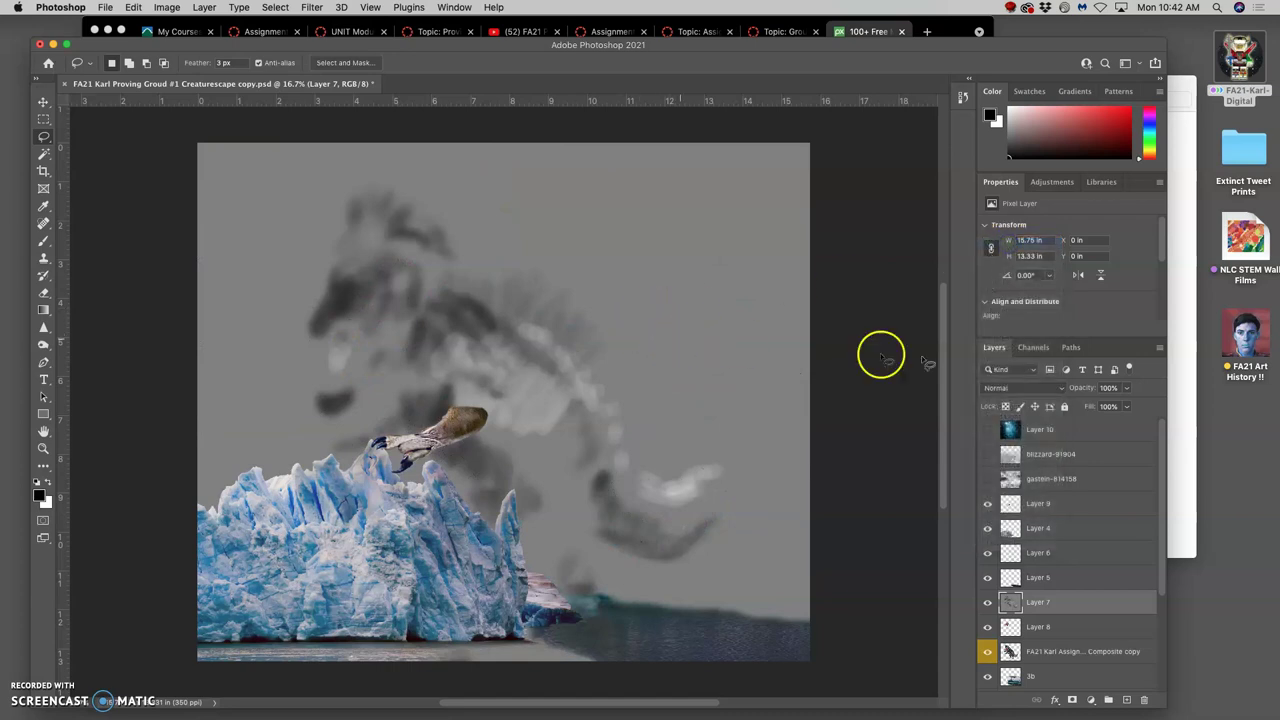
{"action": "left_click", "coordinate": [1010, 388]}
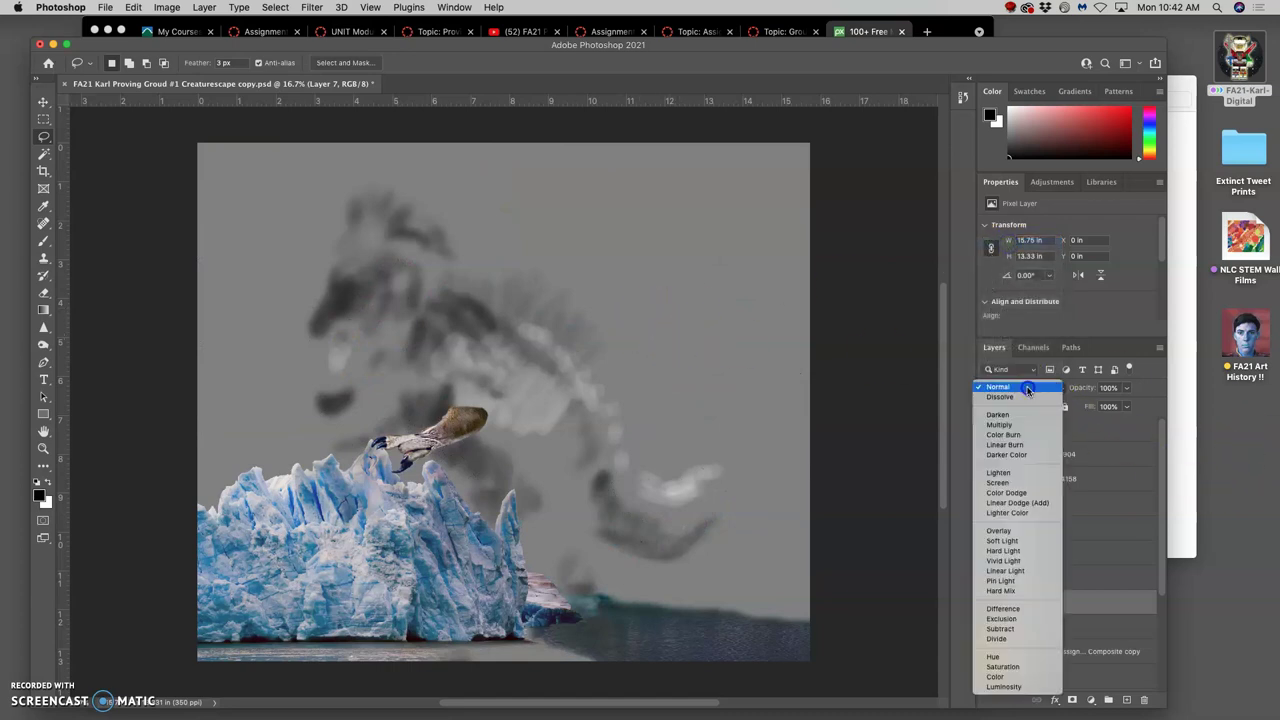
{"action": "left_click", "coordinate": [1017, 531]}
{"action": "left_click", "coordinate": [988, 603]}
{"action": "left_click", "coordinate": [988, 603]}
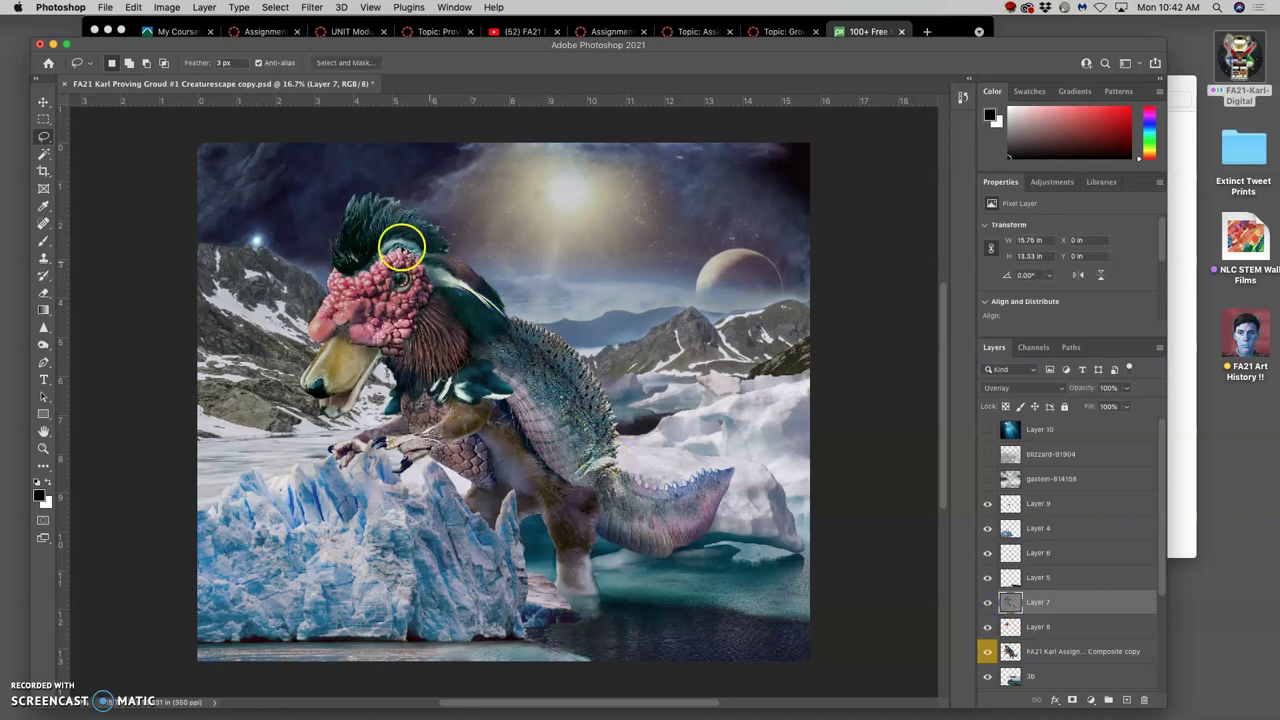
Step: Set Layer 7's opacity to 85%
{"action": "left_click", "coordinate": [1126, 389]}
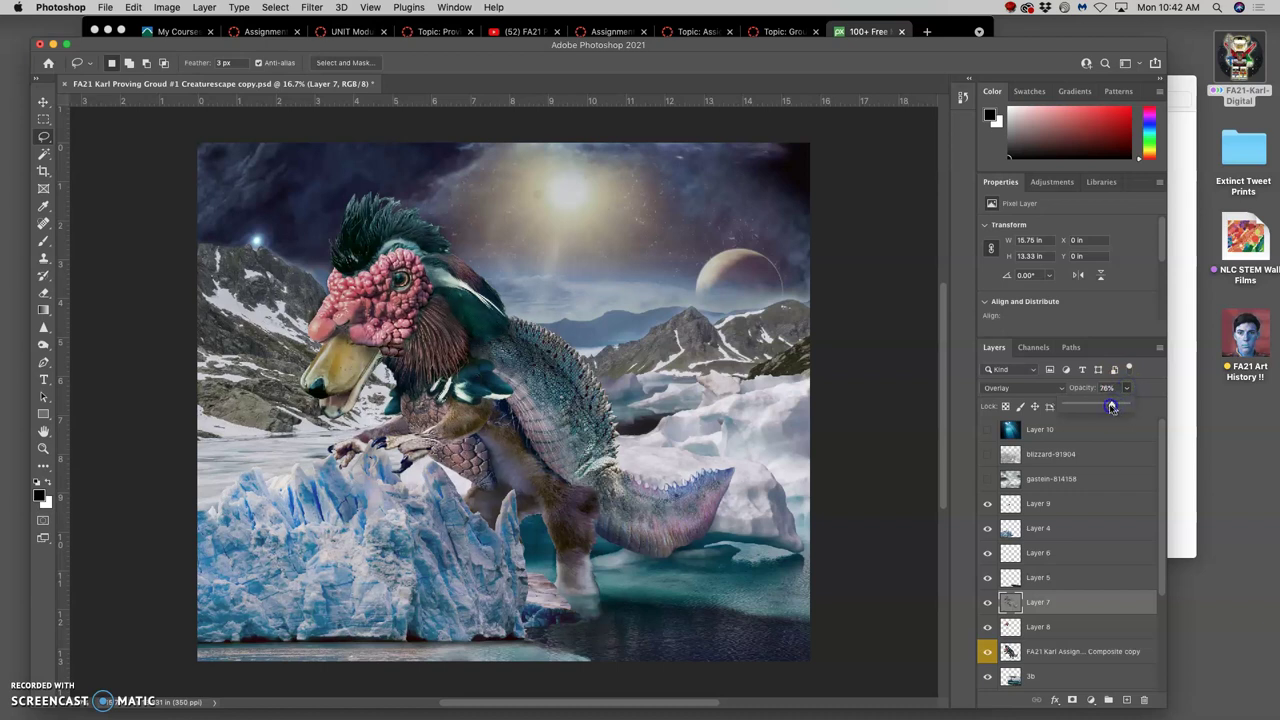
{"action": "left_click_drag", "start_coordinate": [1107, 407], "coordinate": [1093, 407]}
{"action": "left_click_drag", "start_coordinate": [1119, 405], "coordinate": [1125, 405]}
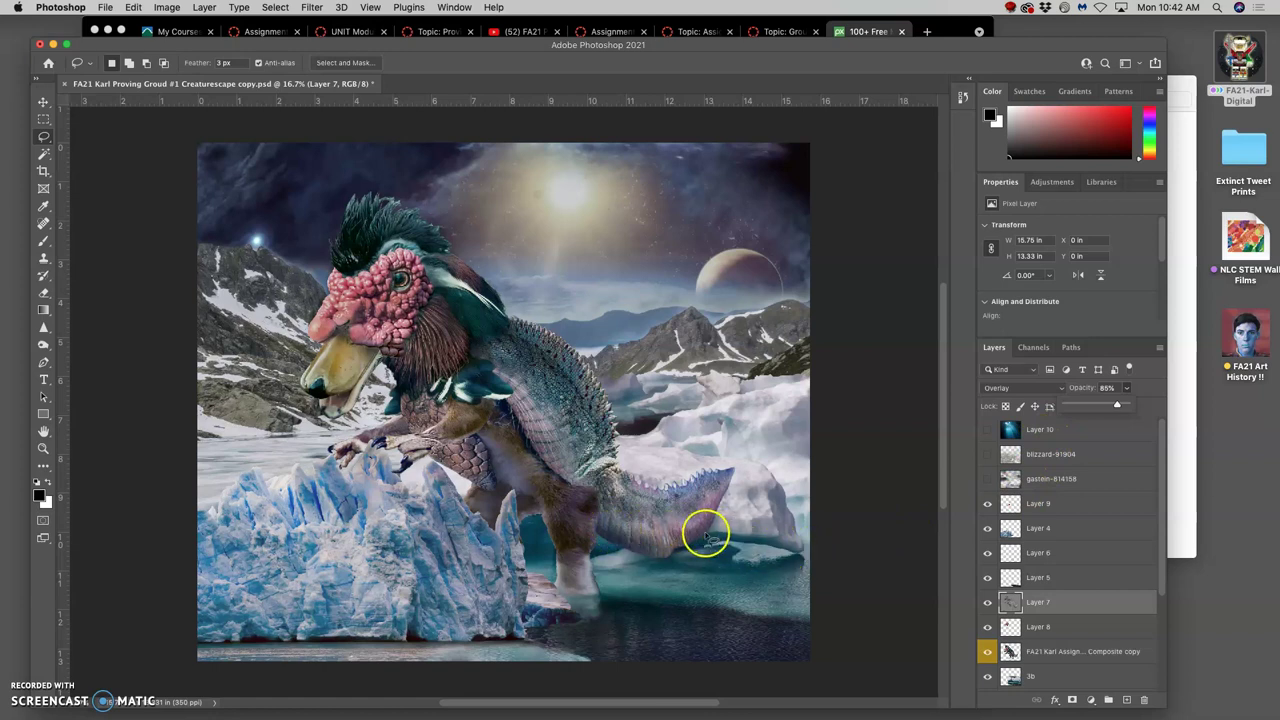
{"action": "left_click", "coordinate": [987, 603]}
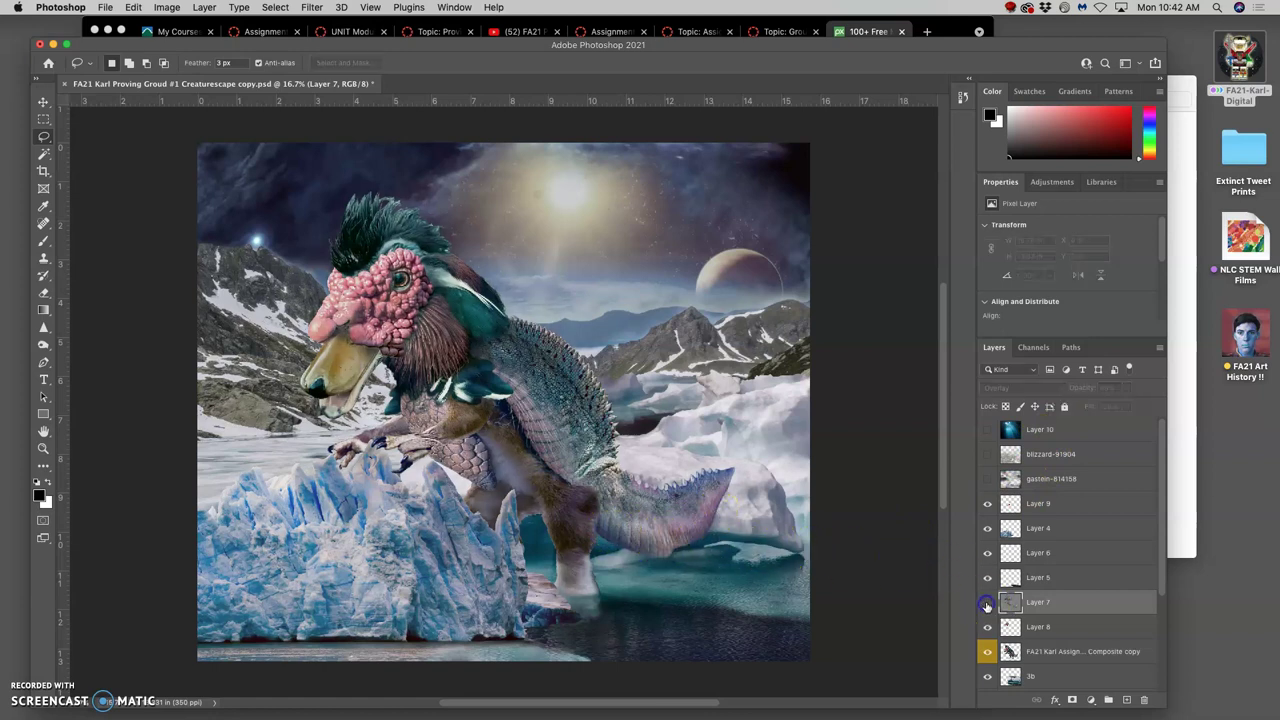
{"action": "left_click", "coordinate": [987, 603]}
{"action": "left_click", "coordinate": [987, 603]}
{"action": "left_click", "coordinate": [987, 603]}
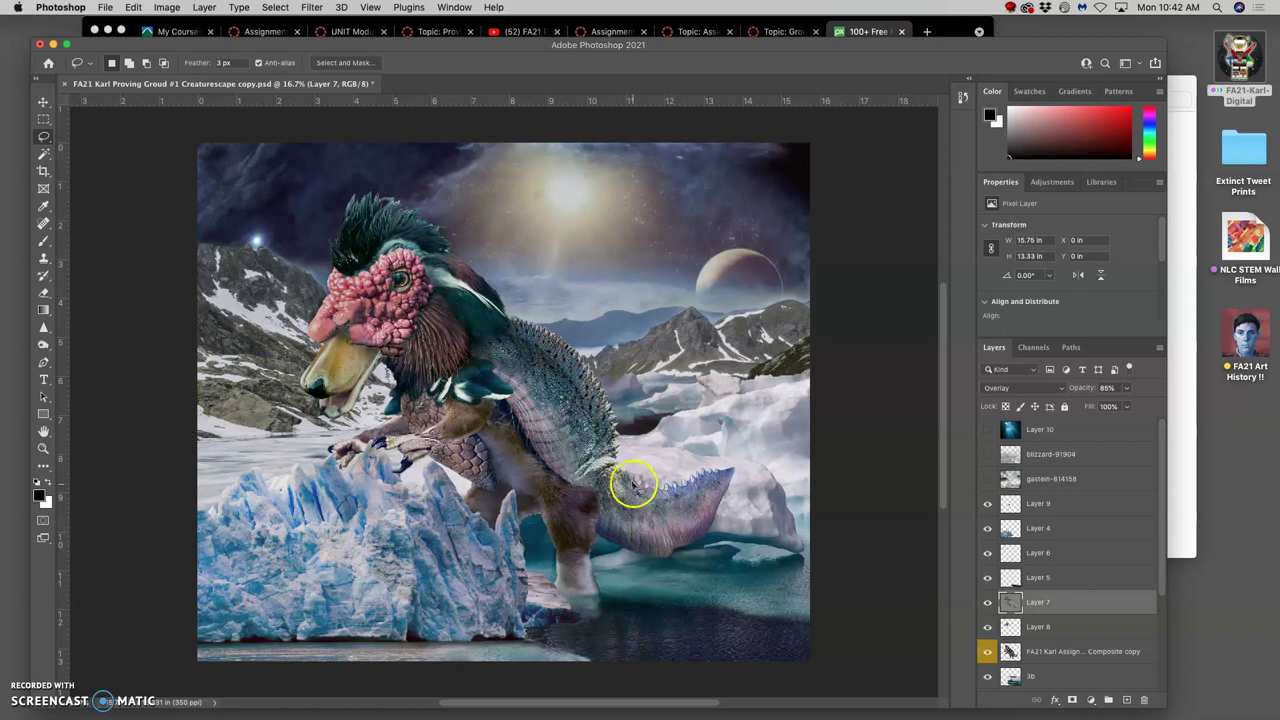
{"action": "left_click", "coordinate": [987, 603]}
{"action": "left_click", "coordinate": [987, 603]}
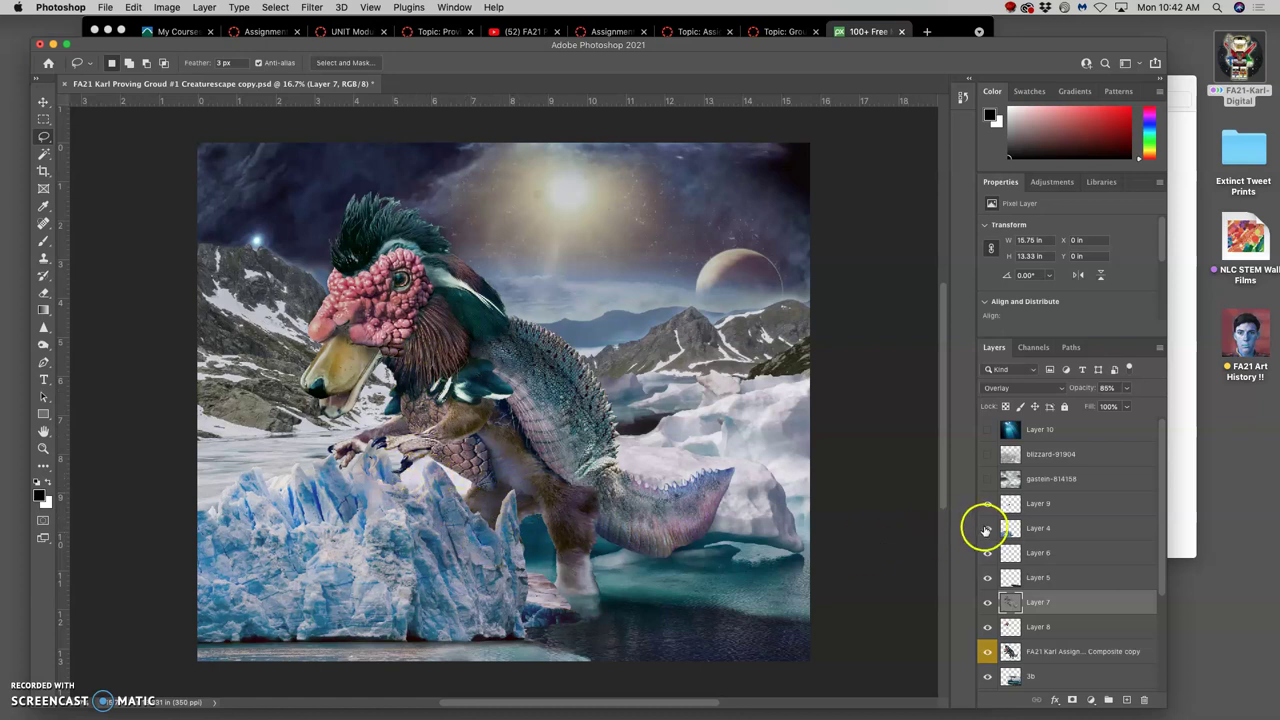
{"action": "left_click", "coordinate": [987, 528]}
{"action": "left_click", "coordinate": [987, 528]}
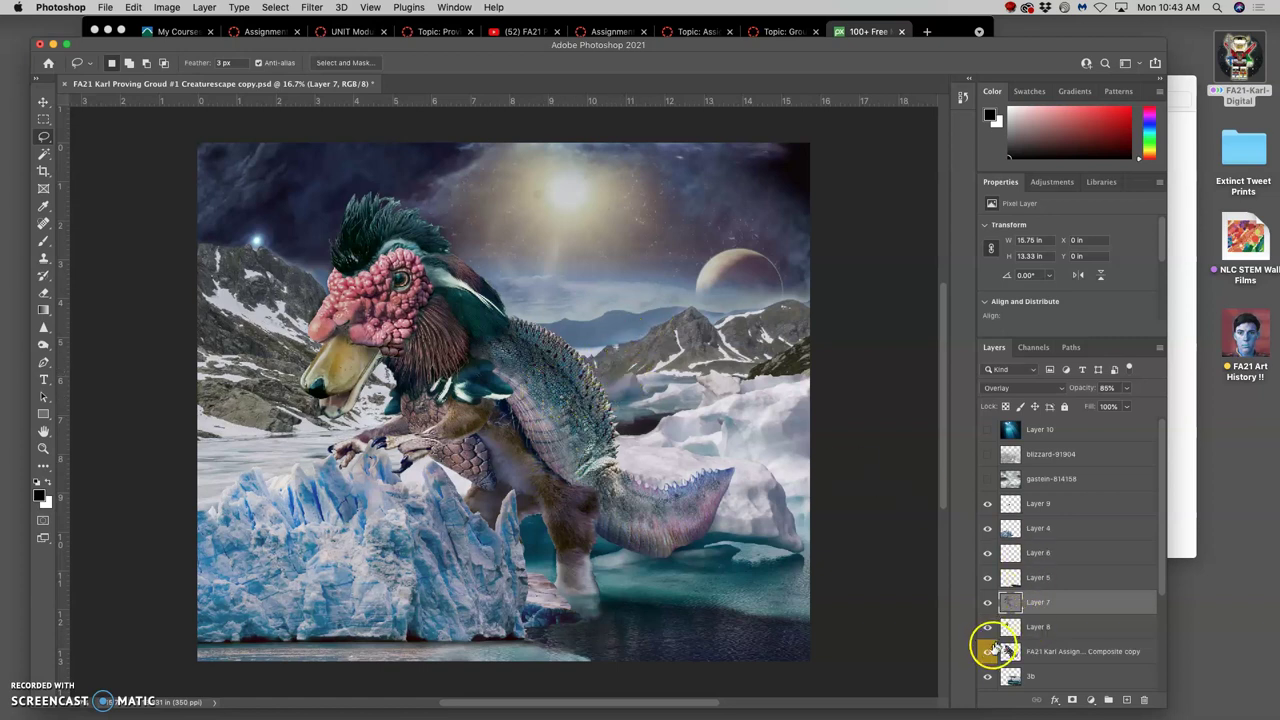
{"action": "left_click", "coordinate": [988, 654]}
{"action": "left_click", "coordinate": [988, 654]}
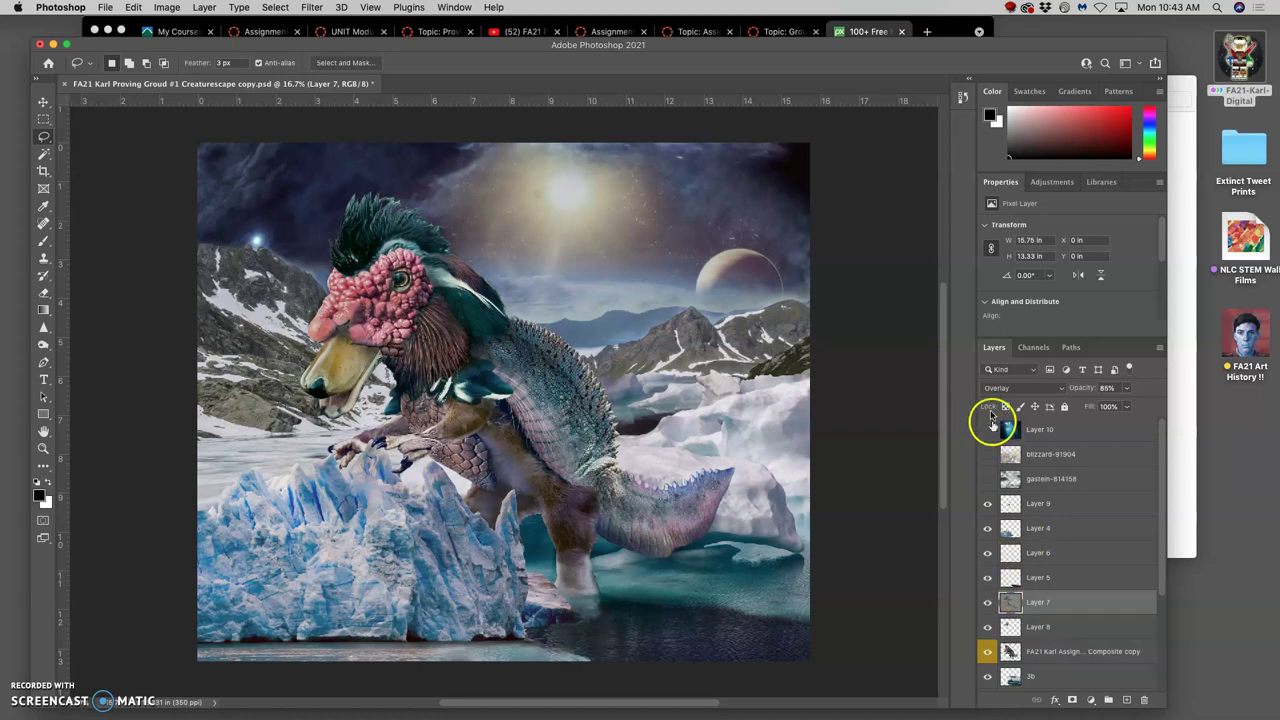
Step: Find the misty mountains fog image in the Pixabay misty clouds results and open it in a new tab
{"action": "left_click", "coordinate": [874, 36]}
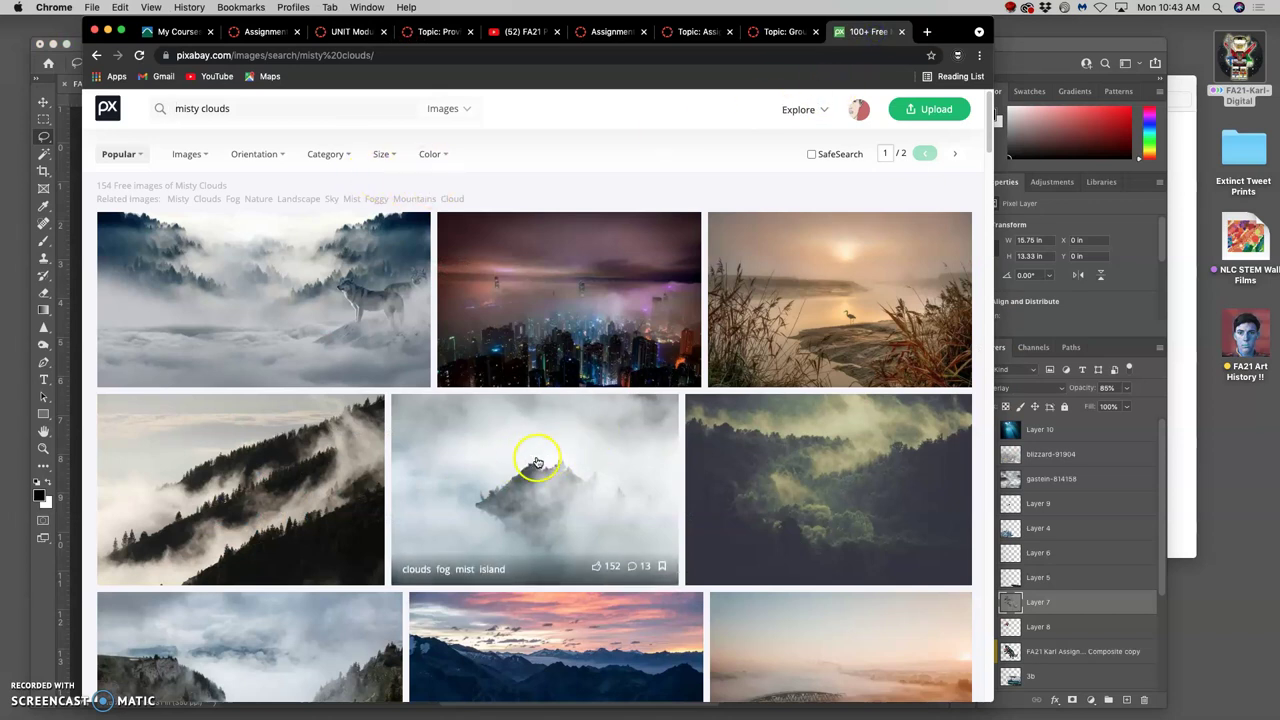
{"action": "scroll", "coordinate": [537, 461], "scroll_direction": "down", "scroll_amount": 5}
{"action": "scroll", "coordinate": [537, 461], "scroll_direction": "down", "scroll_amount": 3}
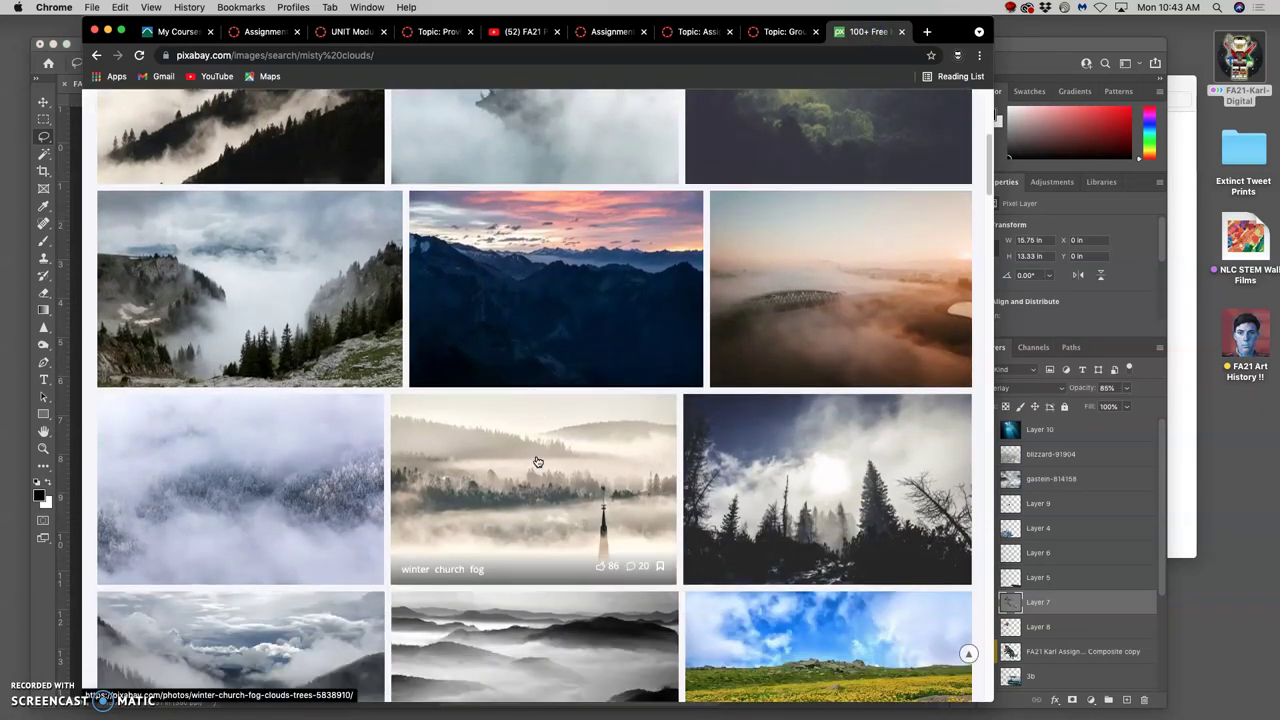
{"action": "scroll", "coordinate": [350, 470], "scroll_direction": "down", "scroll_amount": 15}
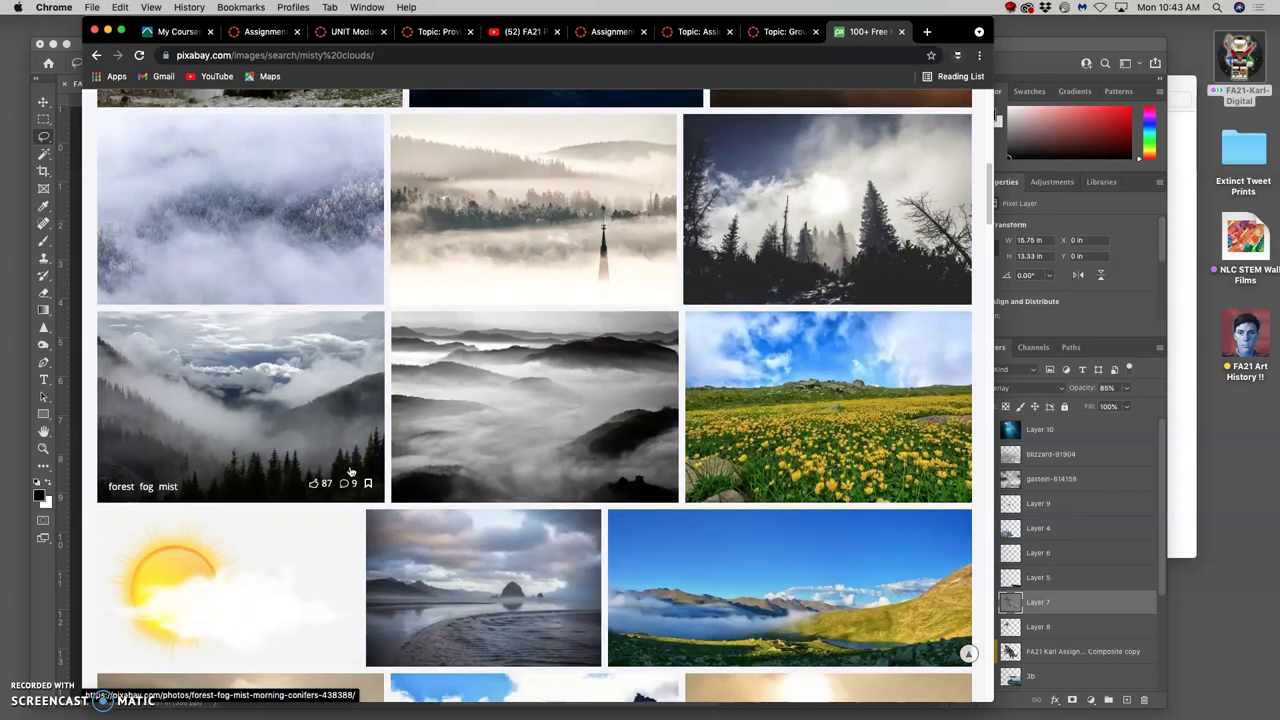
{"action": "scroll", "coordinate": [360, 470], "scroll_direction": "down", "scroll_amount": 5}
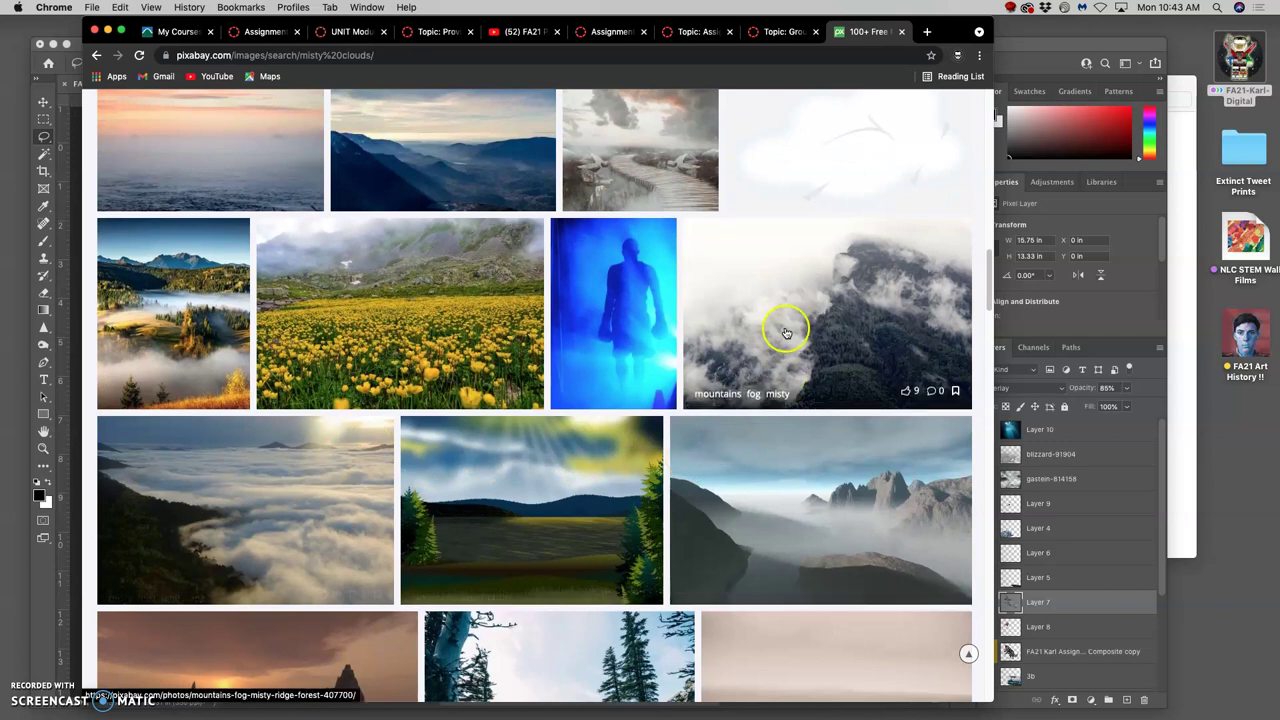
{"action": "right_click", "coordinate": [806, 323]}
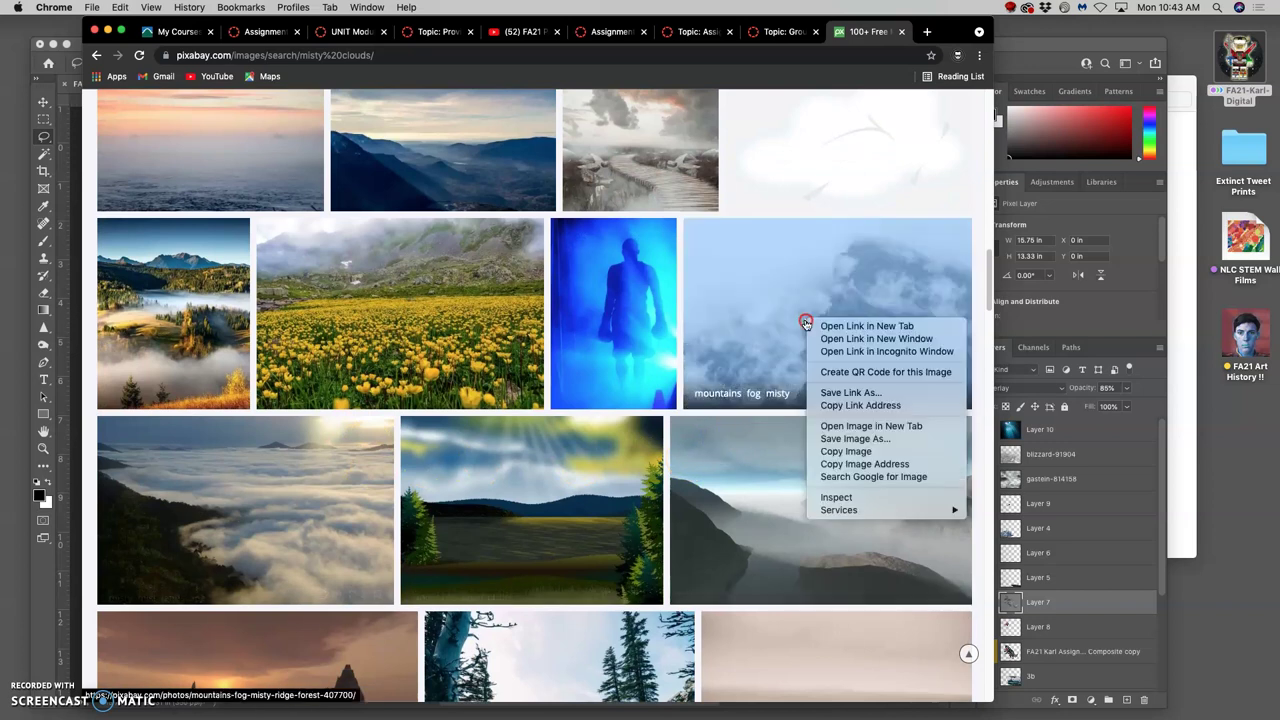
{"action": "left_click", "coordinate": [835, 328]}
Step: Download the mountains fog photo at the largest 4134×2738 size
{"action": "left_click", "coordinate": [862, 32]}
{"action": "left_click", "coordinate": [848, 275]}
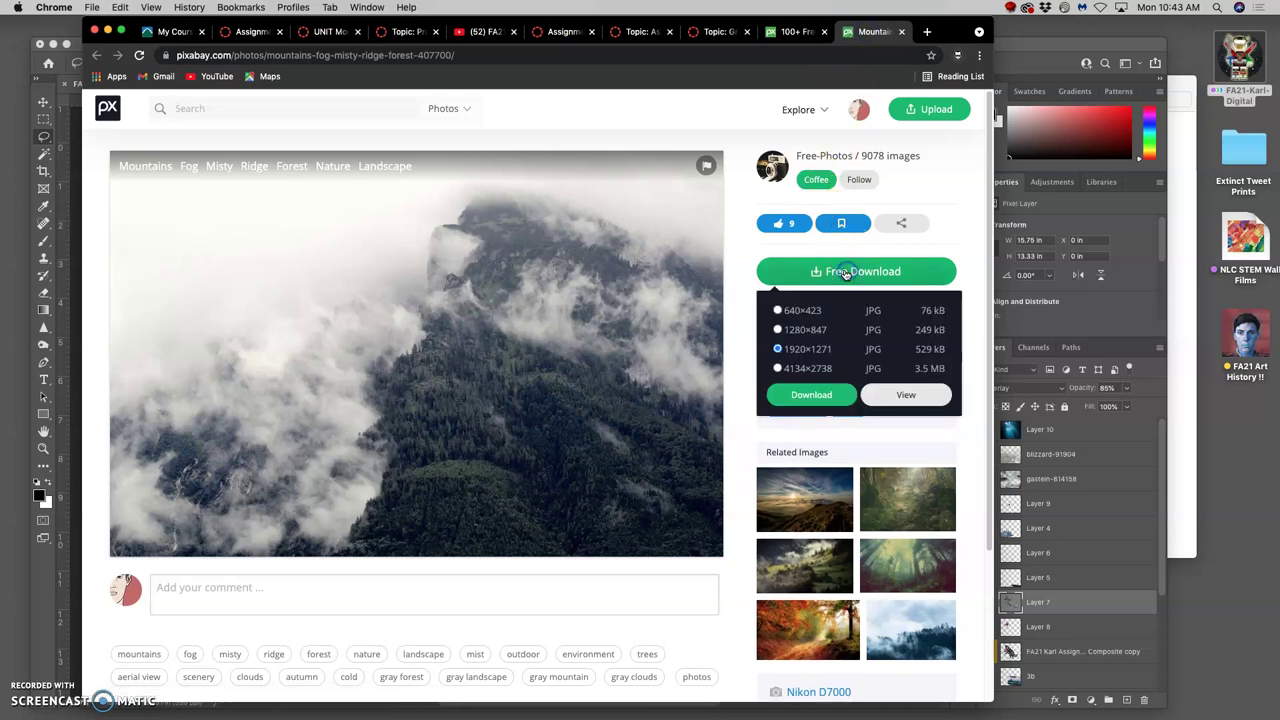
{"action": "left_click", "coordinate": [777, 368]}
{"action": "left_click", "coordinate": [811, 395]}
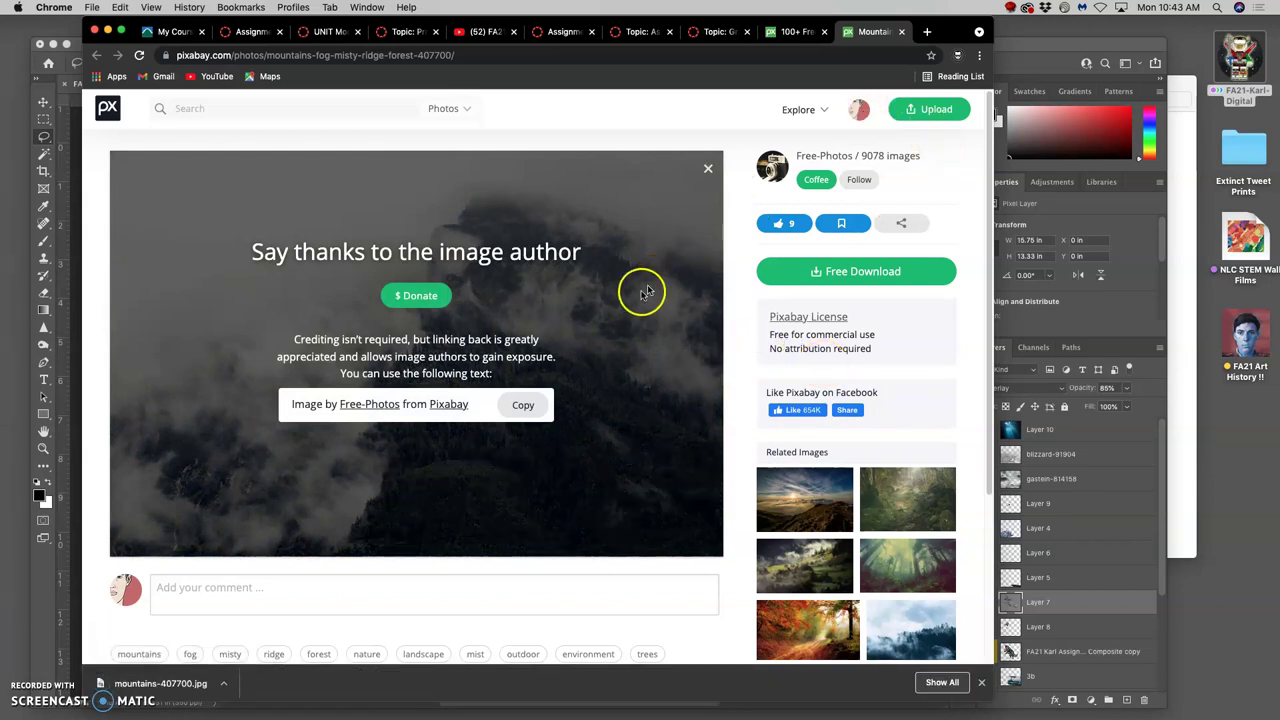
{"action": "mouse_move", "coordinate": [2, 620]}
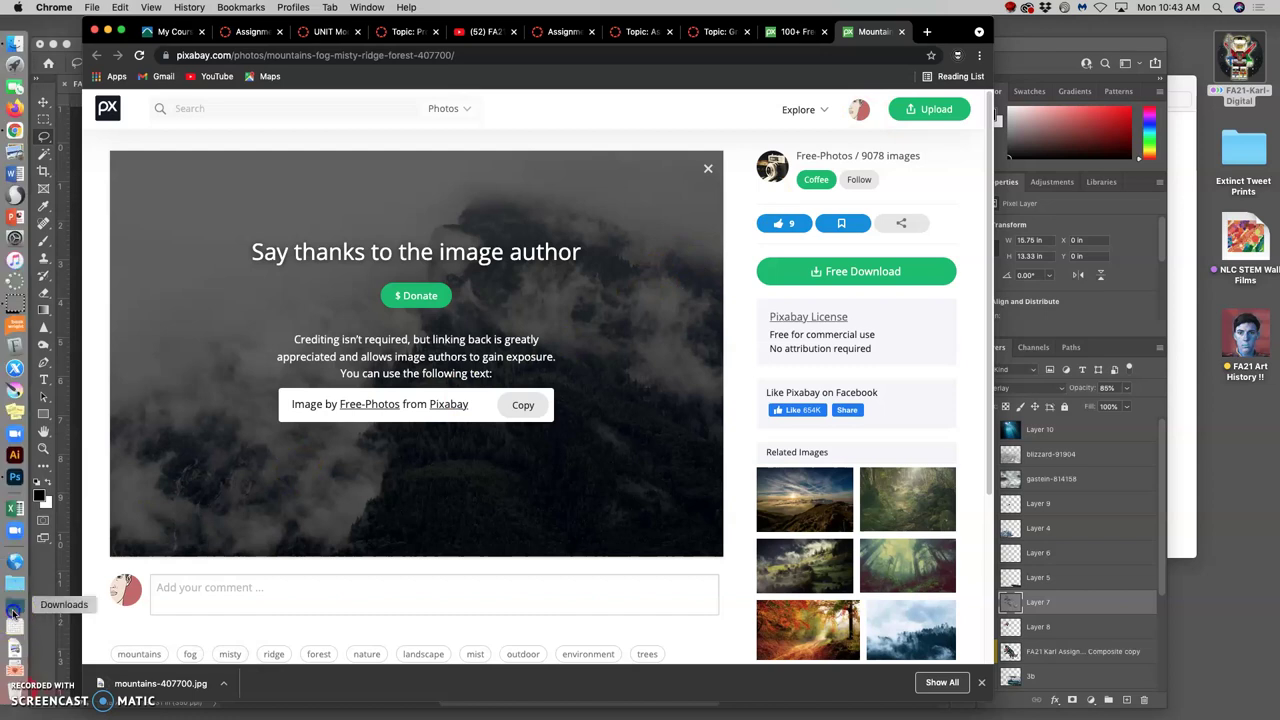
Step: Move mountains-407700.jpg from Downloads into the project folder beside the other source images
{"action": "left_click", "coordinate": [13, 610]}
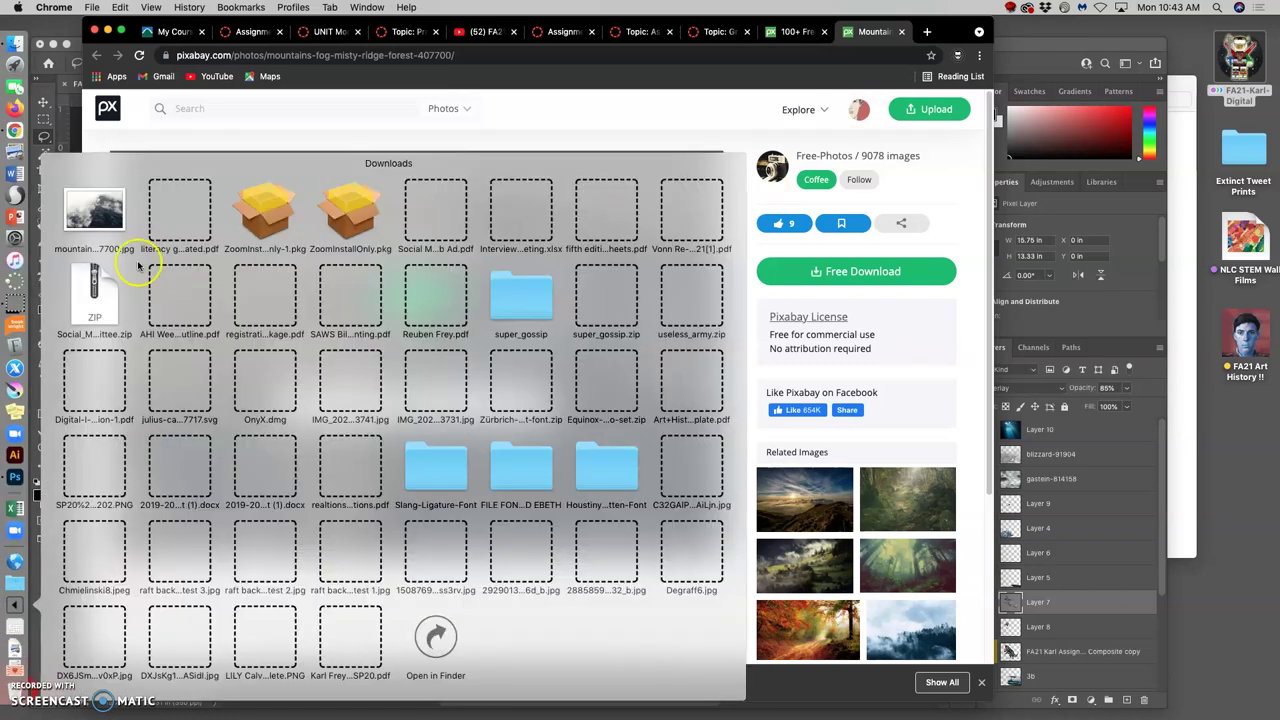
{"action": "left_click", "coordinate": [130, 228]}
{"action": "left_click_drag", "start_coordinate": [752, 415], "coordinate": [1025, 328]}
{"action": "left_click", "coordinate": [1079, 334]}
Step: Select all four source images in the project folder
{"action": "left_click", "coordinate": [1071, 334]}
{"action": "left_click", "coordinate": [1023, 157]}
{"action": "left_click_drag", "start_coordinate": [1023, 157], "coordinate": [838, 312]}
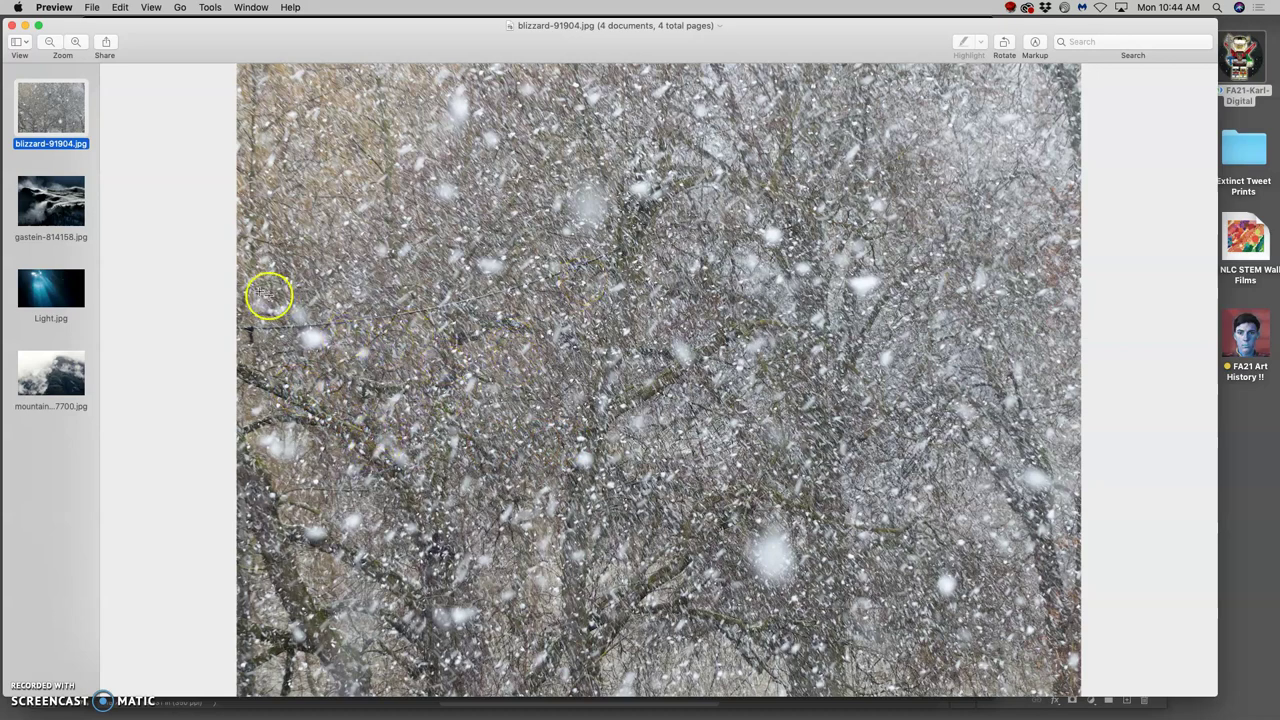
Step: View gastein-814158.jpg, Light.jpg, then mountains-407700.jpg in Preview
{"action": "left_click", "coordinate": [67, 219]}
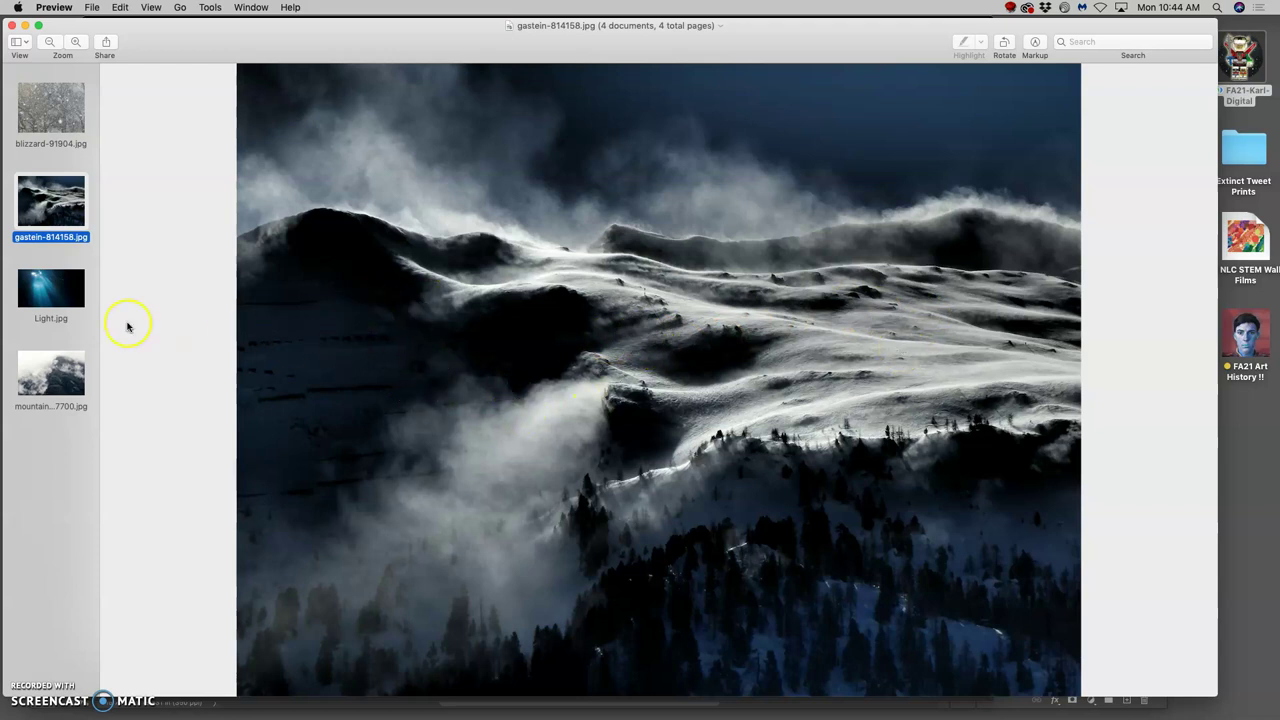
{"action": "left_click", "coordinate": [63, 299]}
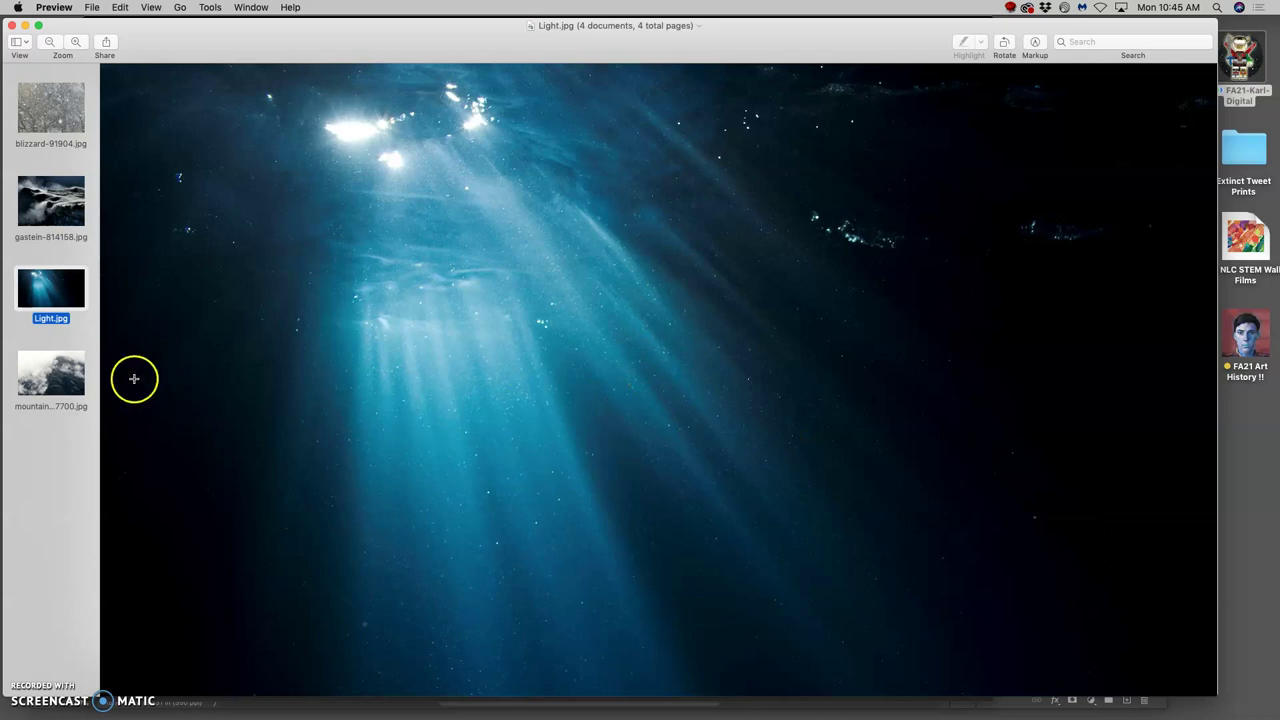
{"action": "left_click", "coordinate": [69, 381]}
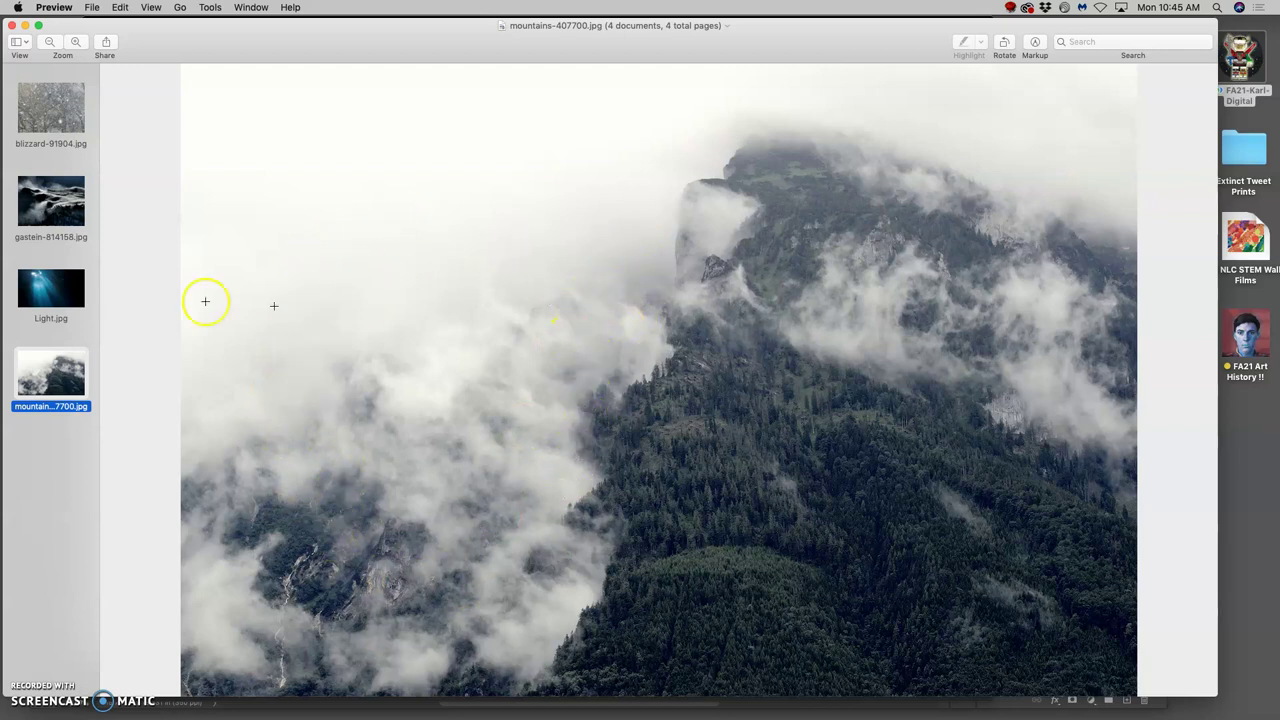
Step: Return to Photoshop, then show and select the gastein-814158 fog layer
{"action": "left_click", "coordinate": [13, 25]}
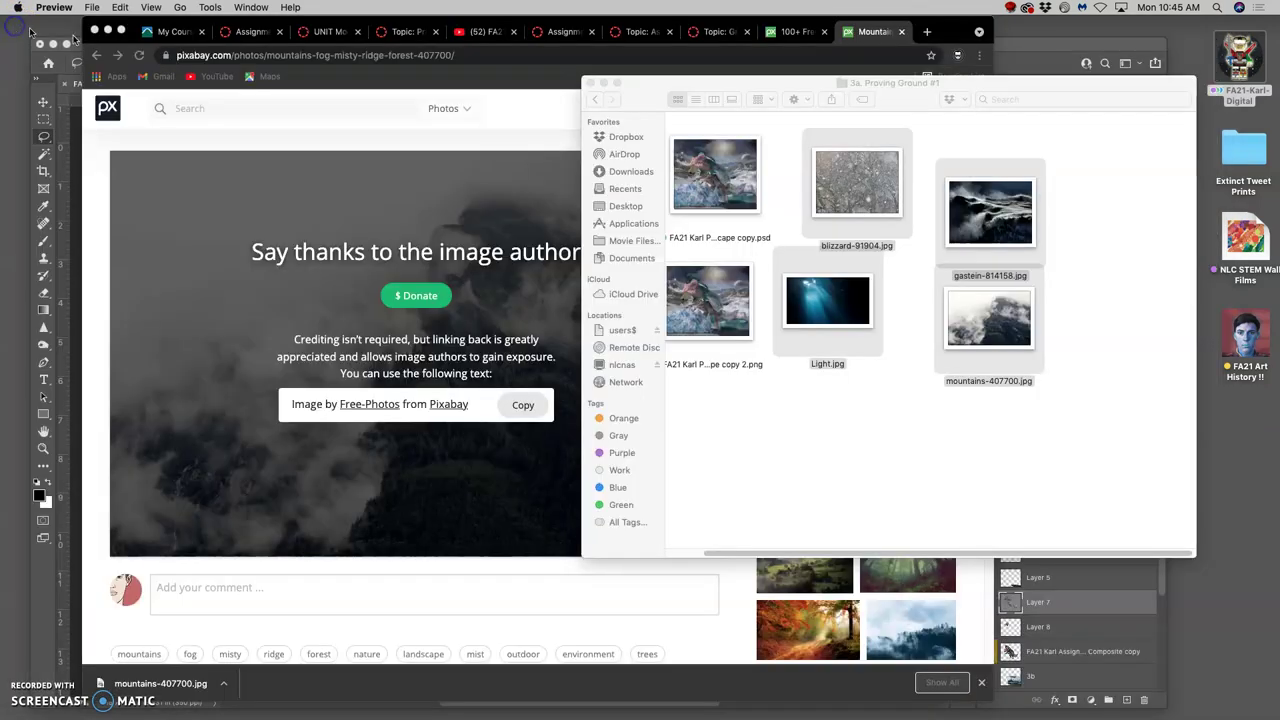
{"action": "left_click", "coordinate": [77, 140]}
{"action": "left_click", "coordinate": [988, 479]}
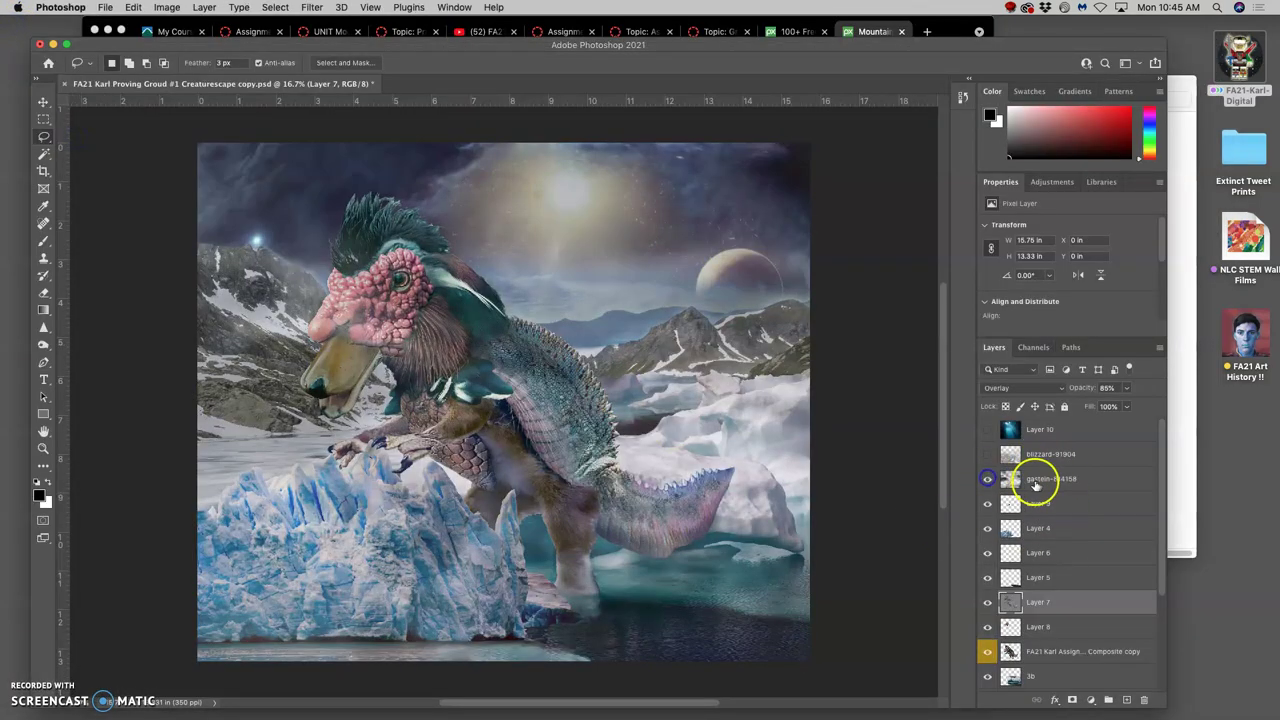
{"action": "left_click", "coordinate": [1043, 484]}
Step: Keep the fog layer in Normal mode and lower its opacity to about 40%
{"action": "left_click", "coordinate": [1012, 389]}
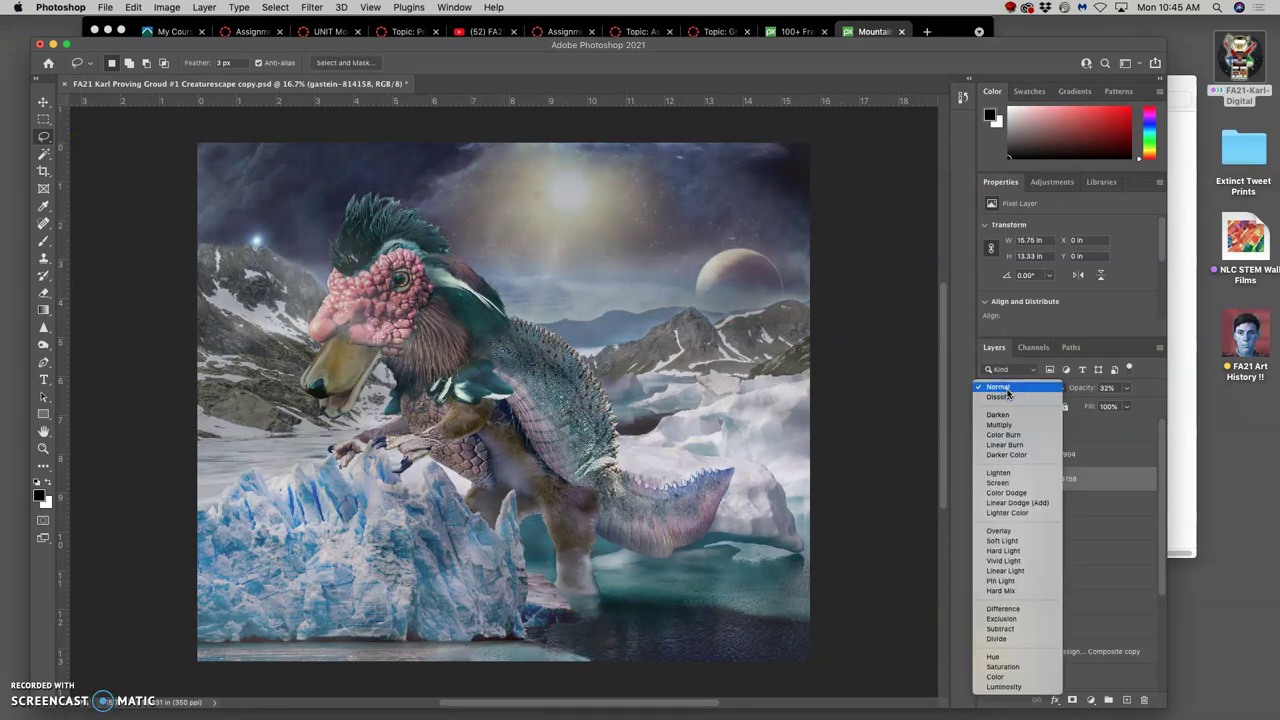
{"action": "left_click", "coordinate": [1000, 387]}
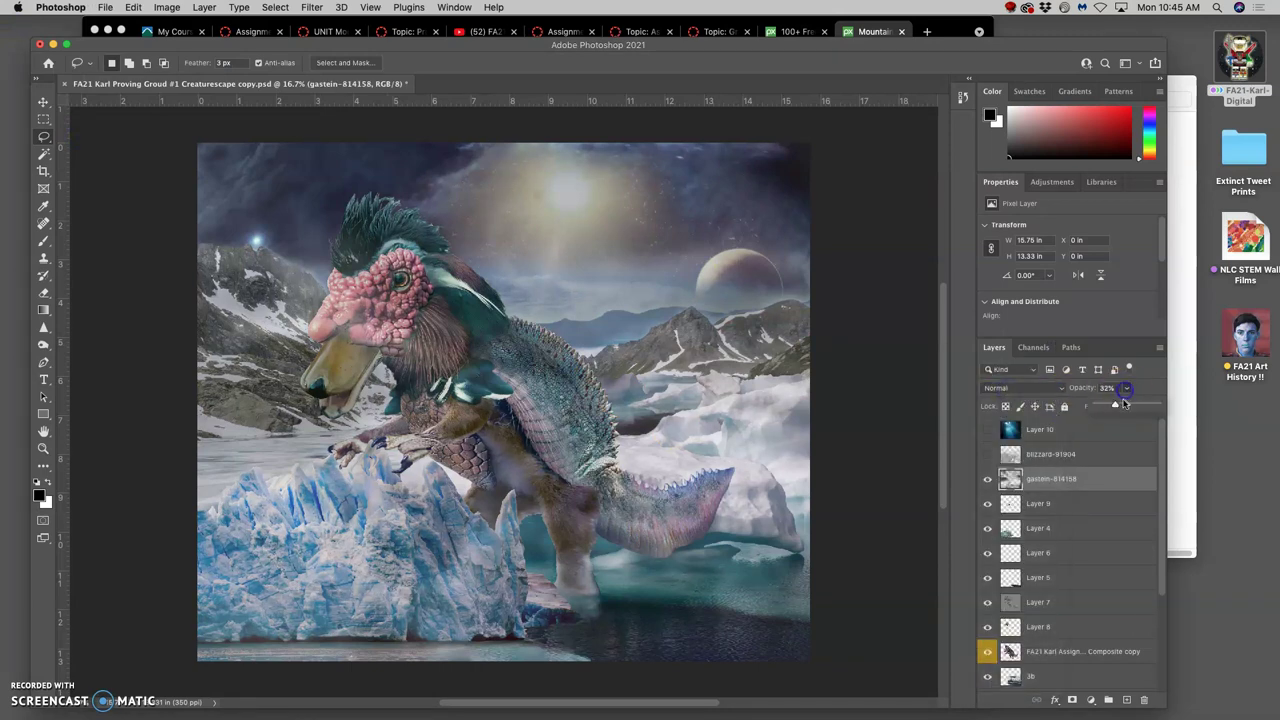
{"action": "left_click_drag", "start_coordinate": [1168, 409], "coordinate": [1172, 409]}
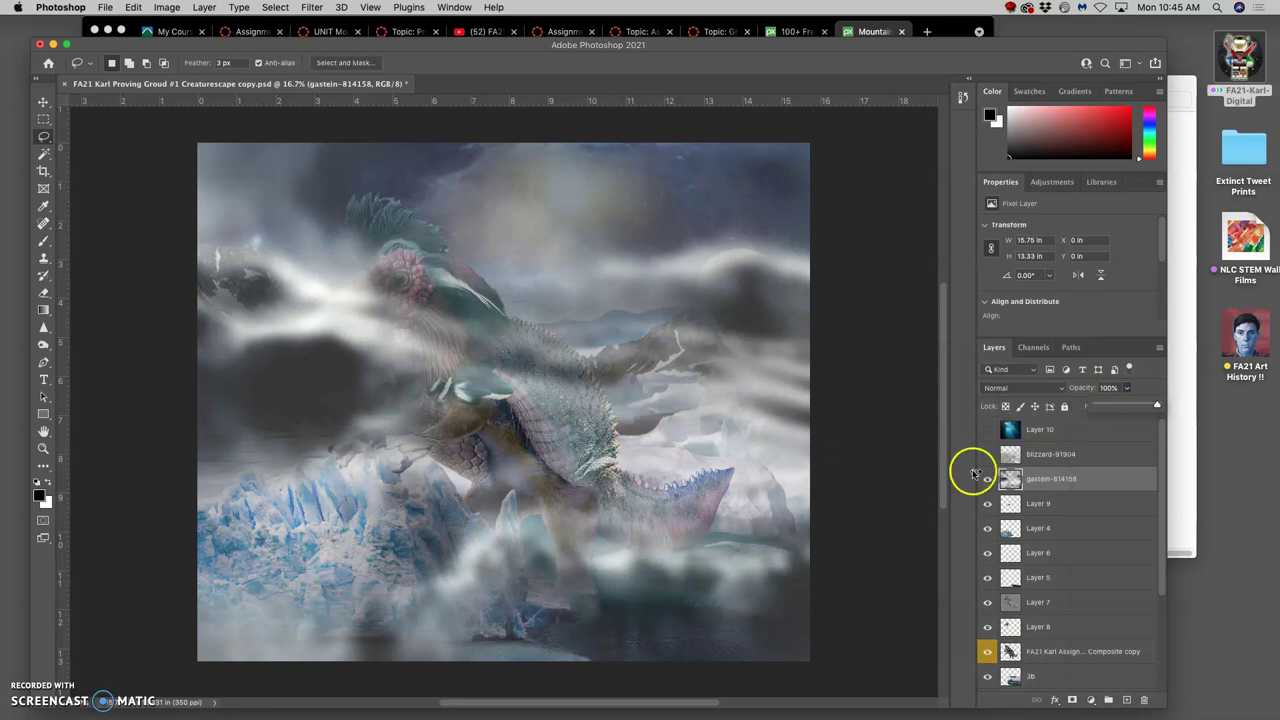
{"action": "left_click", "coordinate": [1042, 479]}
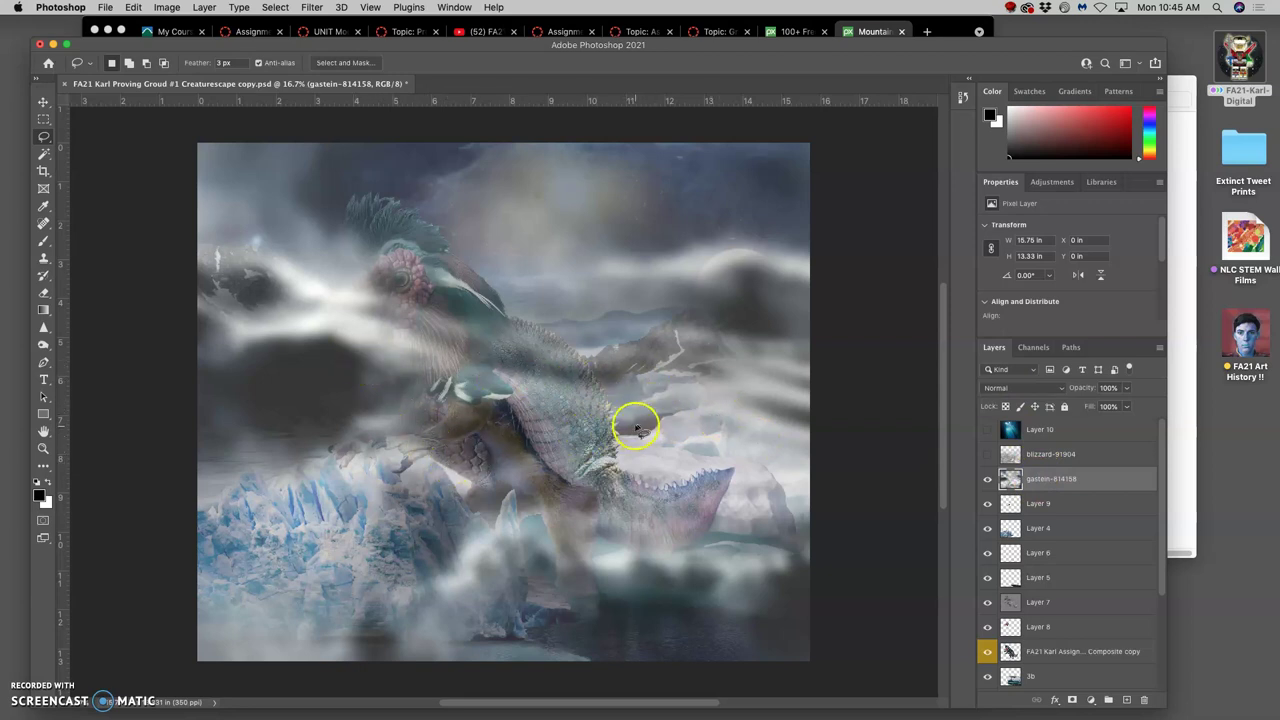
{"action": "left_click", "coordinate": [1126, 388]}
{"action": "left_click_drag", "start_coordinate": [1101, 406], "coordinate": [1088, 408]}
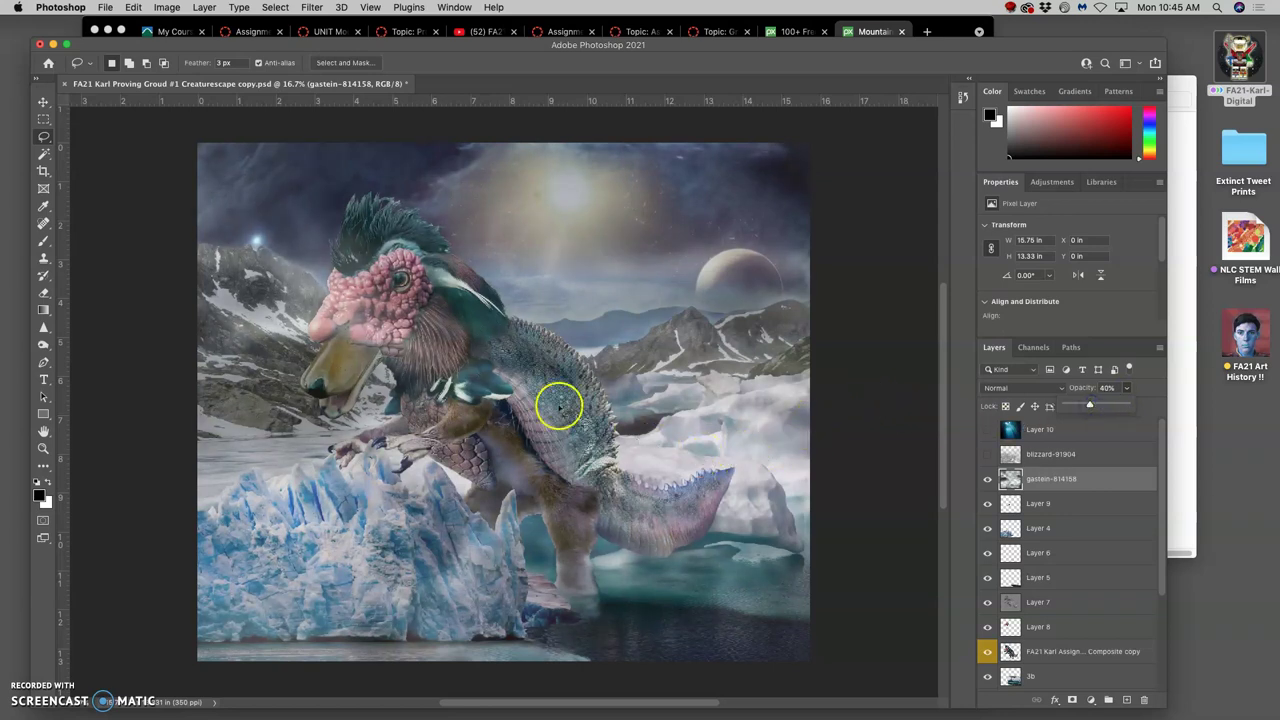
Step: Toggle the gastein-814158 fog layer on and off to compare, leaving it visible
{"action": "left_click", "coordinate": [988, 481]}
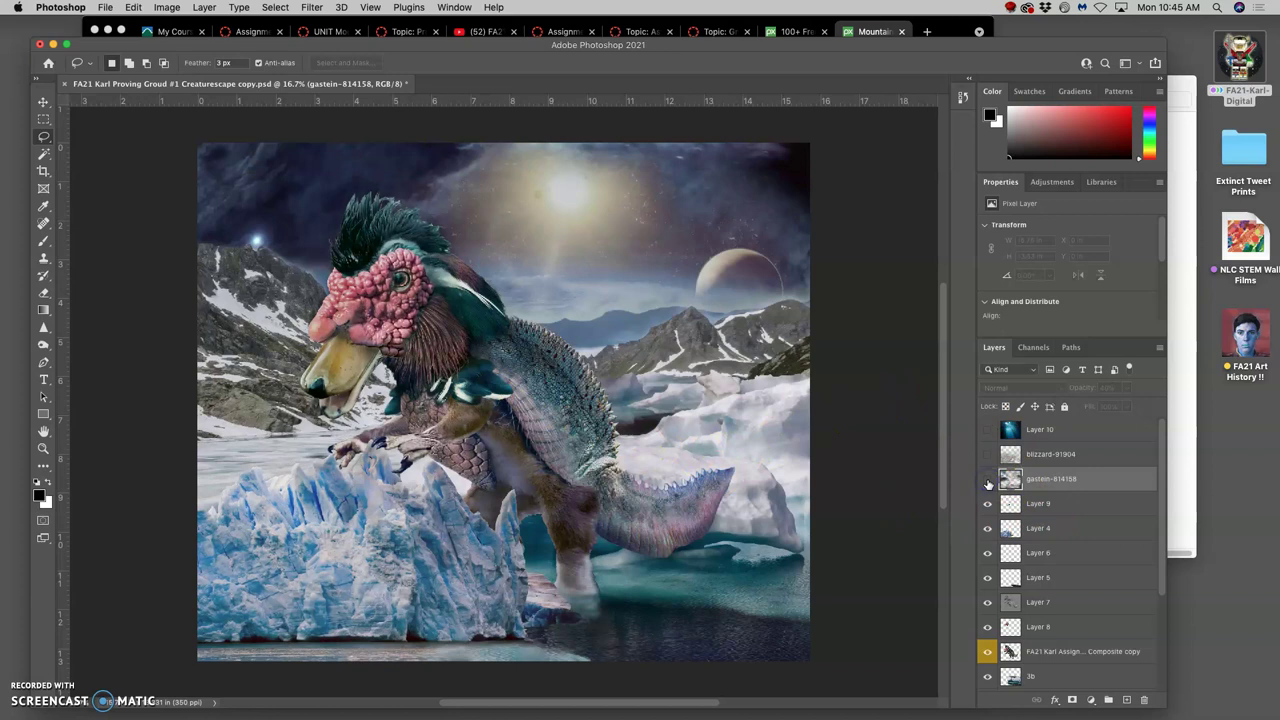
{"action": "left_click", "coordinate": [988, 481]}
{"action": "left_click", "coordinate": [988, 481]}
{"action": "left_click", "coordinate": [988, 481]}
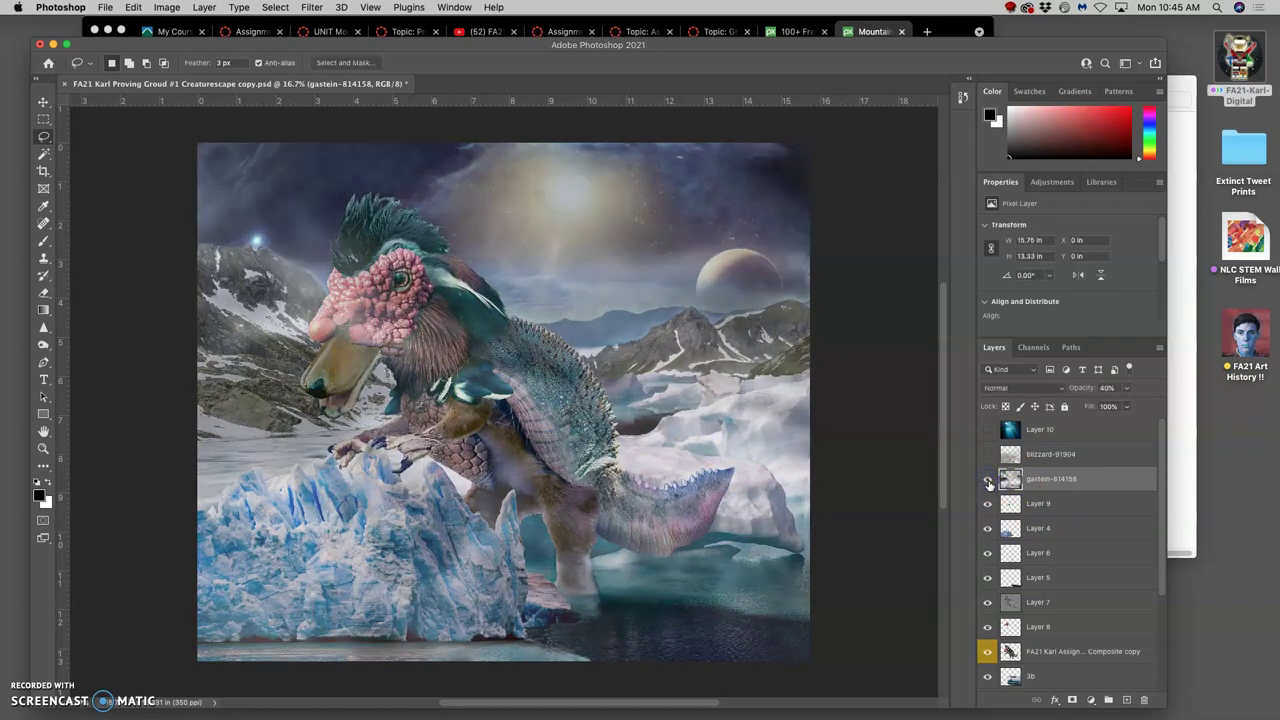
{"action": "left_click", "coordinate": [988, 481]}
{"action": "left_click", "coordinate": [988, 481]}
{"action": "left_click", "coordinate": [988, 481]}
{"action": "left_click", "coordinate": [988, 481]}
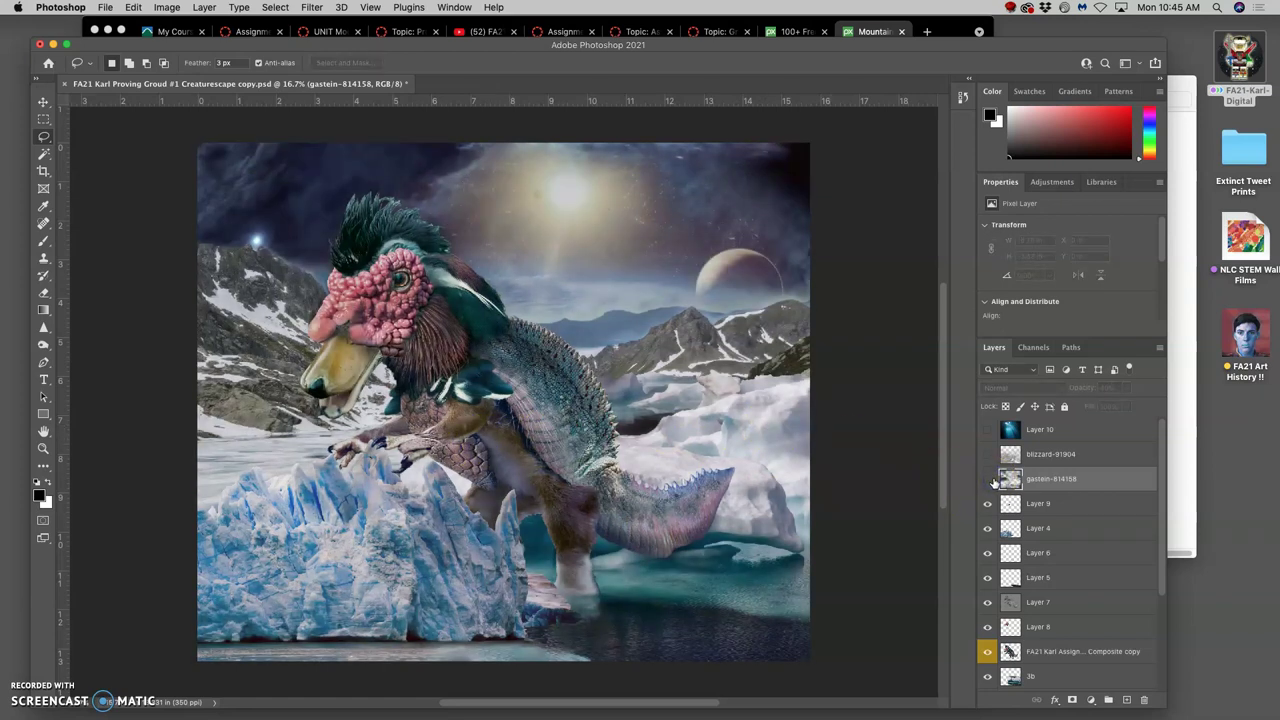
{"action": "left_click", "coordinate": [988, 481]}
Step: Set up the Eraser with 22% opacity and a 1400 px soft brush
{"action": "left_click", "coordinate": [988, 481]}
{"action": "left_click", "coordinate": [988, 481]}
{"action": "left_click", "coordinate": [43, 292]}
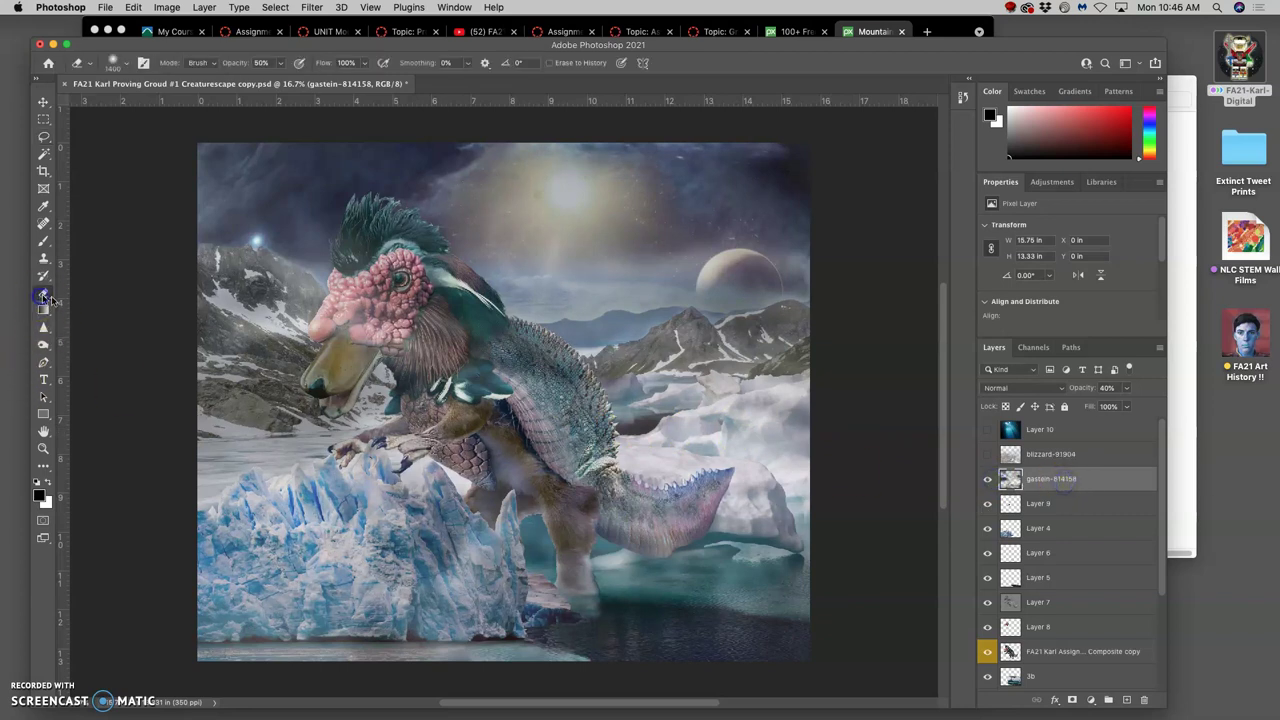
{"action": "left_click", "coordinate": [280, 63]}
{"action": "left_click", "coordinate": [113, 62]}
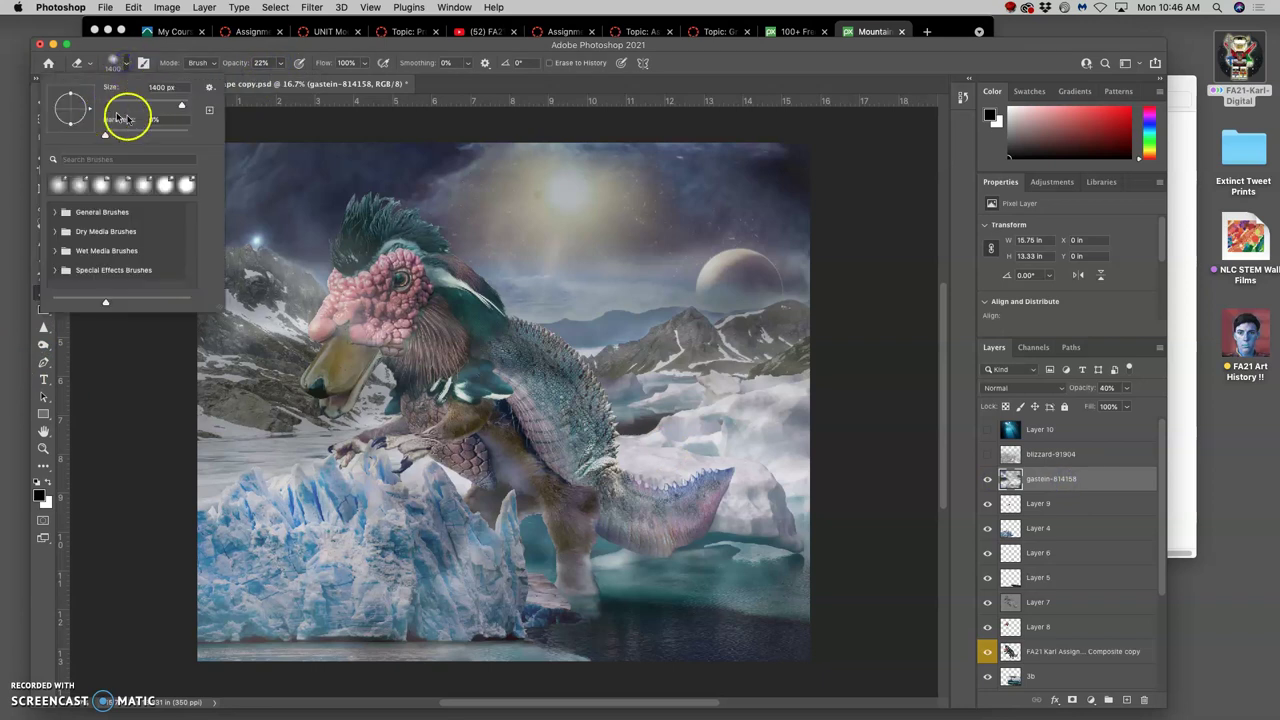
Step: Lightly erase fog over the ice block and the creature's leg, body and beak, then compare
{"action": "mouse_move", "coordinate": [344, 582]}
{"action": "left_mouse_down"}
{"action": "mouse_move", "coordinate": [266, 591]}
{"action": "mouse_move", "coordinate": [400, 557]}
{"action": "mouse_move", "coordinate": [180, 543]}
{"action": "left_mouse_up"}
{"action": "mouse_move", "coordinate": [484, 534]}
{"action": "left_mouse_down"}
{"action": "mouse_move", "coordinate": [579, 530]}
{"action": "mouse_move", "coordinate": [360, 401]}
{"action": "mouse_move", "coordinate": [264, 403]}
{"action": "mouse_move", "coordinate": [406, 325]}
{"action": "mouse_move", "coordinate": [332, 326]}
{"action": "mouse_move", "coordinate": [378, 273]}
{"action": "mouse_move", "coordinate": [521, 383]}
{"action": "left_mouse_up"}
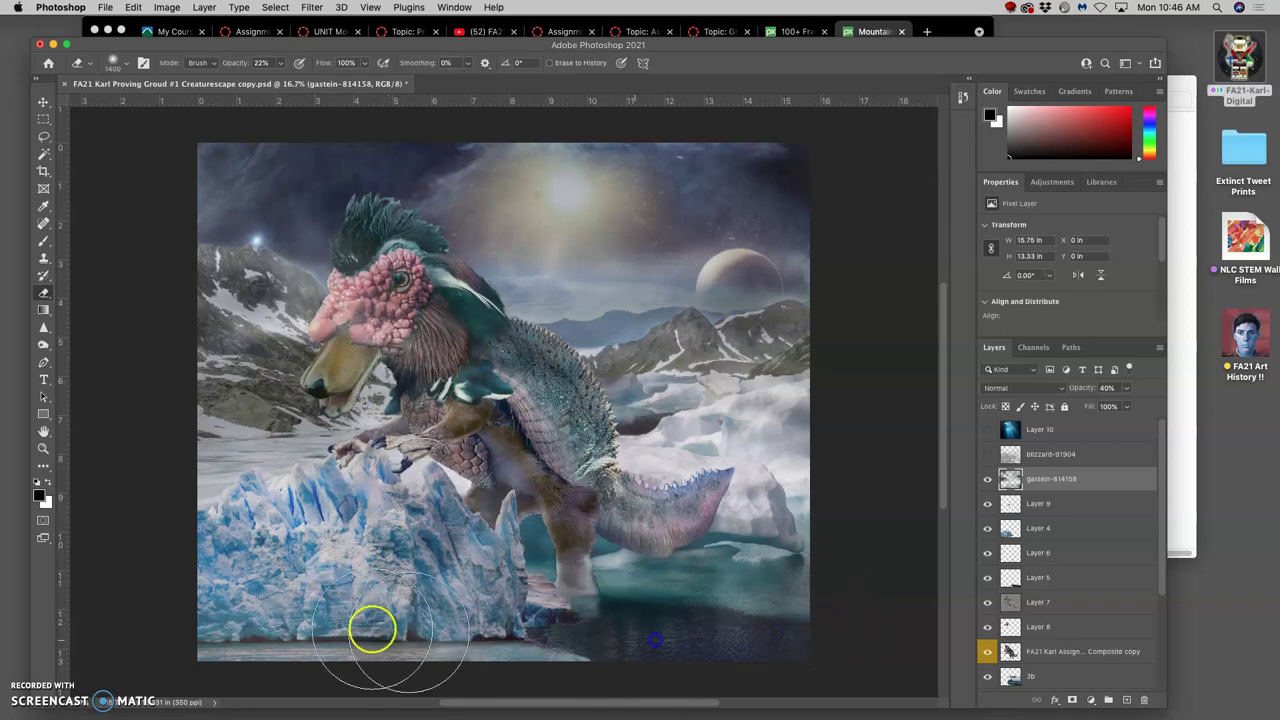
{"action": "left_click", "coordinate": [988, 479]}
{"action": "left_click", "coordinate": [988, 480]}
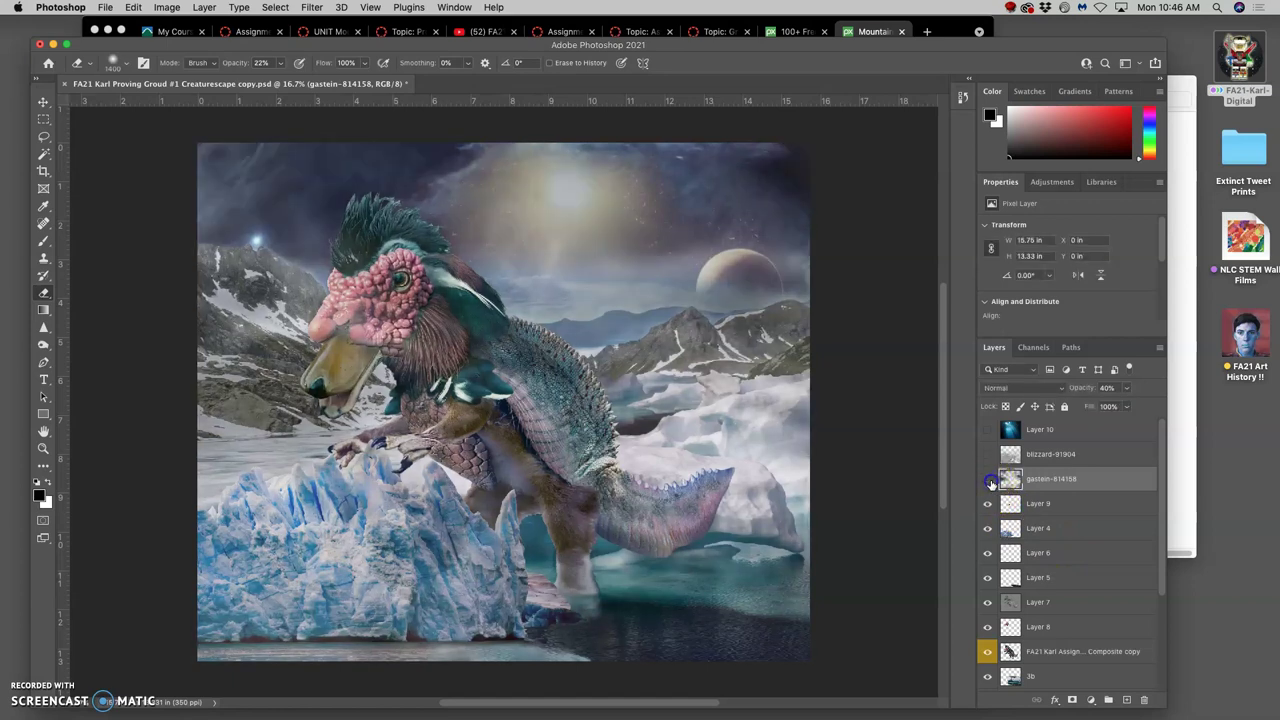
{"action": "left_click", "coordinate": [988, 480]}
{"action": "left_click", "coordinate": [988, 480]}
{"action": "left_click", "coordinate": [988, 480]}
{"action": "left_click", "coordinate": [988, 480]}
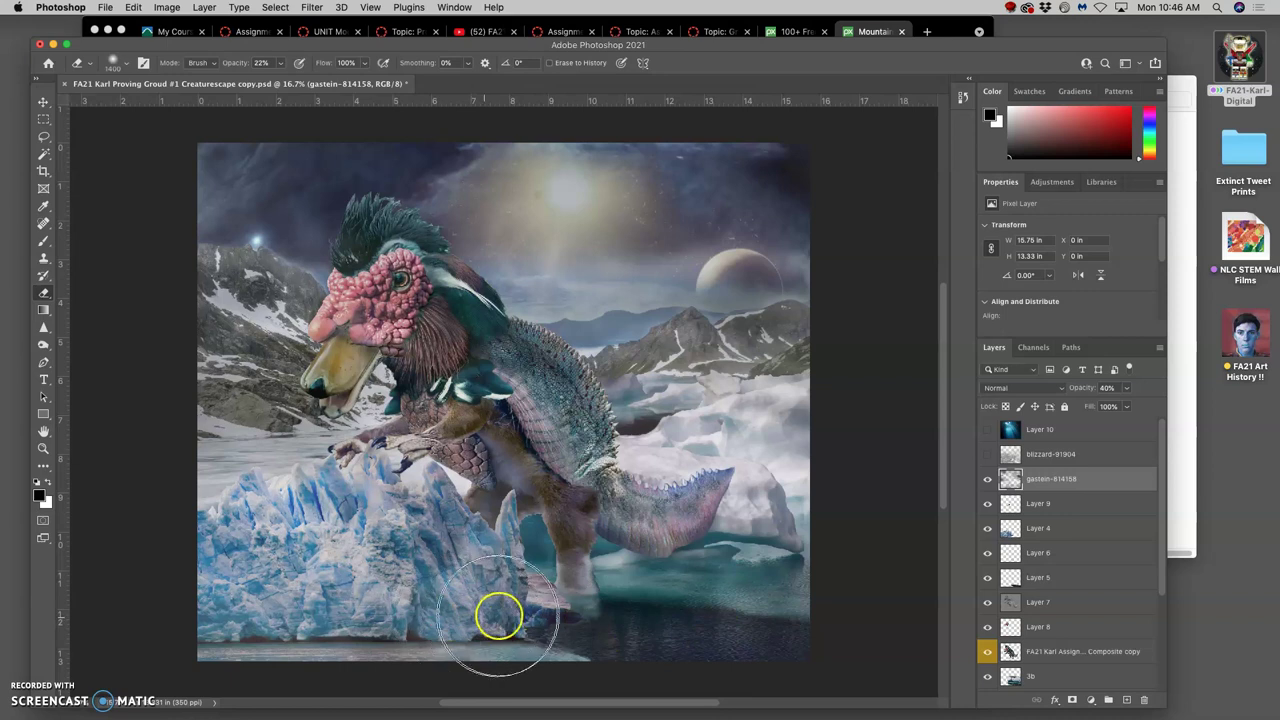
Step: Erase the remaining haze from the creature's lower leg, chest and body, then compare
{"action": "left_click_drag", "start_coordinate": [500, 614], "coordinate": [586, 563]}
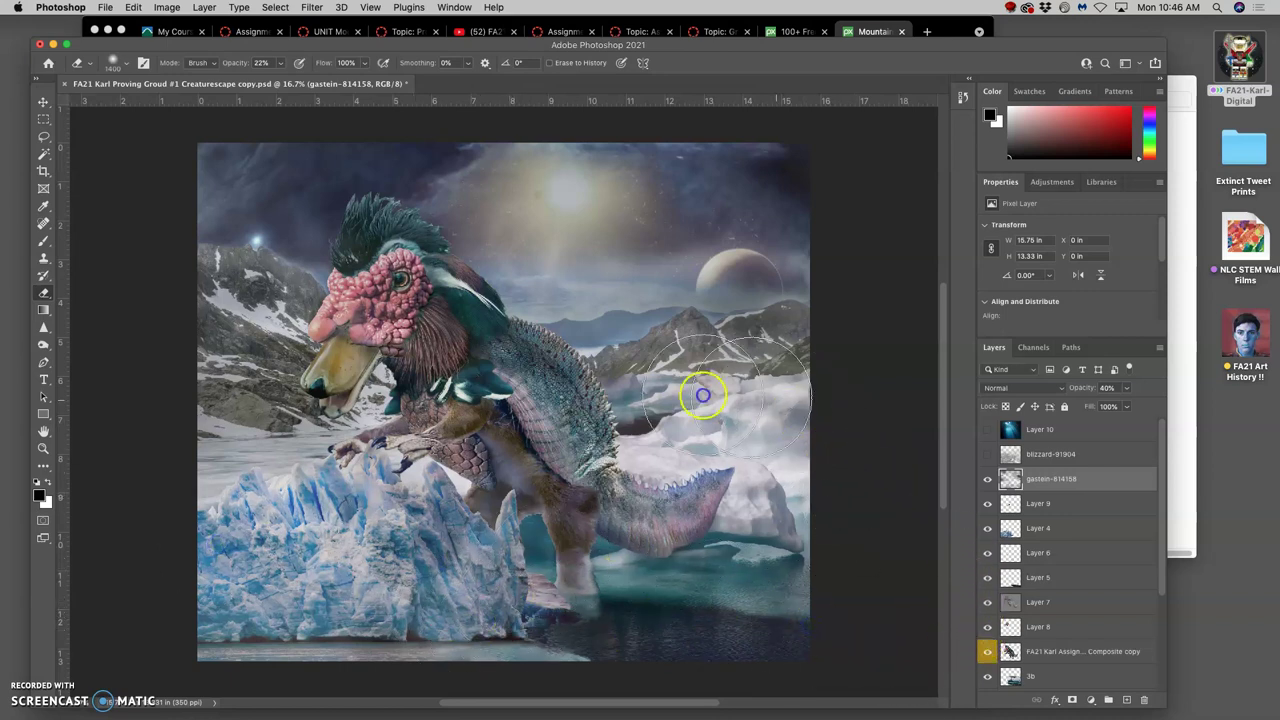
{"action": "mouse_move", "coordinate": [536, 418]}
{"action": "left_mouse_down"}
{"action": "mouse_move", "coordinate": [266, 400]}
{"action": "mouse_move", "coordinate": [391, 386]}
{"action": "left_mouse_up"}
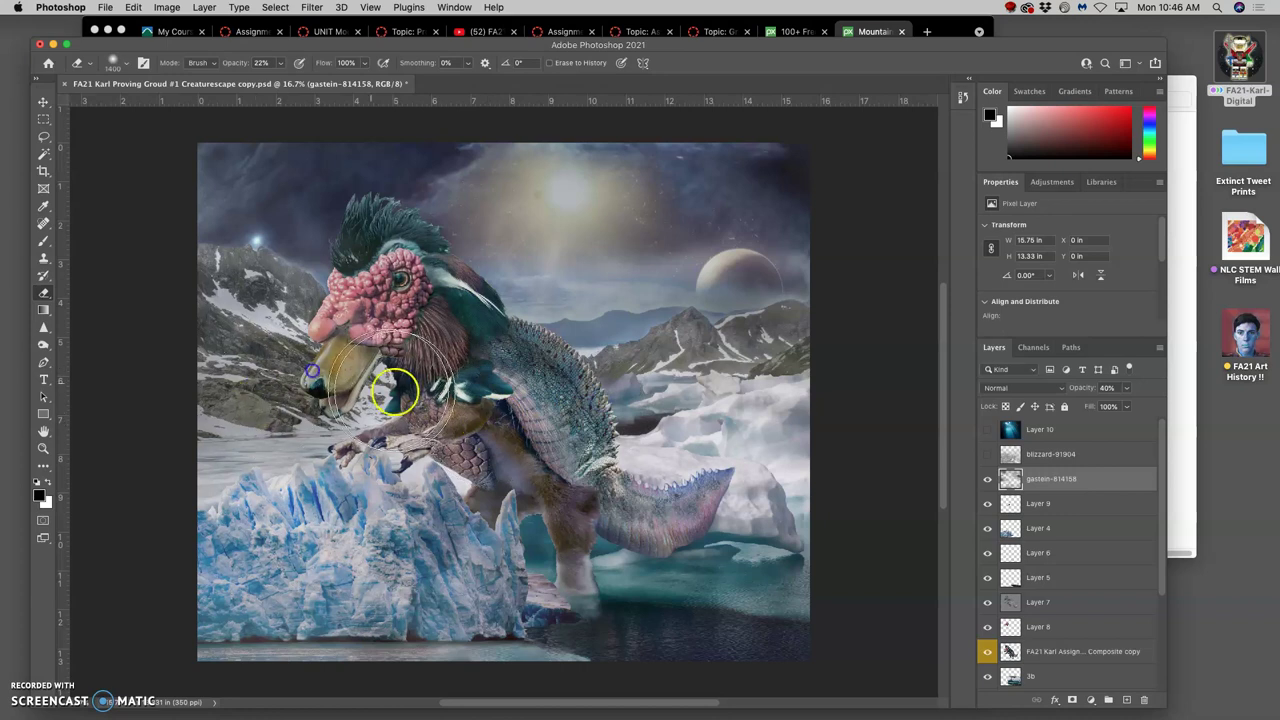
{"action": "left_click", "coordinate": [988, 482]}
{"action": "left_click", "coordinate": [988, 482]}
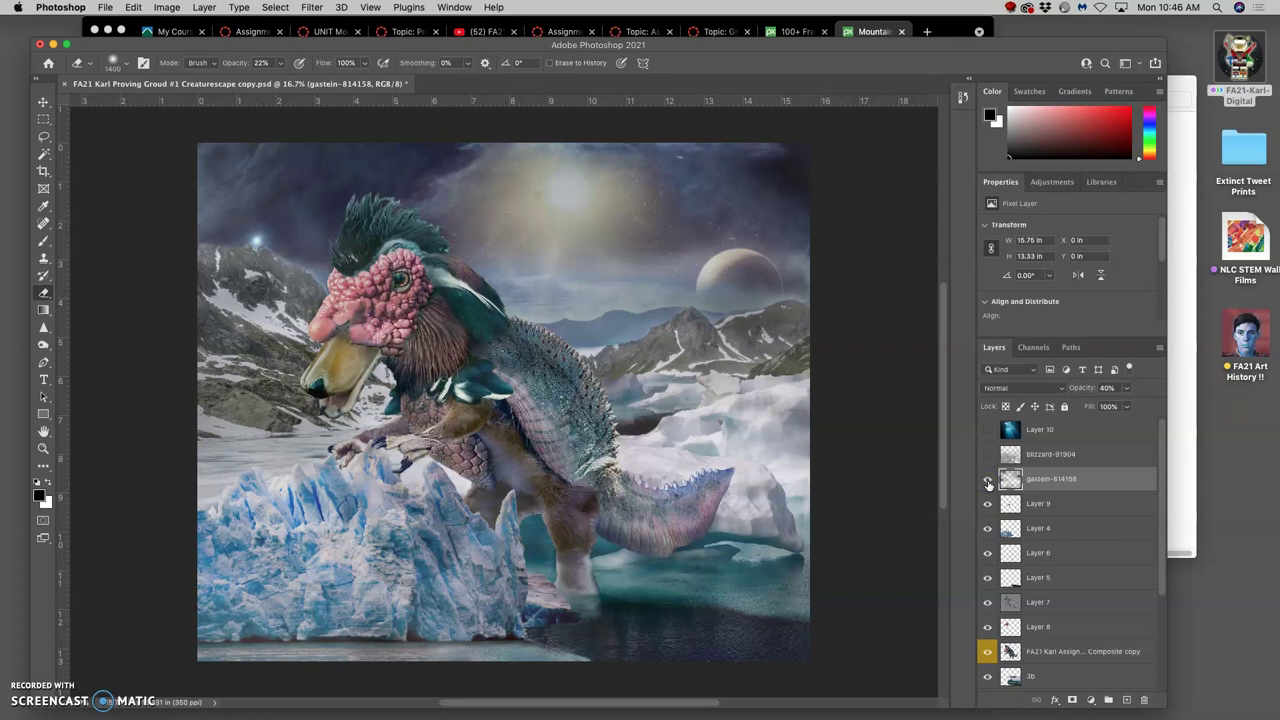
{"action": "left_click", "coordinate": [988, 482]}
{"action": "left_click", "coordinate": [988, 482]}
Step: Show and select the blizzard-91904 layer, in Normal mode at 100% opacity
{"action": "left_click", "coordinate": [988, 454]}
{"action": "left_click", "coordinate": [1046, 455]}
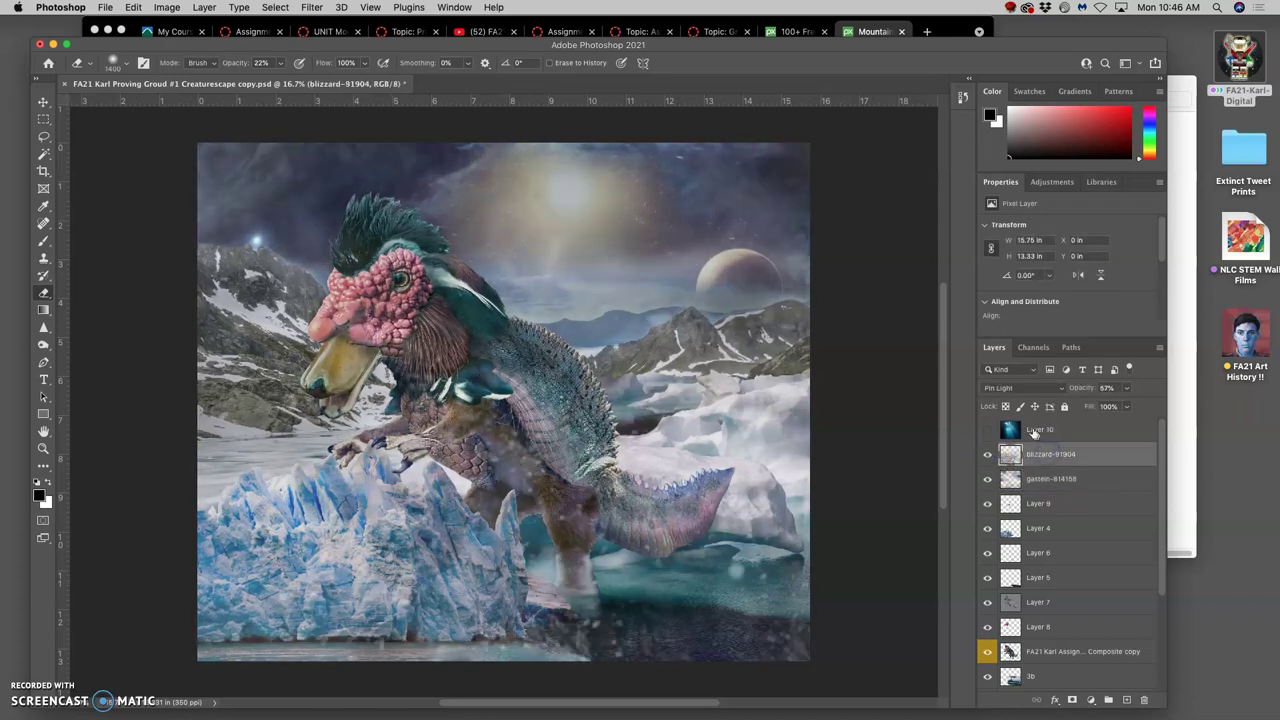
{"action": "left_click", "coordinate": [1022, 387]}
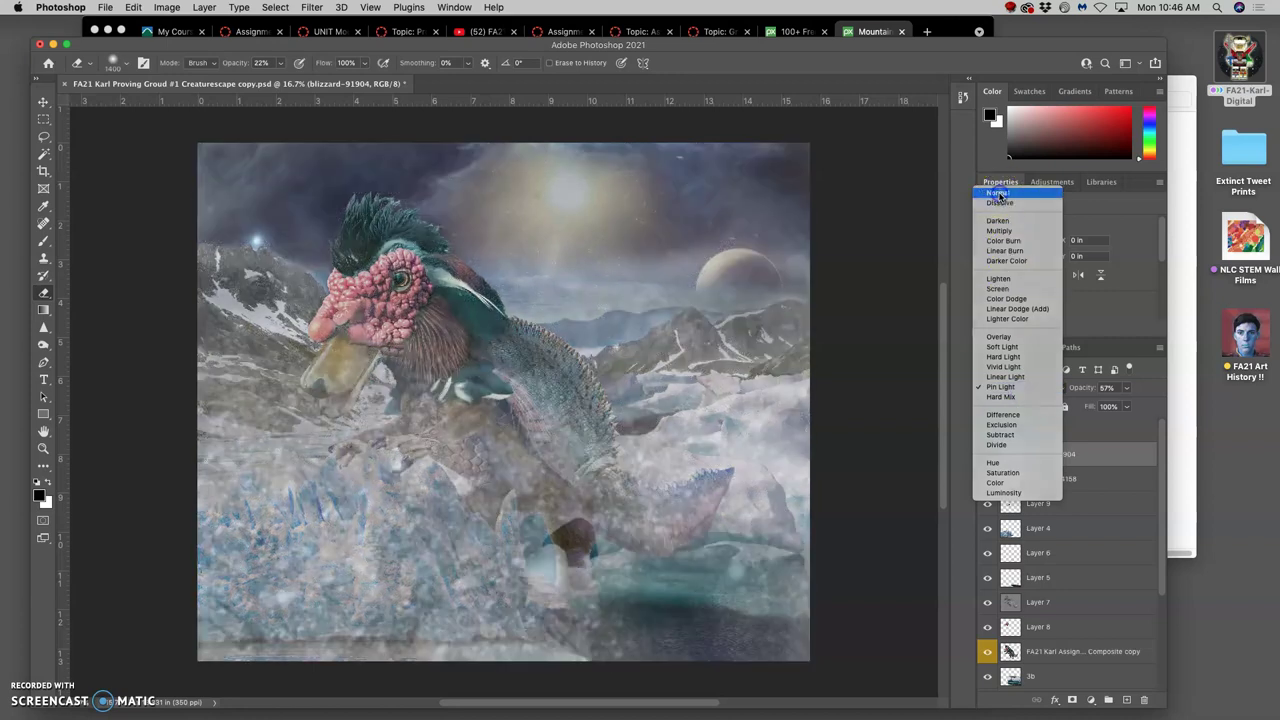
{"action": "left_click", "coordinate": [998, 193]}
{"action": "left_click", "coordinate": [1125, 388]}
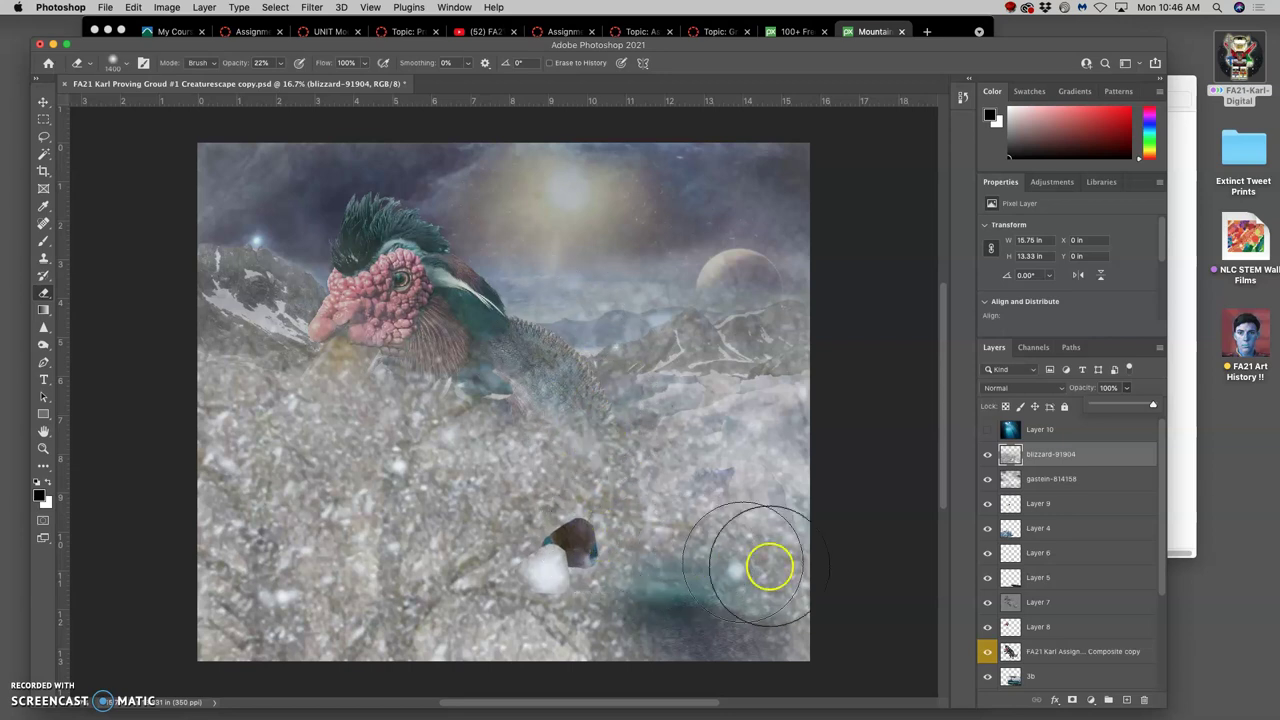
{"action": "left_click", "coordinate": [1160, 546]}
Step: Erase snow from the creature's neck and around the clump near the small duck head
{"action": "scroll", "coordinate": [1161, 560], "scroll_direction": "down", "scroll_amount": 2}
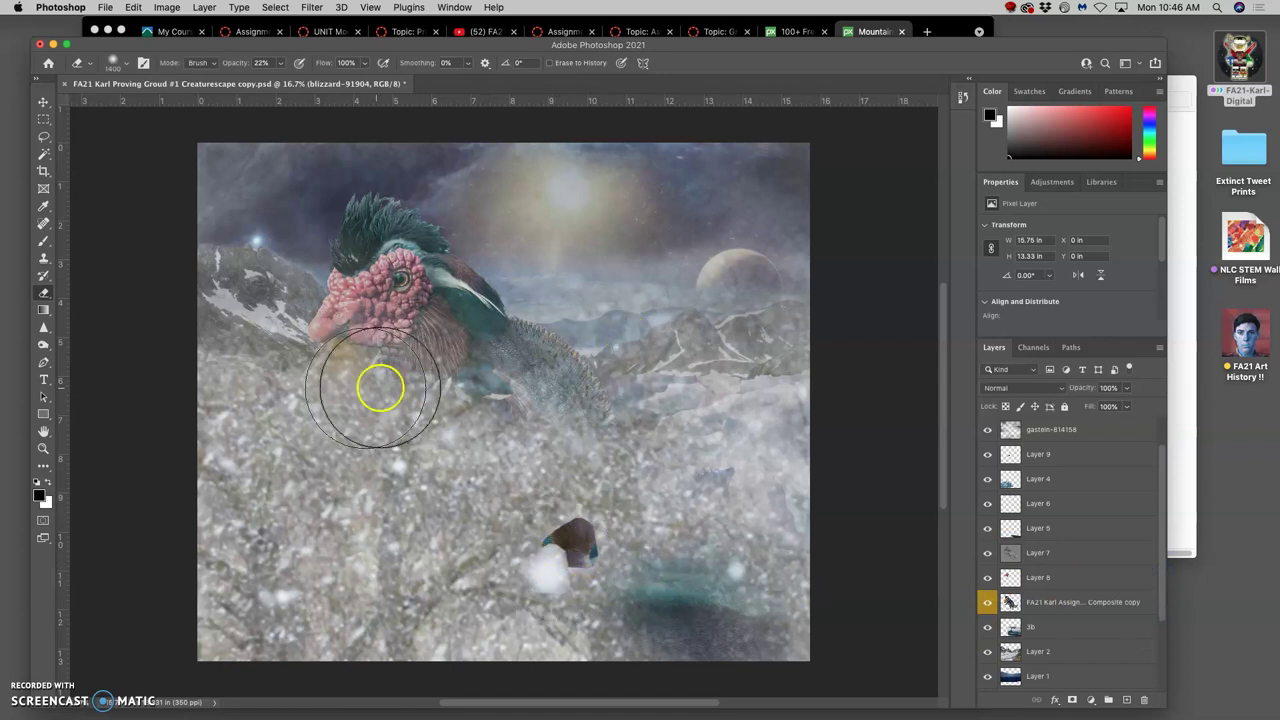
{"action": "mouse_move", "coordinate": [350, 389]}
{"action": "left_mouse_down"}
{"action": "mouse_move", "coordinate": [571, 400]}
{"action": "mouse_move", "coordinate": [1139, 514]}
{"action": "left_mouse_up"}
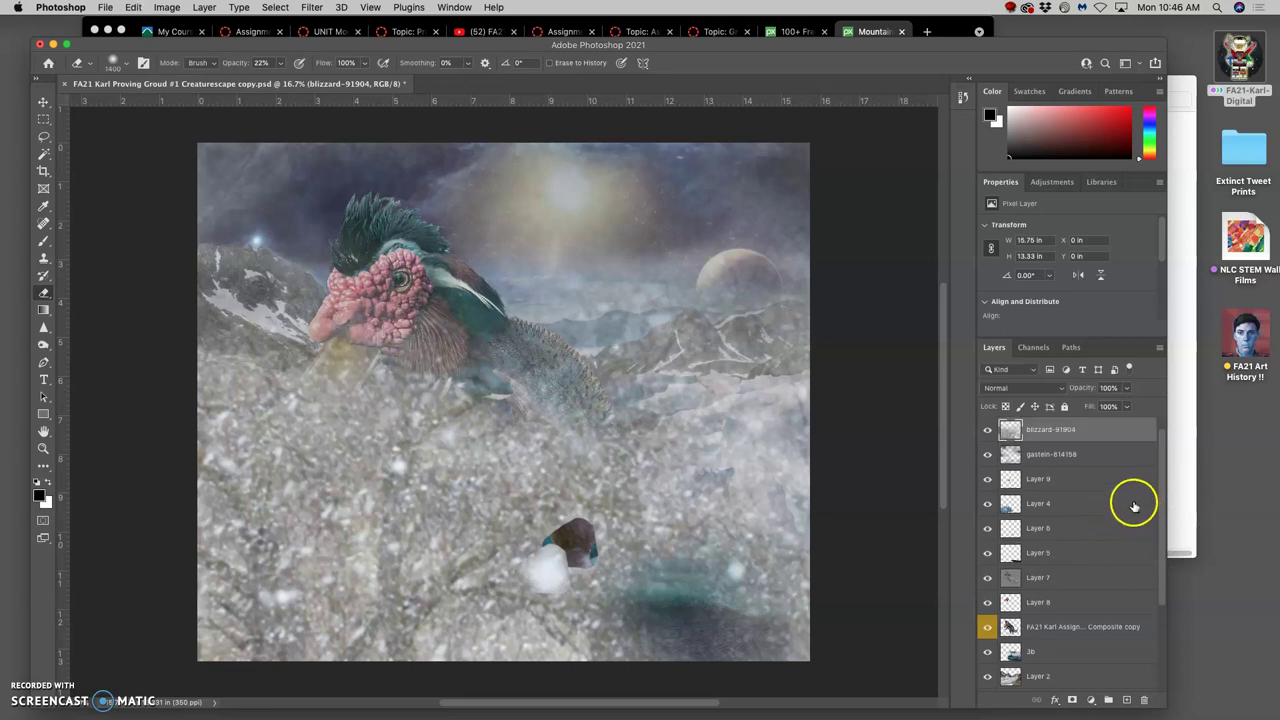
{"action": "mouse_move", "coordinate": [536, 419]}
{"action": "left_mouse_down"}
{"action": "mouse_move", "coordinate": [334, 400]}
{"action": "mouse_move", "coordinate": [469, 494]}
{"action": "mouse_move", "coordinate": [492, 495]}
{"action": "left_mouse_up"}
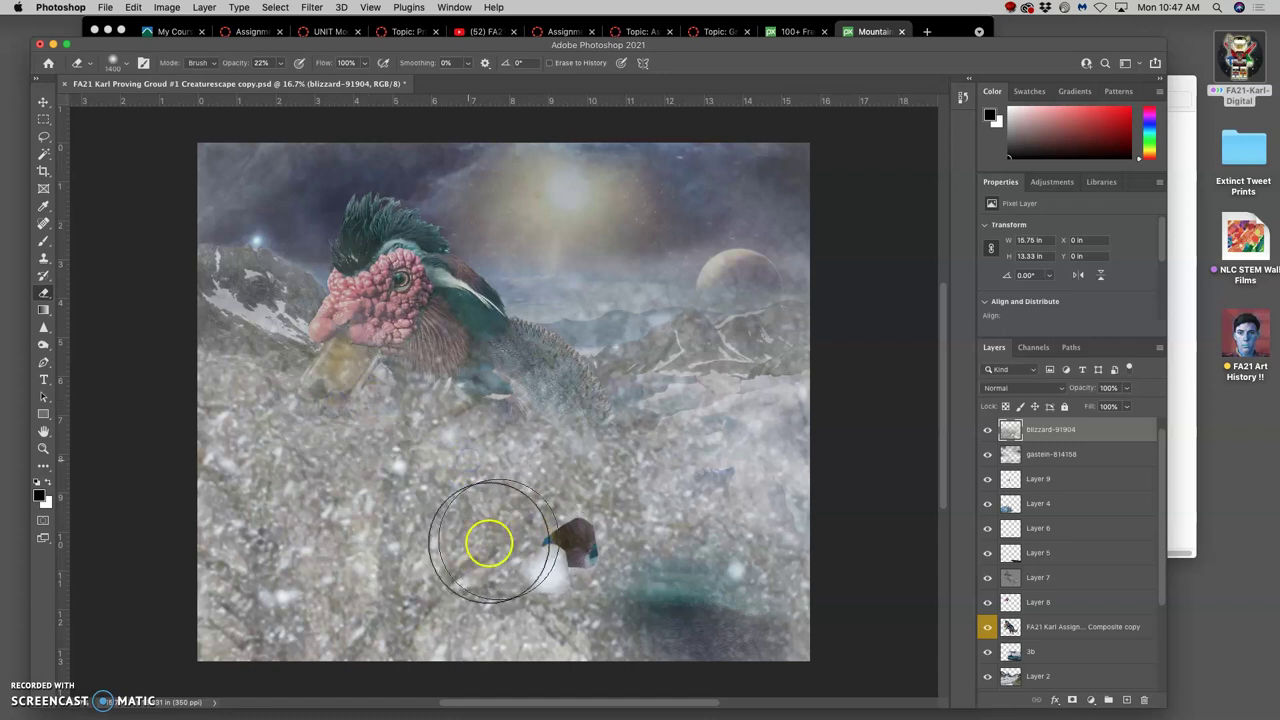
{"action": "mouse_move", "coordinate": [422, 466]}
{"action": "left_mouse_down"}
{"action": "mouse_move", "coordinate": [518, 550]}
{"action": "mouse_move", "coordinate": [525, 577]}
{"action": "mouse_move", "coordinate": [444, 605]}
{"action": "mouse_move", "coordinate": [524, 618]}
{"action": "mouse_move", "coordinate": [481, 614]}
{"action": "mouse_move", "coordinate": [506, 517]}
{"action": "mouse_move", "coordinate": [464, 480]}
{"action": "mouse_move", "coordinate": [526, 352]}
{"action": "mouse_move", "coordinate": [517, 380]}
{"action": "mouse_move", "coordinate": [575, 372]}
{"action": "left_mouse_up"}
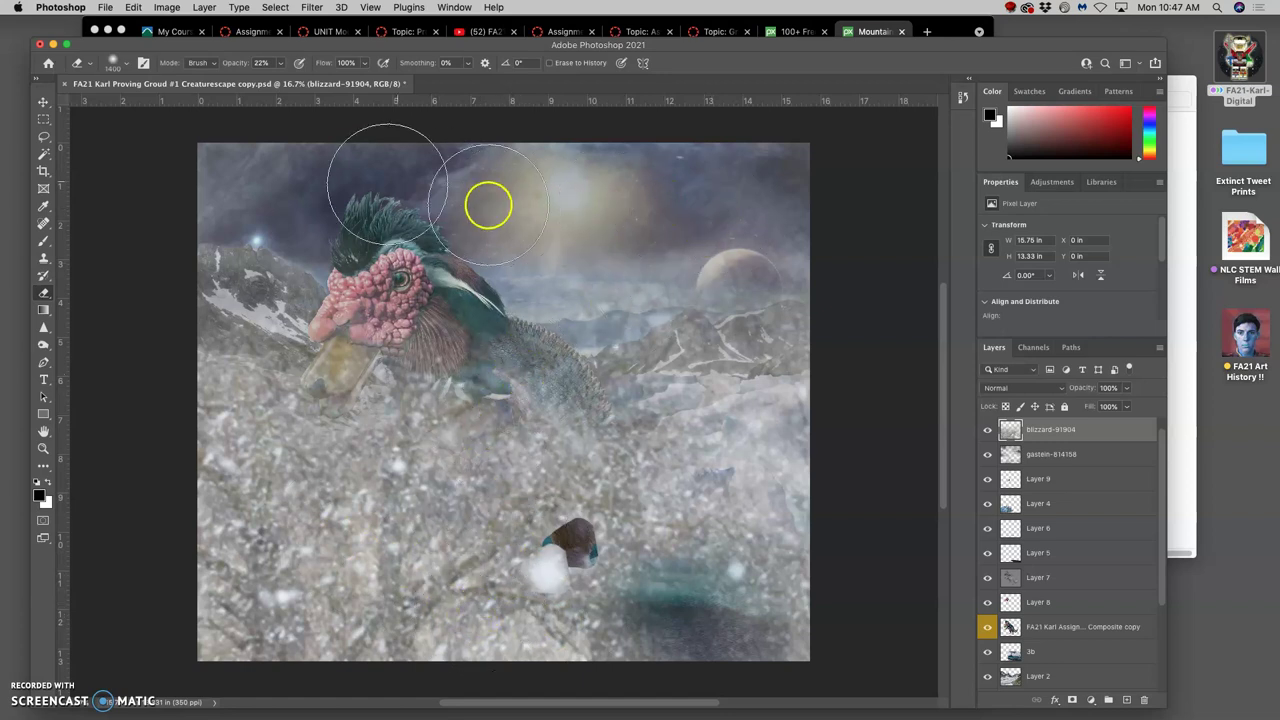
{"action": "left_click", "coordinate": [1042, 390]}
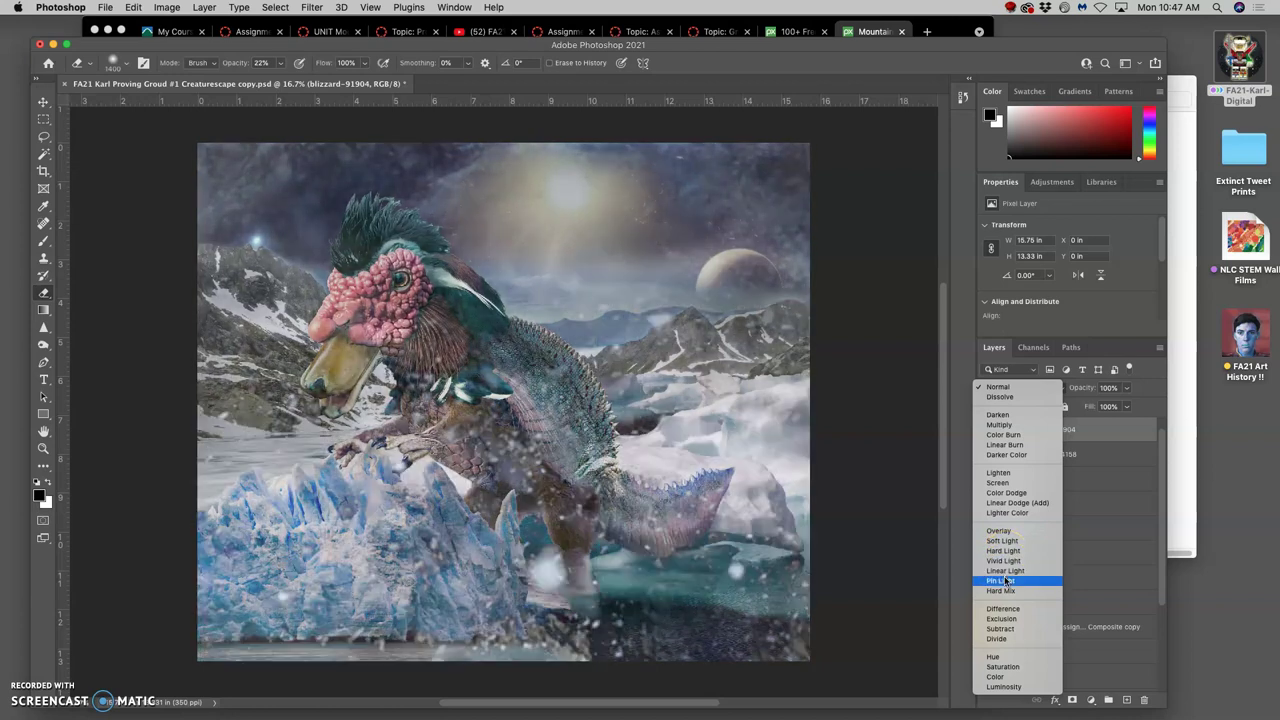
Step: Set the blizzard-91904 layer to Pin Light and toggle it on and off to compare
{"action": "left_click", "coordinate": [1005, 580]}
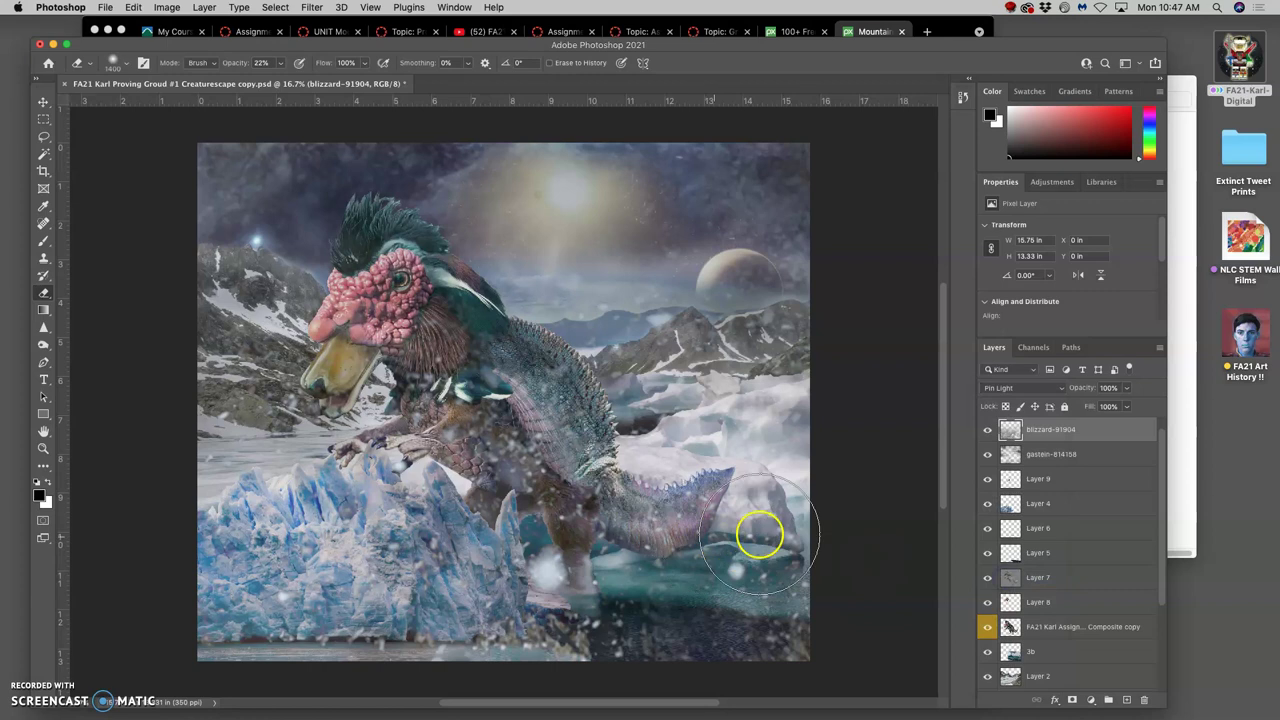
{"action": "left_click", "coordinate": [988, 430]}
{"action": "left_click", "coordinate": [988, 430]}
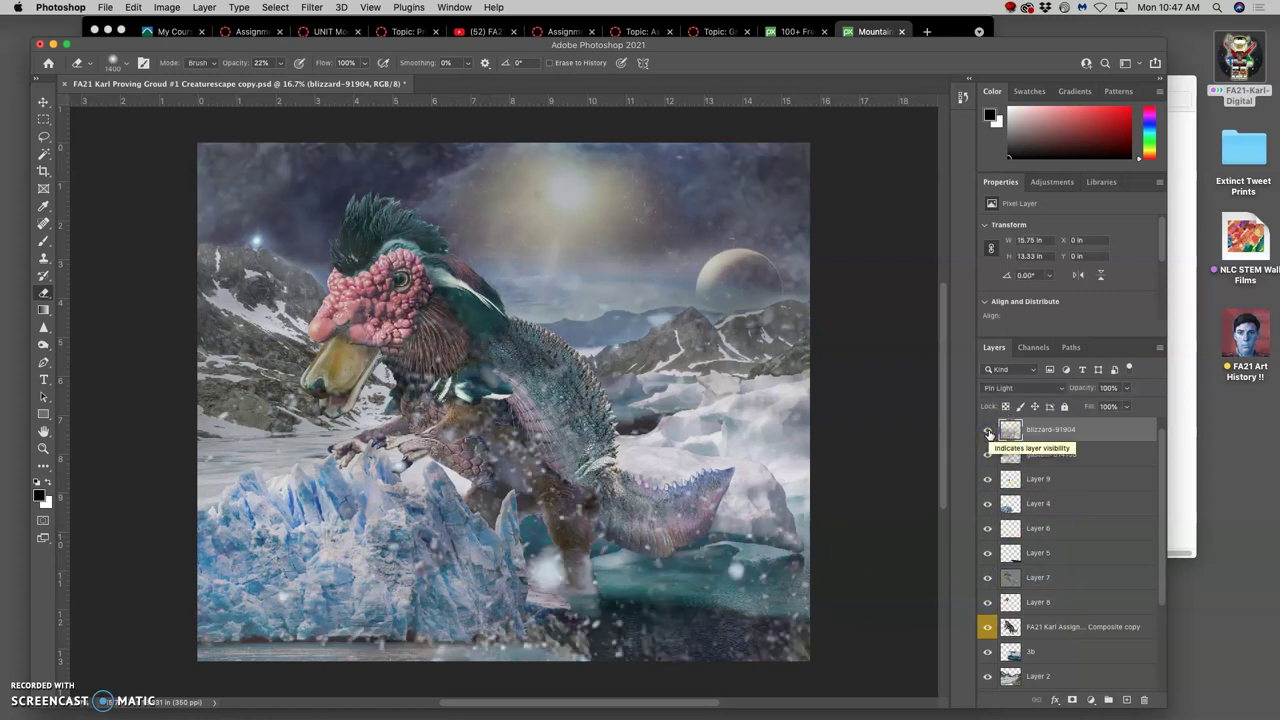
{"action": "left_click", "coordinate": [988, 431]}
{"action": "left_click", "coordinate": [988, 431]}
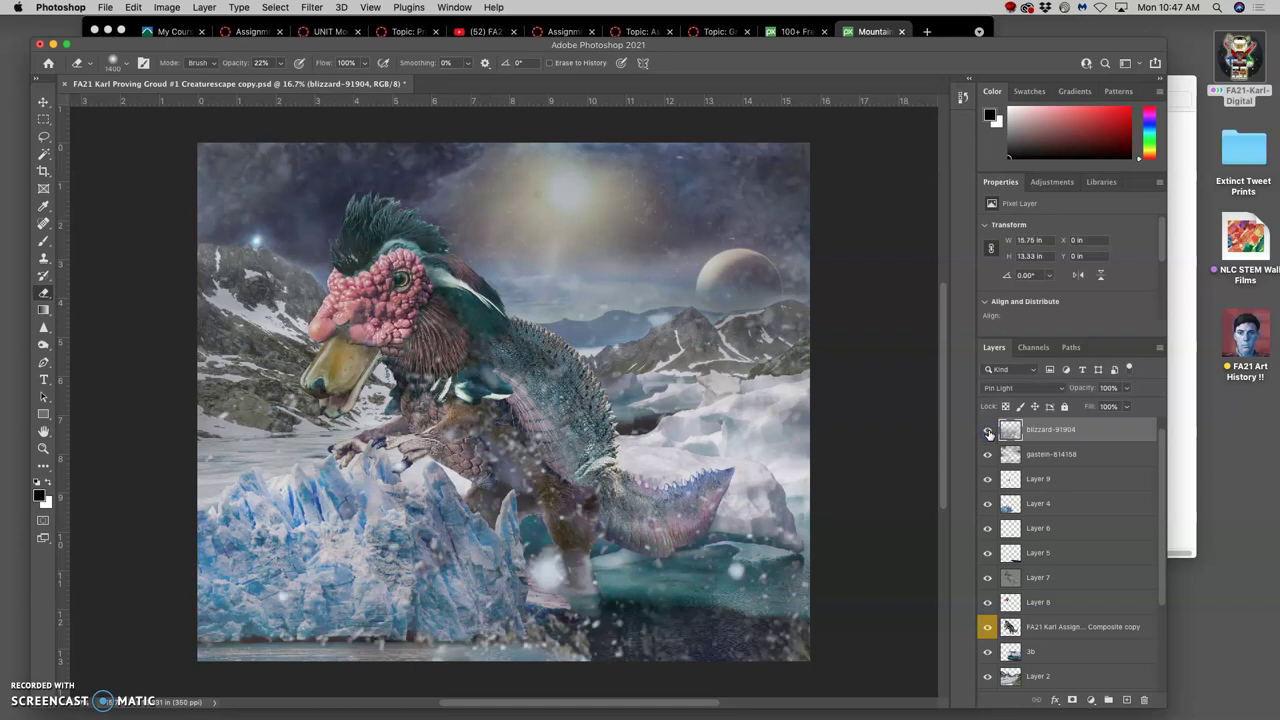
{"action": "left_click", "coordinate": [988, 431]}
{"action": "left_click", "coordinate": [988, 431]}
{"action": "left_click", "coordinate": [988, 431]}
{"action": "left_click", "coordinate": [988, 431]}
{"action": "left_click", "coordinate": [688, 338]}
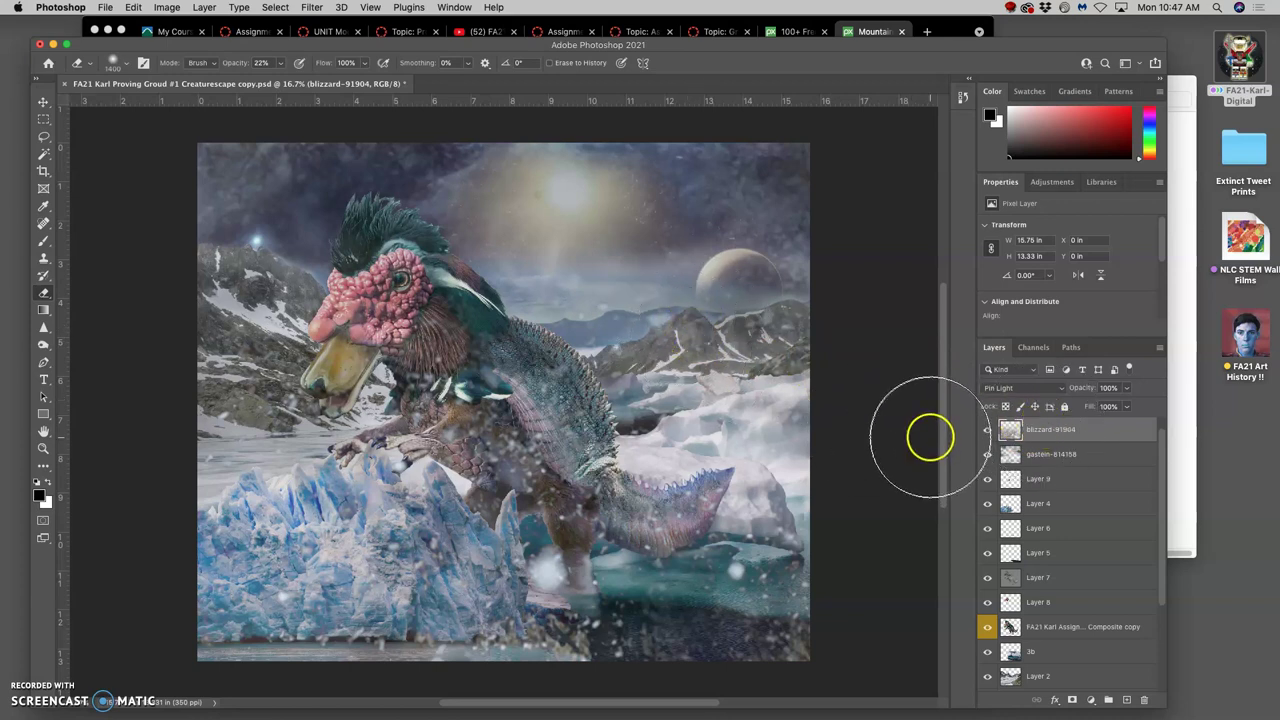
Step: Show and select Layer 10 in Normal mode, fading it to about 17% opacity
{"action": "key", "text": "super+v"}
{"action": "left_click_drag", "start_coordinate": [1056, 449], "coordinate": [1028, 423]}
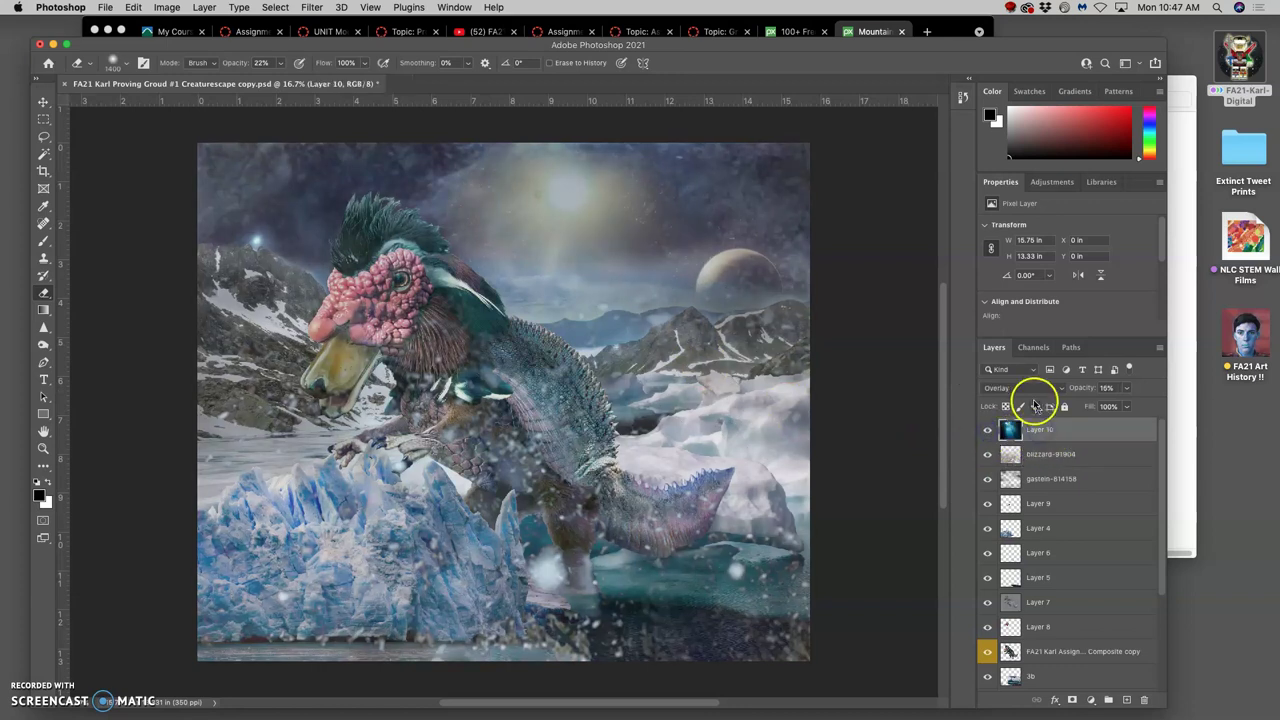
{"action": "left_click", "coordinate": [1030, 388]}
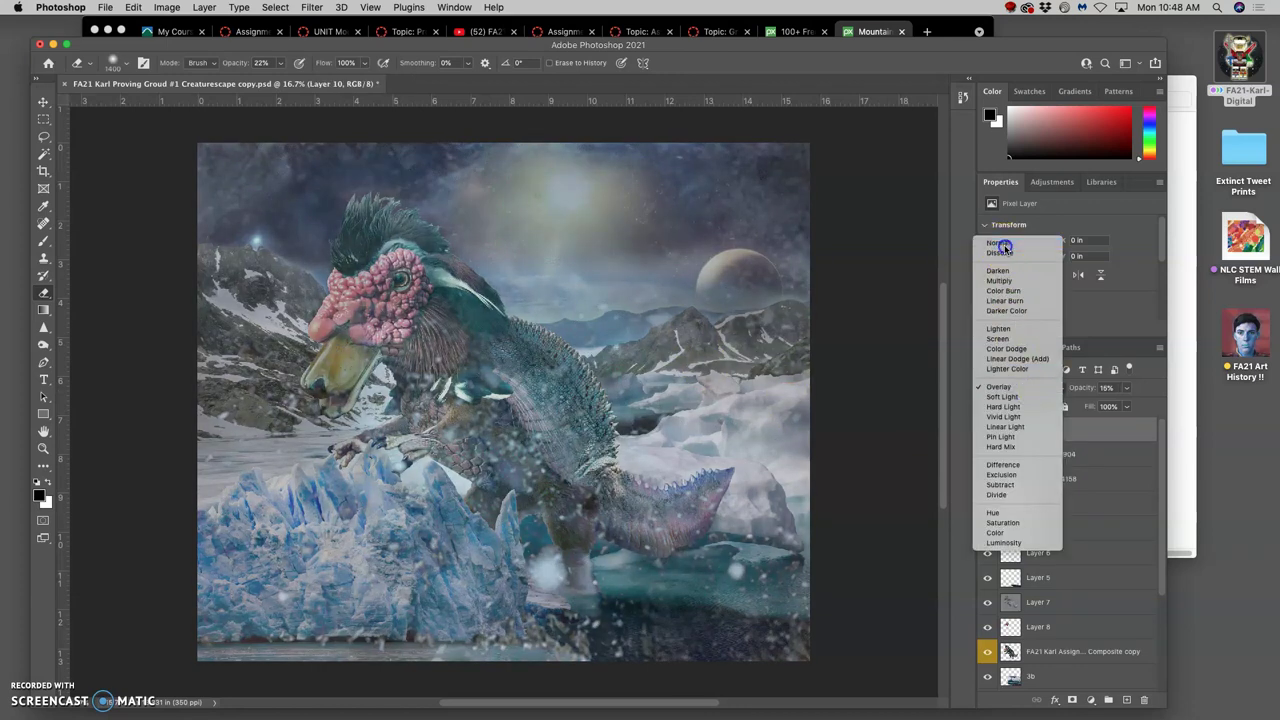
{"action": "left_click", "coordinate": [1003, 245]}
{"action": "left_click", "coordinate": [1127, 388]}
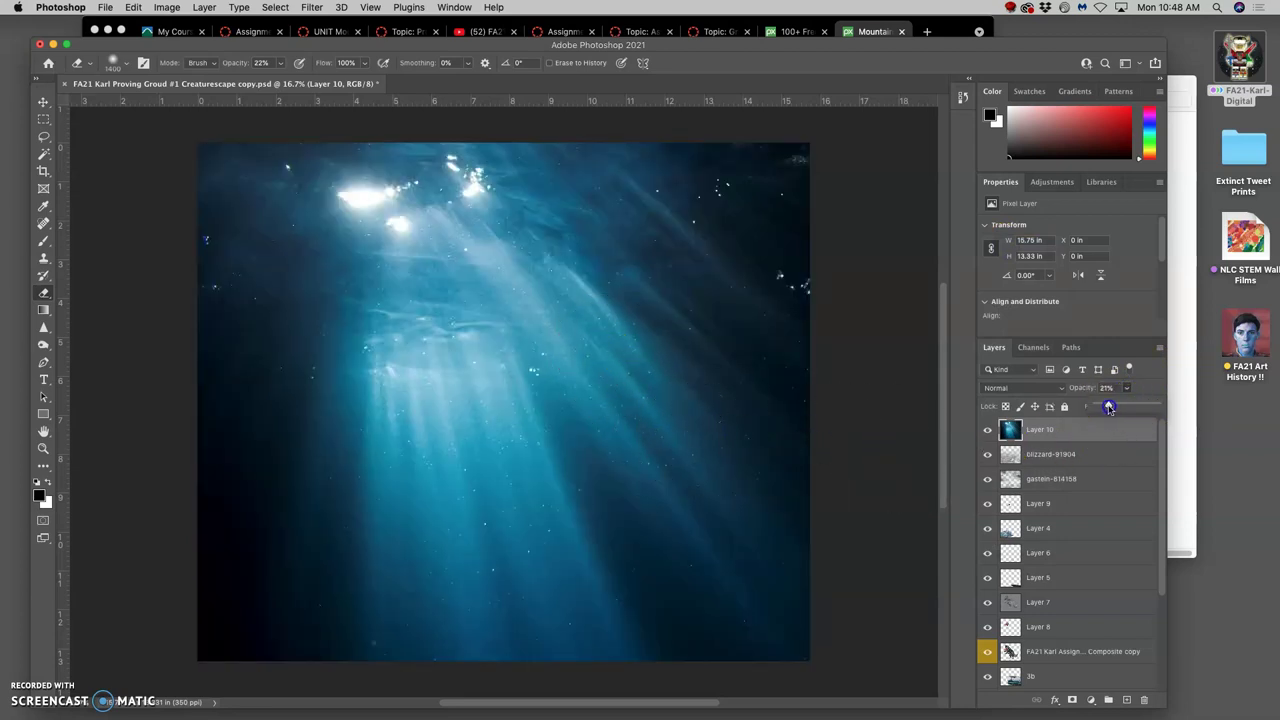
{"action": "left_click_drag", "start_coordinate": [1108, 407], "coordinate": [1106, 408]}
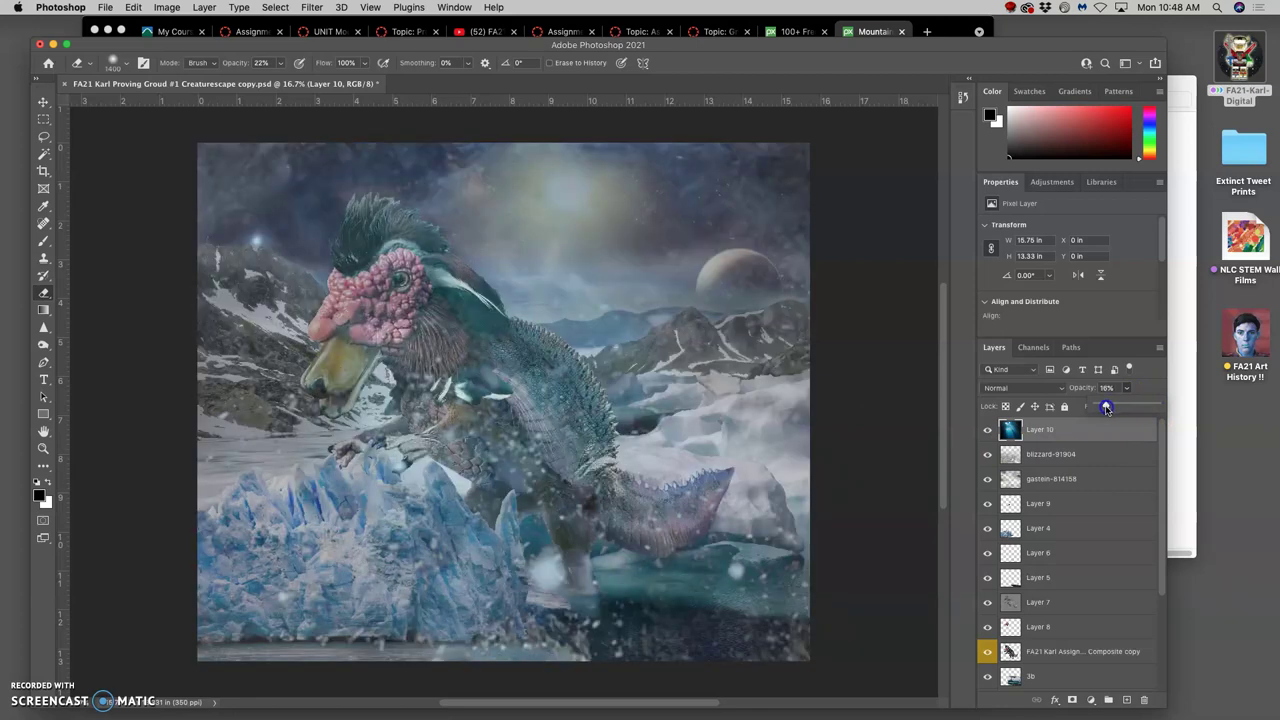
Step: Faintly erase the blue light over the mountains, switch it to Overlay, and clear the neck
{"action": "mouse_move", "coordinate": [634, 271]}
{"action": "left_mouse_down"}
{"action": "mouse_move", "coordinate": [691, 418]}
{"action": "mouse_move", "coordinate": [675, 343]}
{"action": "left_mouse_up"}
{"action": "left_click", "coordinate": [1003, 388]}
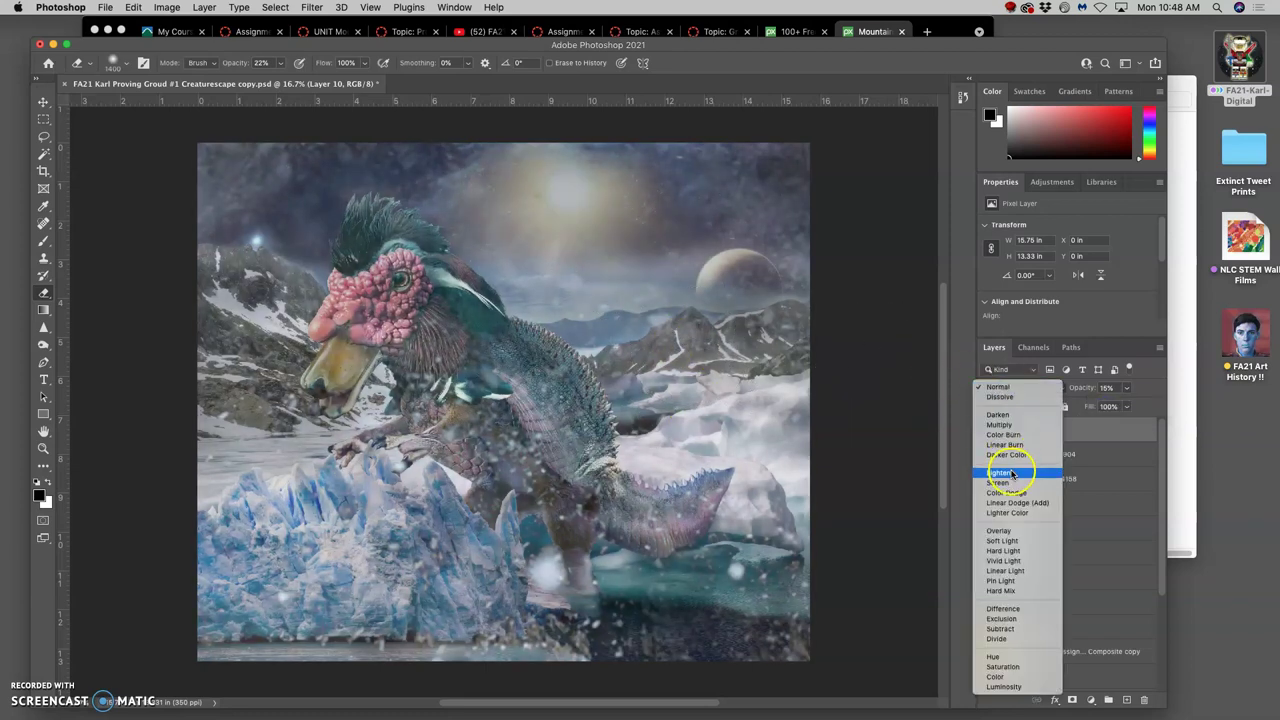
{"action": "left_click", "coordinate": [1013, 503]}
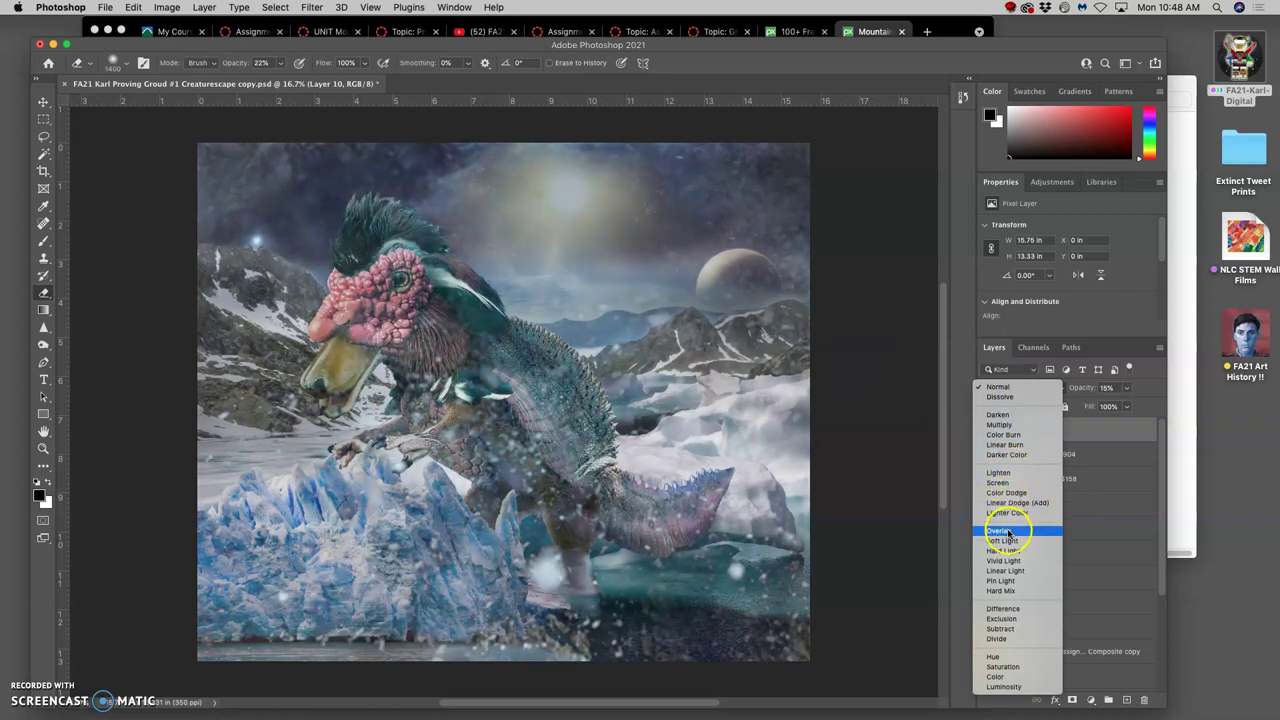
{"action": "left_click", "coordinate": [1005, 532]}
{"action": "left_click", "coordinate": [988, 431]}
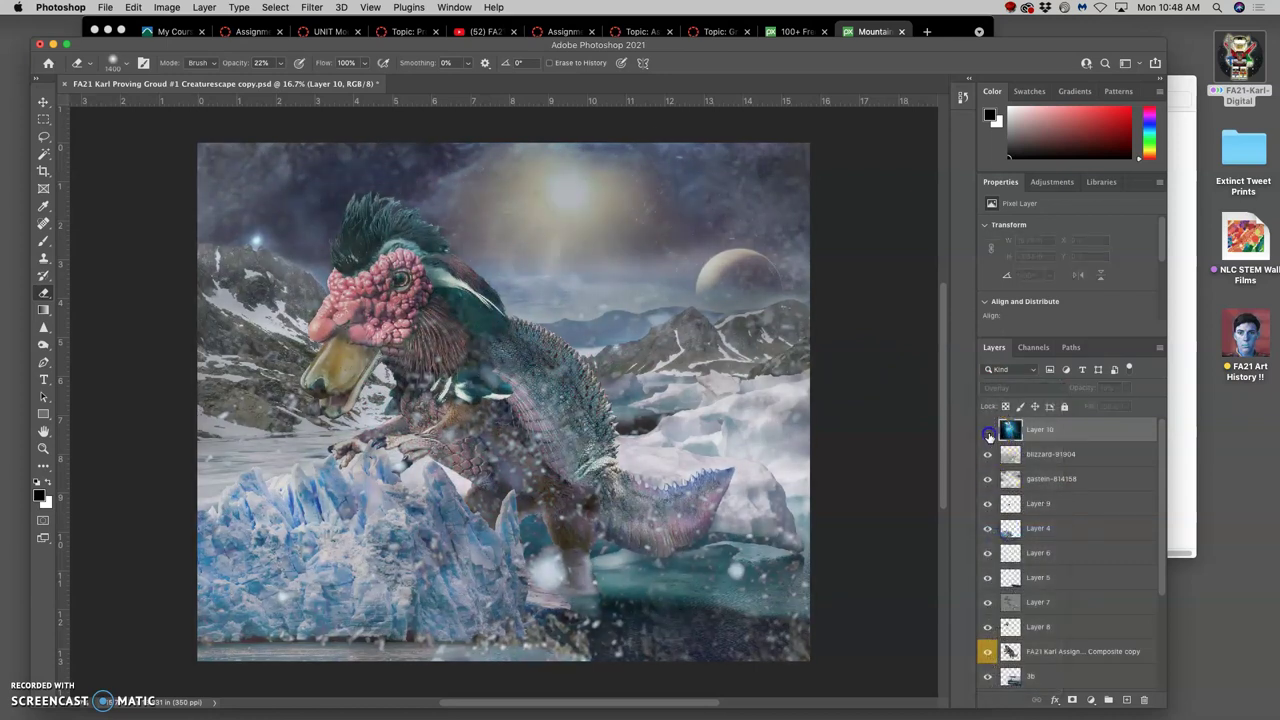
{"action": "left_click", "coordinate": [988, 431]}
{"action": "left_click_drag", "start_coordinate": [700, 452], "coordinate": [557, 400]}
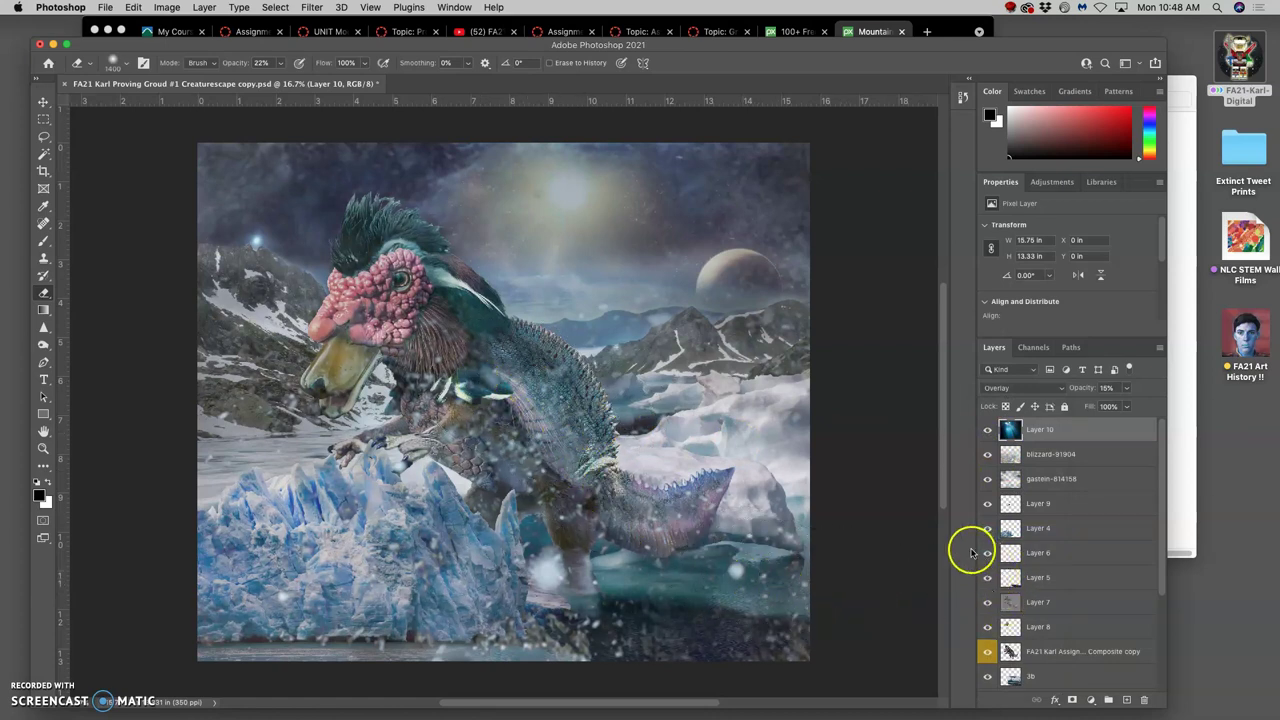
Step: Erase the blizzard snow covering the creature's body and tail
{"action": "left_click", "coordinate": [1044, 462]}
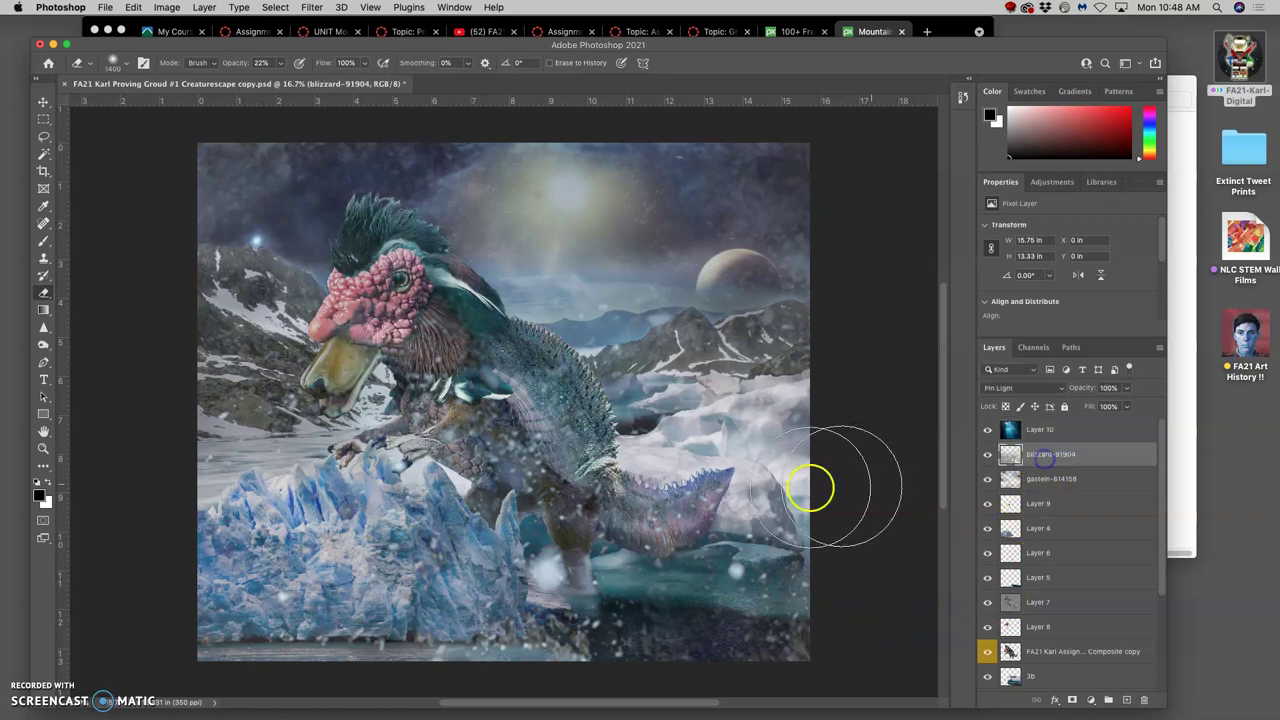
{"action": "left_click", "coordinate": [557, 466]}
{"action": "mouse_move", "coordinate": [524, 460]}
{"action": "left_mouse_down"}
{"action": "mouse_move", "coordinate": [556, 455]}
{"action": "mouse_move", "coordinate": [522, 451]}
{"action": "mouse_move", "coordinate": [677, 513]}
{"action": "mouse_move", "coordinate": [545, 452]}
{"action": "mouse_move", "coordinate": [432, 578]}
{"action": "mouse_move", "coordinate": [349, 583]}
{"action": "mouse_move", "coordinate": [365, 570]}
{"action": "mouse_move", "coordinate": [770, 515]}
{"action": "mouse_move", "coordinate": [794, 554]}
{"action": "mouse_move", "coordinate": [685, 610]}
{"action": "mouse_move", "coordinate": [505, 631]}
{"action": "mouse_move", "coordinate": [487, 668]}
{"action": "mouse_move", "coordinate": [571, 596]}
{"action": "mouse_move", "coordinate": [523, 572]}
{"action": "mouse_move", "coordinate": [347, 605]}
{"action": "mouse_move", "coordinate": [309, 579]}
{"action": "mouse_move", "coordinate": [300, 537]}
{"action": "mouse_move", "coordinate": [304, 499]}
{"action": "mouse_move", "coordinate": [333, 482]}
{"action": "mouse_move", "coordinate": [321, 406]}
{"action": "mouse_move", "coordinate": [236, 404]}
{"action": "mouse_move", "coordinate": [319, 553]}
{"action": "left_mouse_up"}
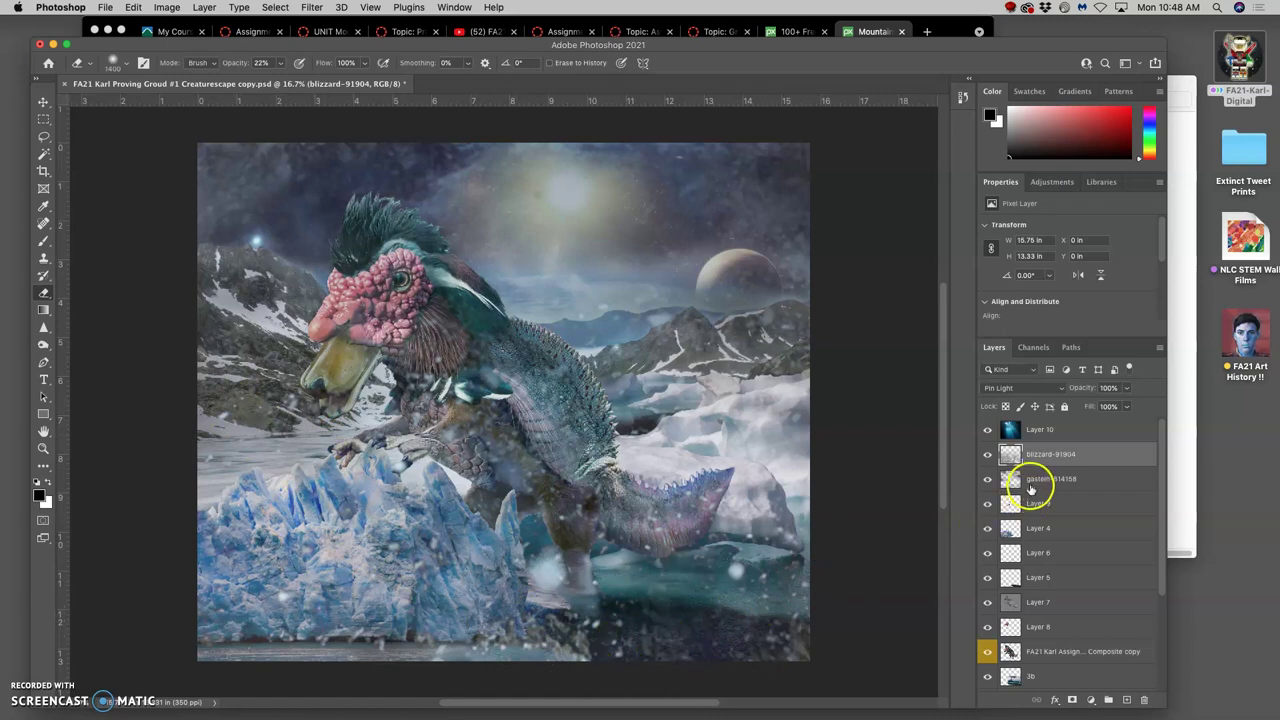
Step: Drag mountains-407700.jpg from Finder onto the canvas above Layer 10
{"action": "left_click", "coordinate": [1094, 429]}
{"action": "left_click", "coordinate": [1186, 400]}
{"action": "mouse_move", "coordinate": [1000, 318]}
{"action": "left_mouse_down"}
{"action": "mouse_move", "coordinate": [975, 335]}
{"action": "mouse_move", "coordinate": [505, 400]}
{"action": "left_mouse_up"}
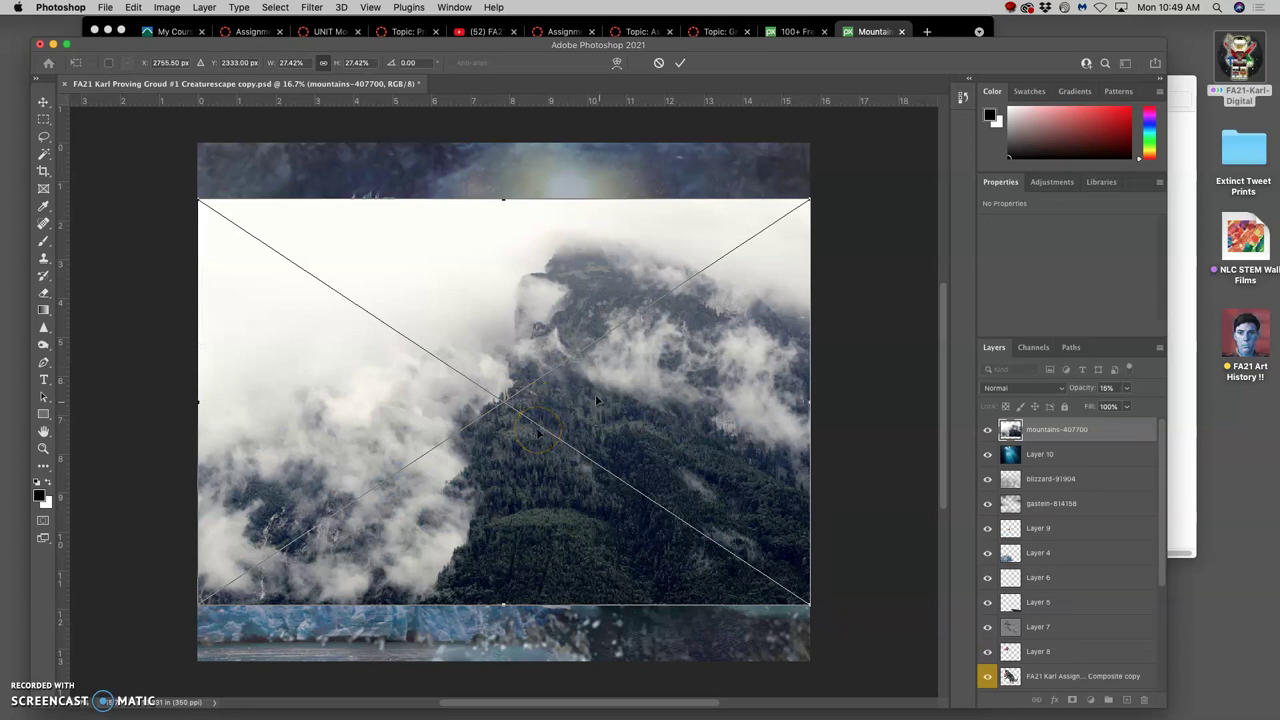
Step: Commit the mountains photo, copy its lassoed misty clouds to Layer 11, and delete mountains-407700
{"action": "left_click", "coordinate": [614, 427]}
{"action": "key", "text": "Return"}
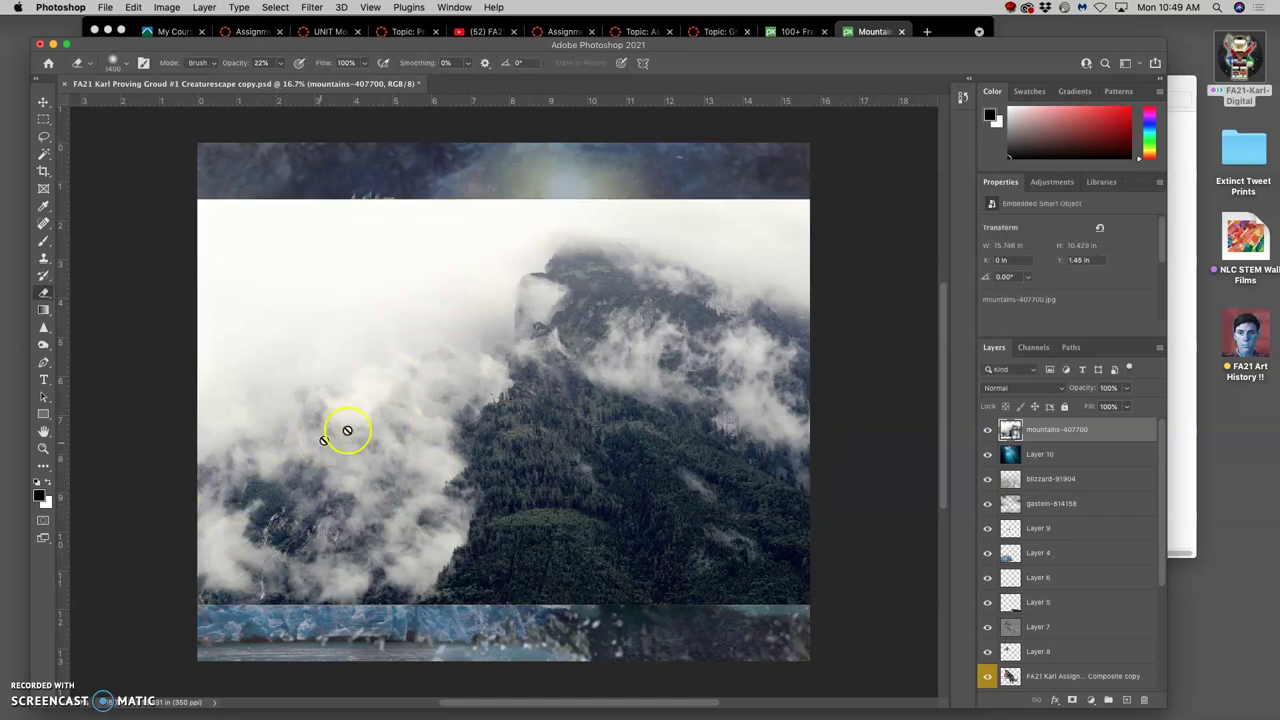
{"action": "left_click", "coordinate": [44, 139]}
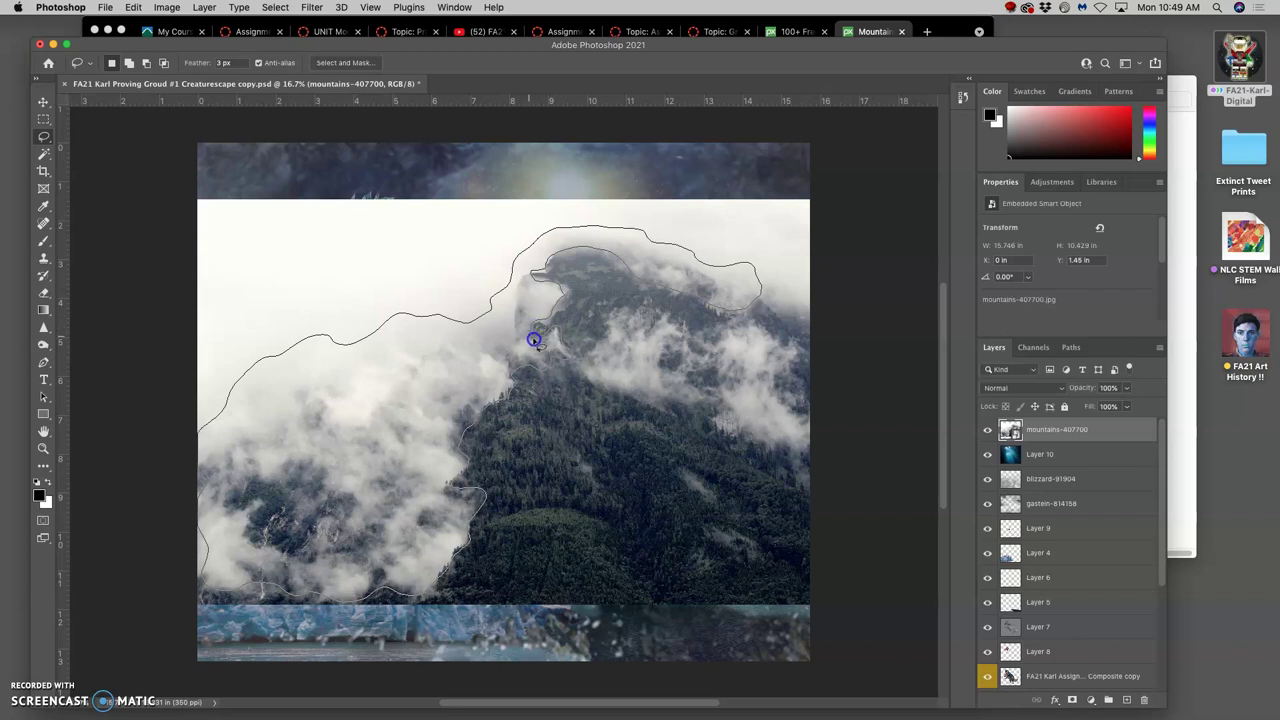
{"action": "left_click_drag", "start_coordinate": [537, 338], "coordinate": [540, 342]}
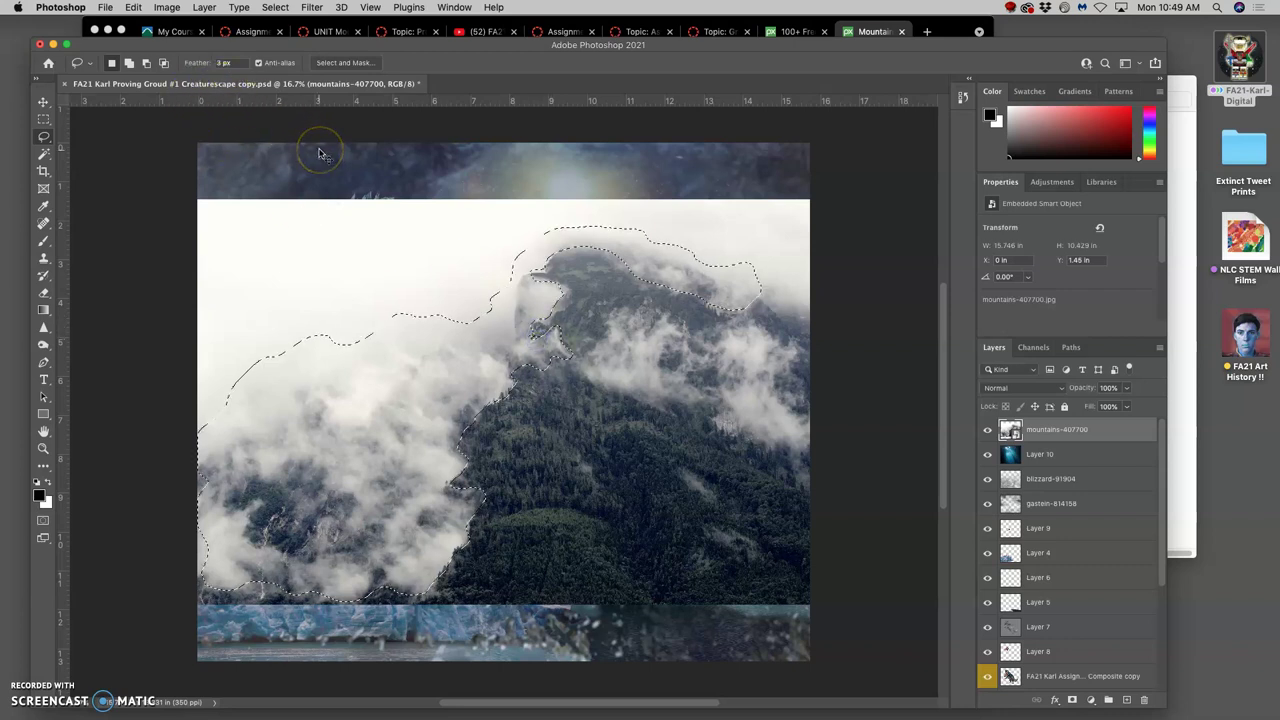
{"action": "key", "text": "super+j"}
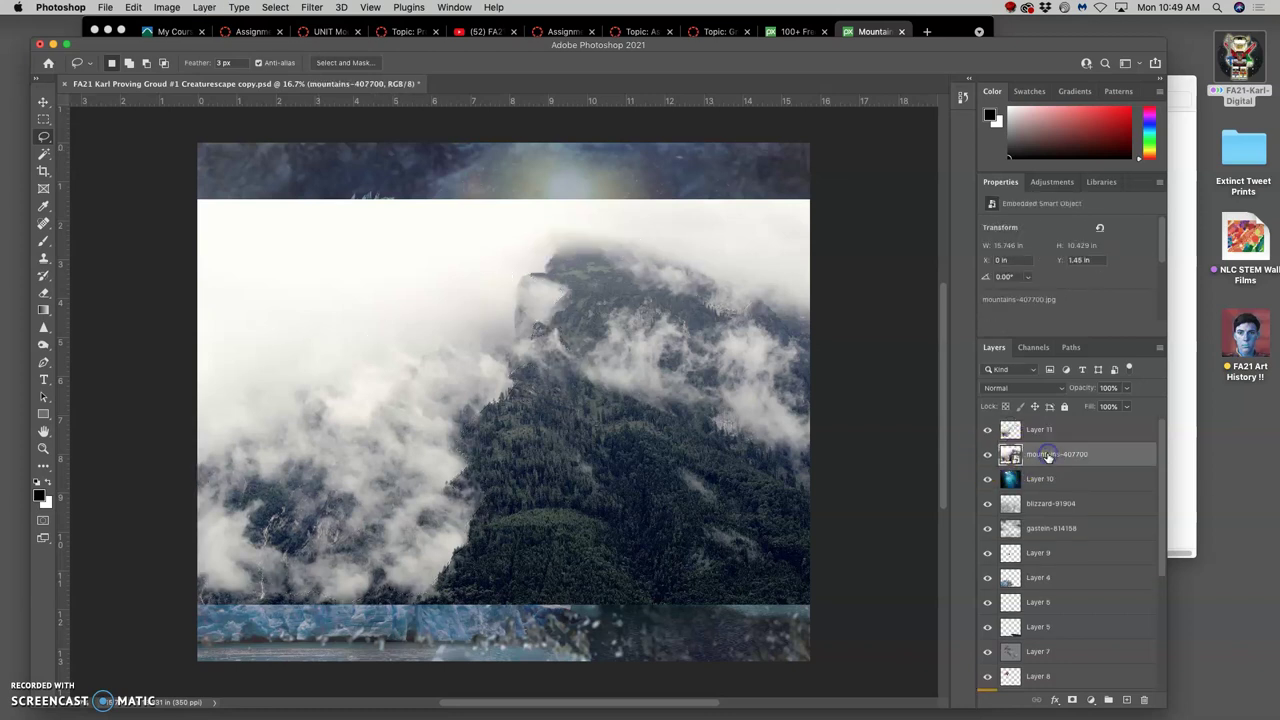
{"action": "key", "text": "Delete"}
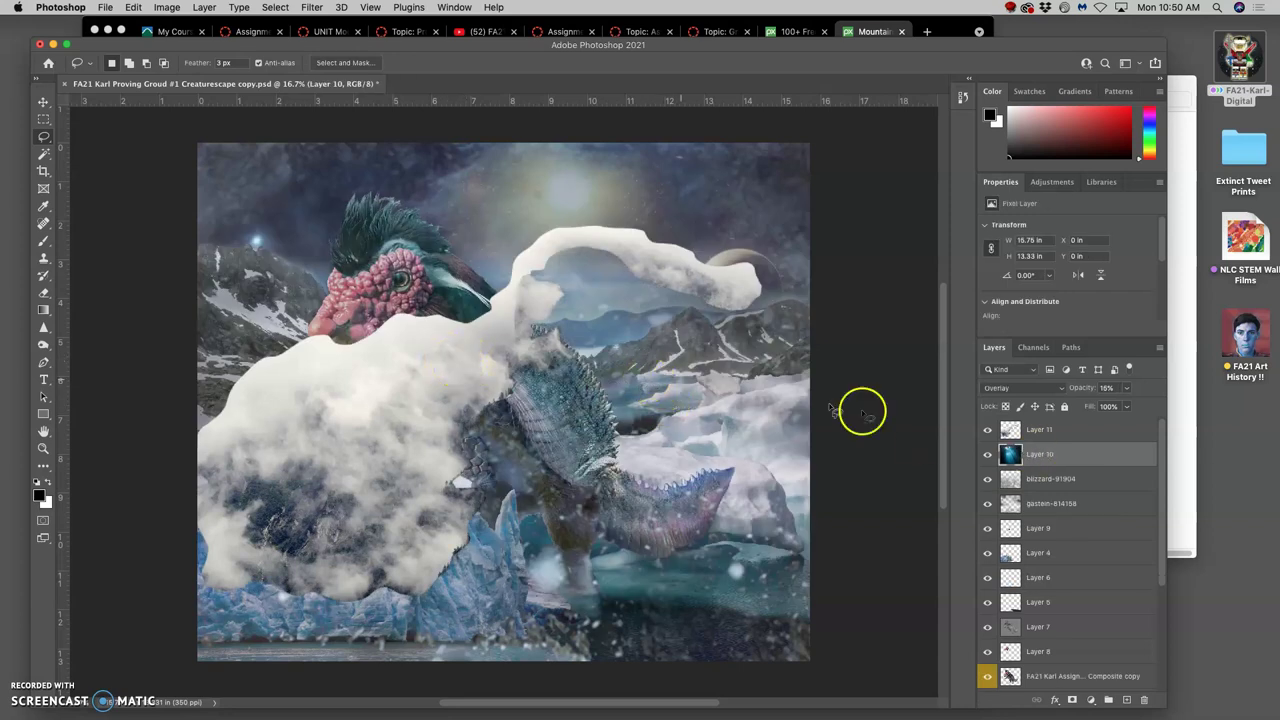
Step: Select Layer 11 and set the Eraser to 444 px at 100% opacity
{"action": "left_click", "coordinate": [1050, 432]}
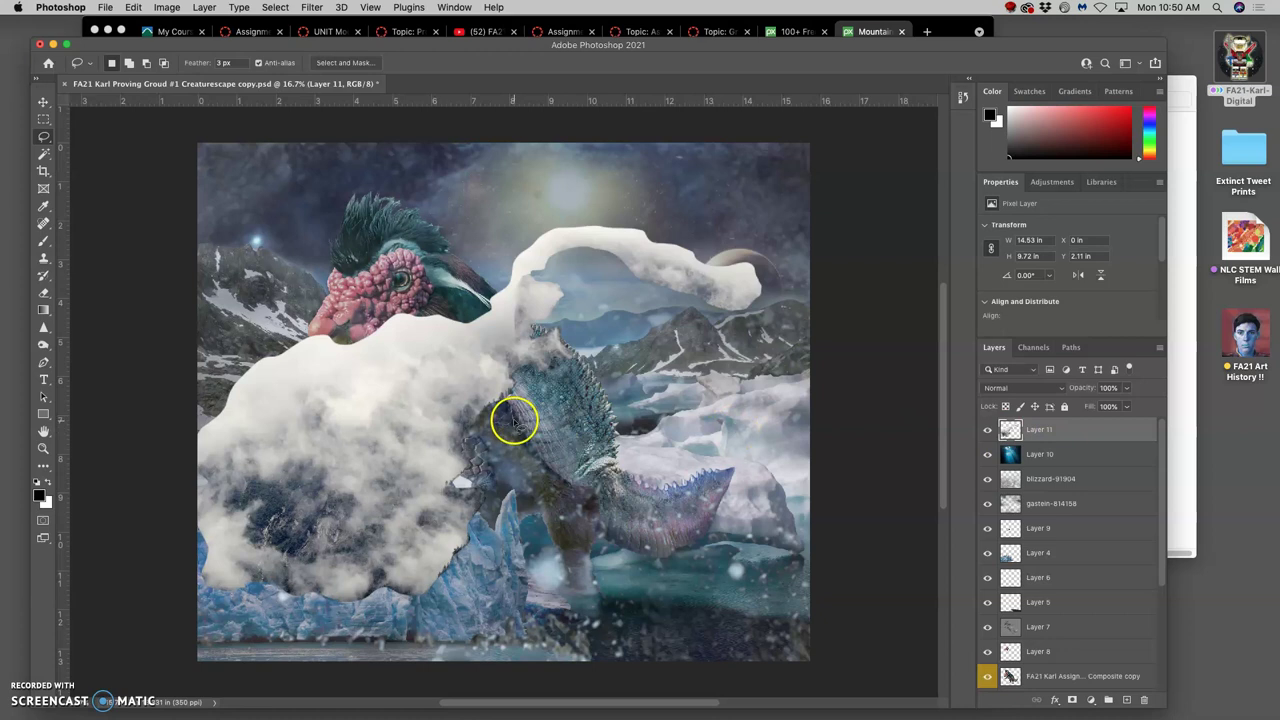
{"action": "left_click", "coordinate": [43, 292]}
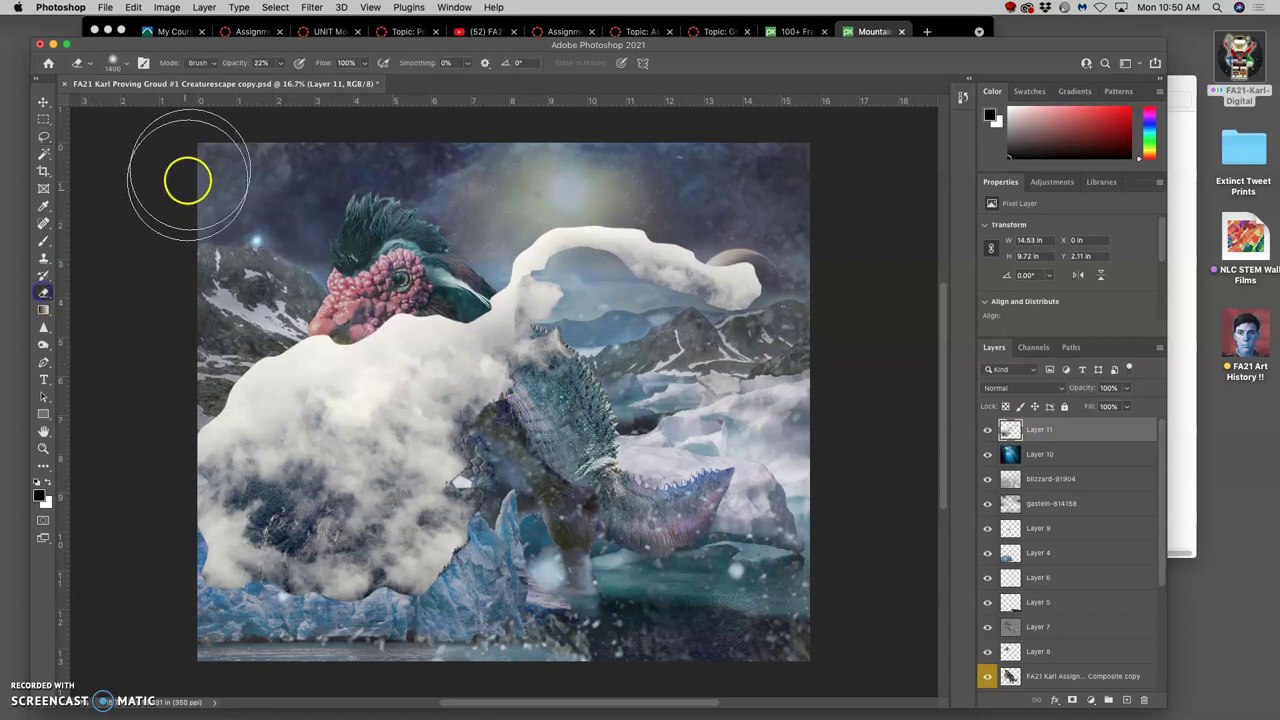
{"action": "left_click", "coordinate": [114, 64]}
{"action": "left_click", "coordinate": [161, 103]}
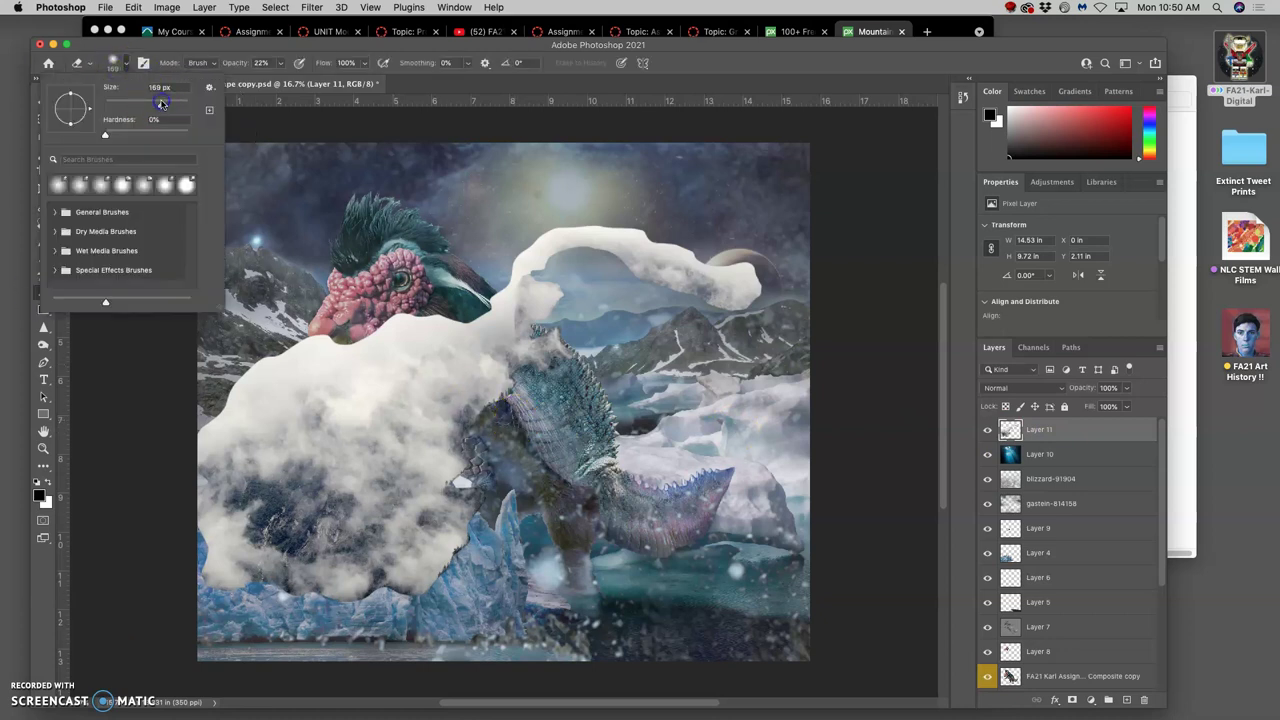
{"action": "left_click", "coordinate": [171, 104]}
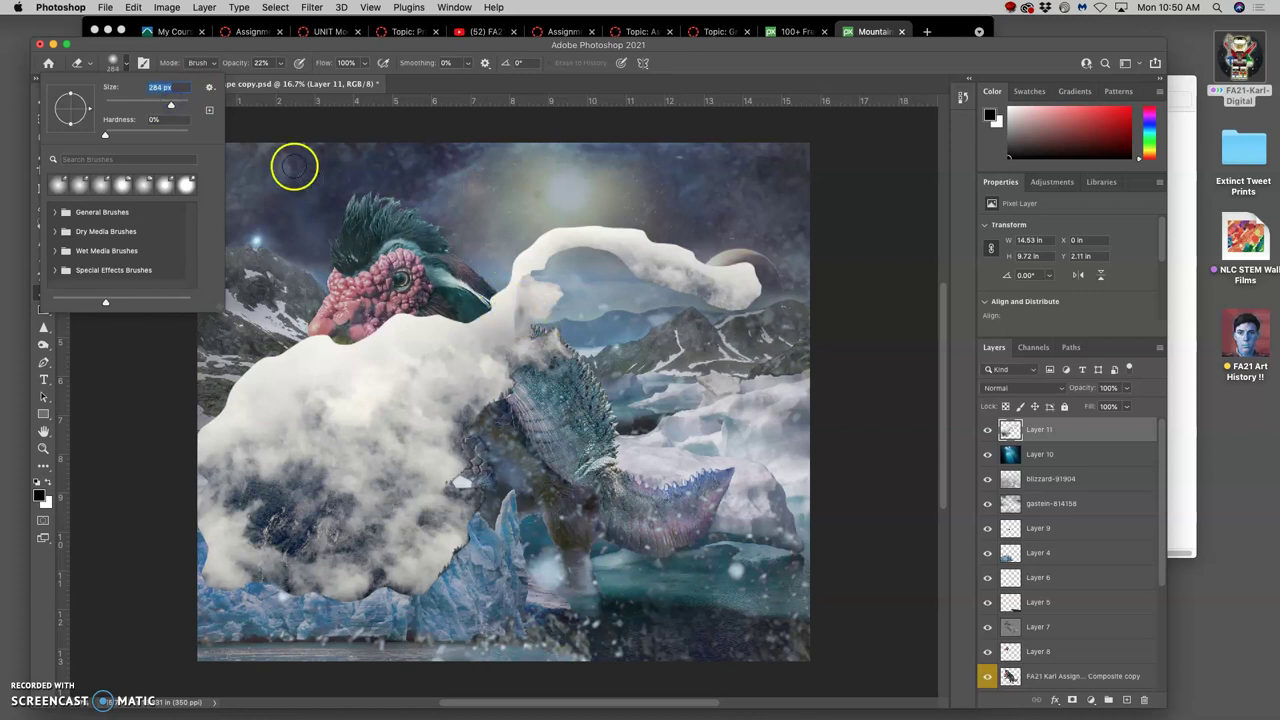
{"action": "left_click", "coordinate": [179, 104]}
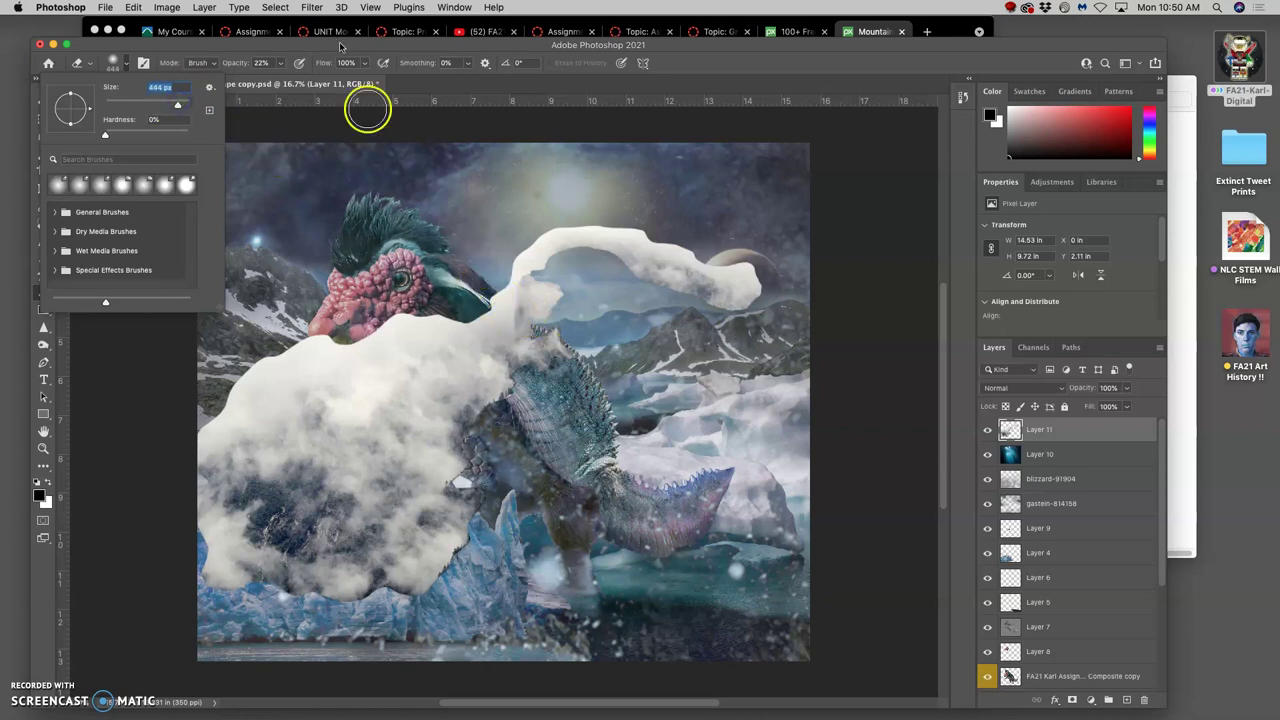
{"action": "left_click_drag", "start_coordinate": [281, 63], "coordinate": [393, 87]}
Step: Erase the cloud arc and the fog over the sky, body, left edge, neck and tail
{"action": "left_click", "coordinate": [739, 244]}
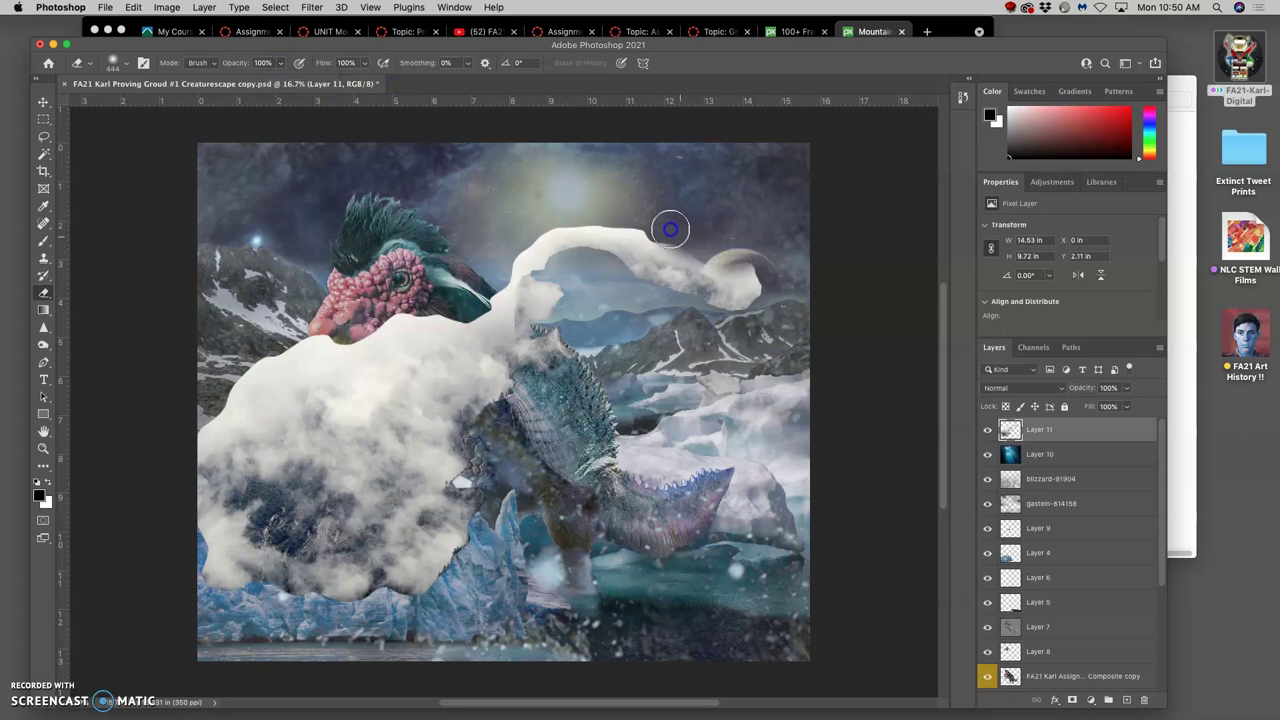
{"action": "mouse_move", "coordinate": [621, 213]}
{"action": "left_mouse_down"}
{"action": "mouse_move", "coordinate": [763, 256]}
{"action": "mouse_move", "coordinate": [778, 274]}
{"action": "mouse_move", "coordinate": [756, 320]}
{"action": "mouse_move", "coordinate": [745, 323]}
{"action": "mouse_move", "coordinate": [767, 303]}
{"action": "mouse_move", "coordinate": [767, 270]}
{"action": "mouse_move", "coordinate": [758, 309]}
{"action": "mouse_move", "coordinate": [701, 326]}
{"action": "mouse_move", "coordinate": [708, 316]}
{"action": "mouse_move", "coordinate": [622, 275]}
{"action": "left_mouse_up"}
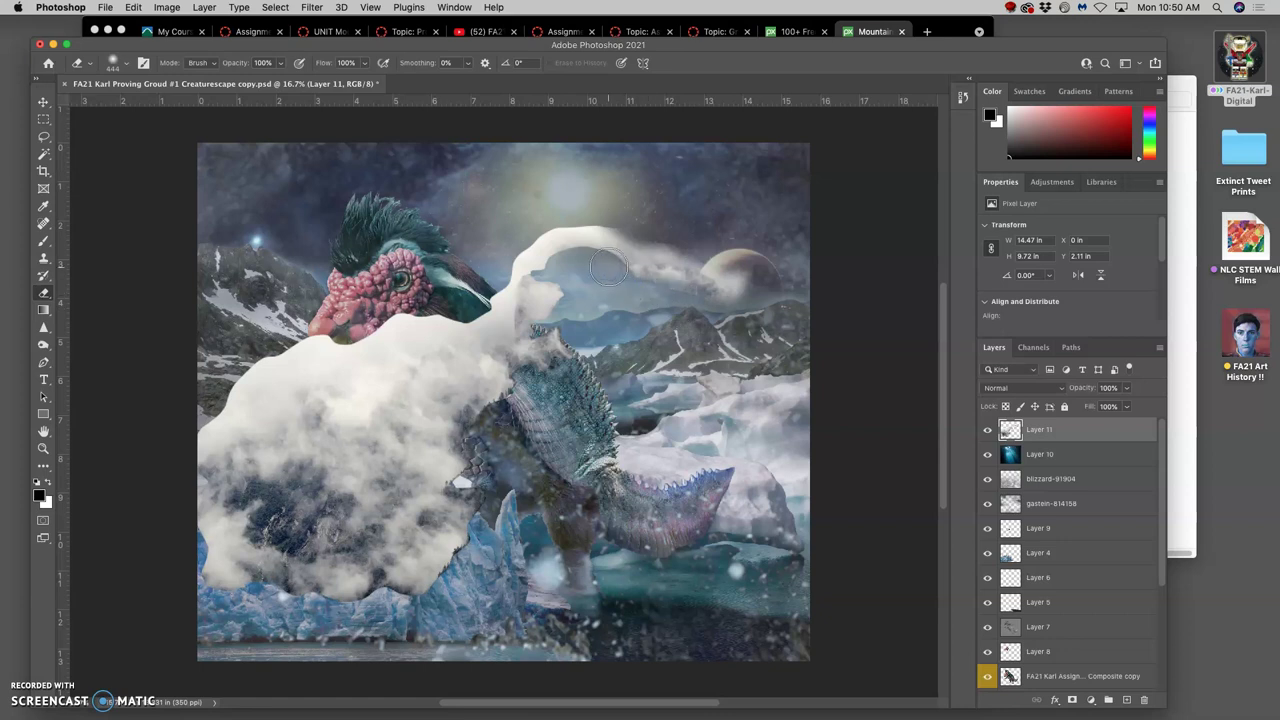
{"action": "mouse_move", "coordinate": [660, 429]}
{"action": "left_mouse_down"}
{"action": "mouse_move", "coordinate": [628, 462]}
{"action": "mouse_move", "coordinate": [544, 407]}
{"action": "mouse_move", "coordinate": [513, 419]}
{"action": "mouse_move", "coordinate": [475, 444]}
{"action": "mouse_move", "coordinate": [459, 483]}
{"action": "mouse_move", "coordinate": [481, 508]}
{"action": "left_mouse_up"}
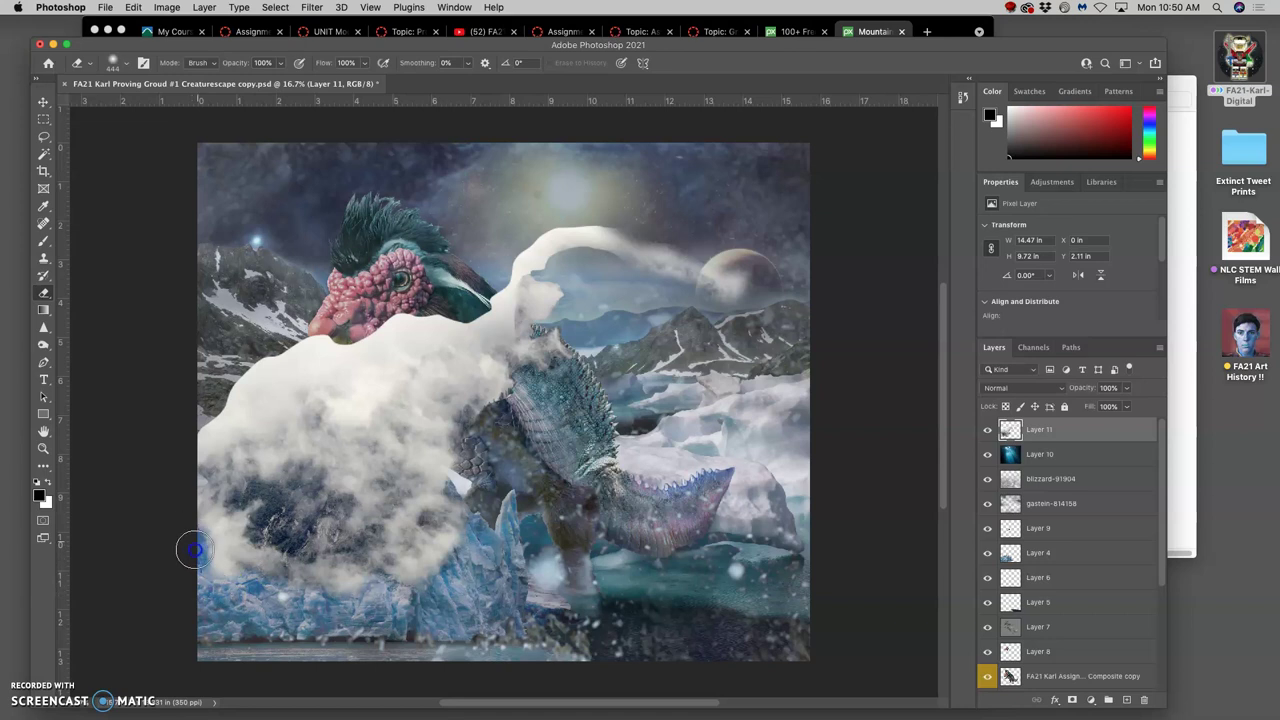
{"action": "mouse_move", "coordinate": [210, 403]}
{"action": "left_mouse_down"}
{"action": "mouse_move", "coordinate": [248, 353]}
{"action": "mouse_move", "coordinate": [280, 350]}
{"action": "mouse_move", "coordinate": [306, 327]}
{"action": "mouse_move", "coordinate": [279, 352]}
{"action": "mouse_move", "coordinate": [298, 326]}
{"action": "mouse_move", "coordinate": [332, 334]}
{"action": "mouse_move", "coordinate": [388, 308]}
{"action": "mouse_move", "coordinate": [367, 327]}
{"action": "mouse_move", "coordinate": [411, 291]}
{"action": "mouse_move", "coordinate": [446, 311]}
{"action": "mouse_move", "coordinate": [477, 306]}
{"action": "mouse_move", "coordinate": [549, 219]}
{"action": "mouse_move", "coordinate": [631, 221]}
{"action": "mouse_move", "coordinate": [590, 217]}
{"action": "mouse_move", "coordinate": [556, 236]}
{"action": "mouse_move", "coordinate": [541, 271]}
{"action": "mouse_move", "coordinate": [570, 251]}
{"action": "mouse_move", "coordinate": [619, 277]}
{"action": "left_mouse_up"}
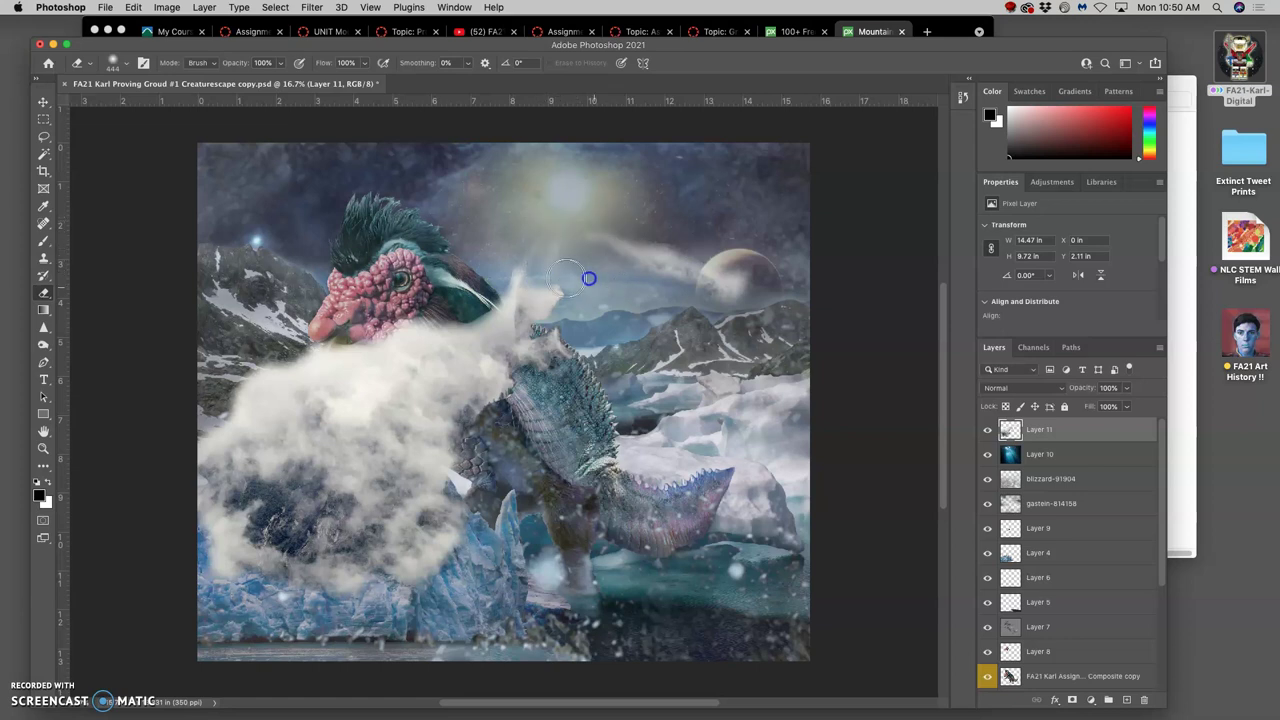
{"action": "mouse_move", "coordinate": [517, 308]}
{"action": "left_mouse_down"}
{"action": "mouse_move", "coordinate": [514, 328]}
{"action": "mouse_move", "coordinate": [500, 286]}
{"action": "mouse_move", "coordinate": [471, 320]}
{"action": "mouse_move", "coordinate": [506, 280]}
{"action": "mouse_move", "coordinate": [629, 220]}
{"action": "mouse_move", "coordinate": [663, 220]}
{"action": "left_mouse_up"}
{"action": "left_click", "coordinate": [494, 334]}
{"action": "left_click_drag", "start_coordinate": [494, 334], "coordinate": [455, 323]}
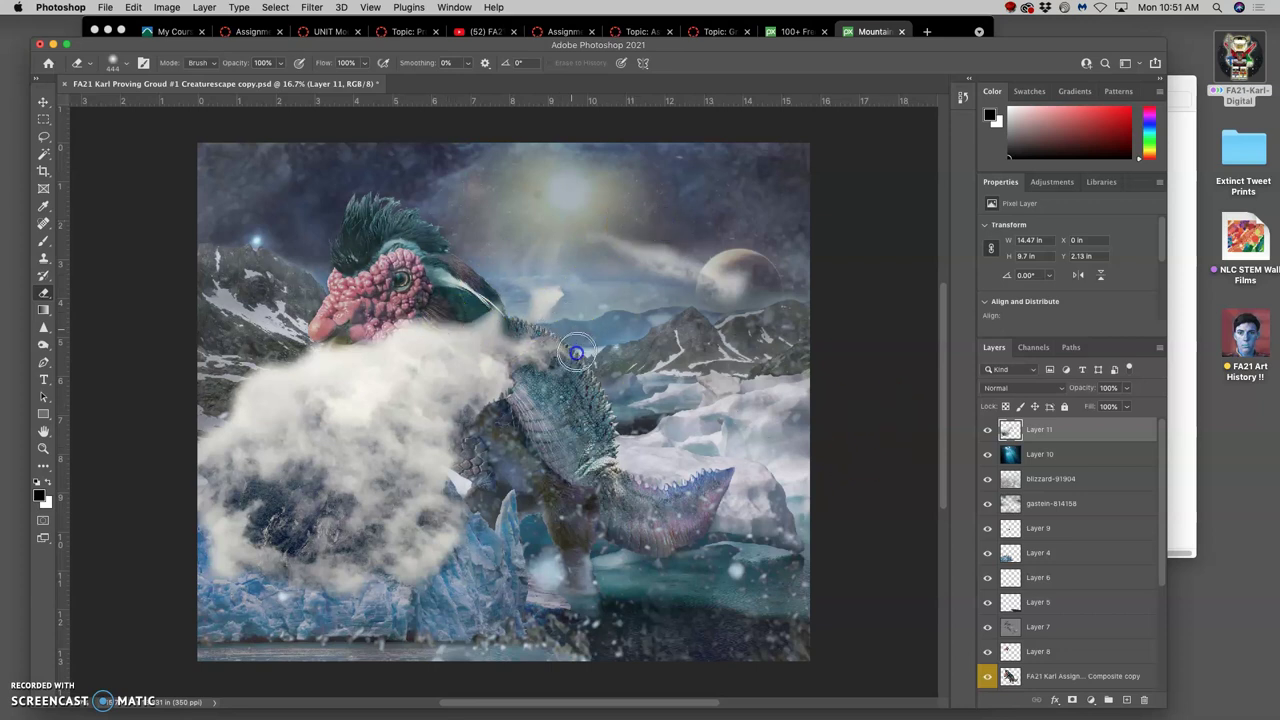
{"action": "left_click_drag", "start_coordinate": [574, 355], "coordinate": [506, 405]}
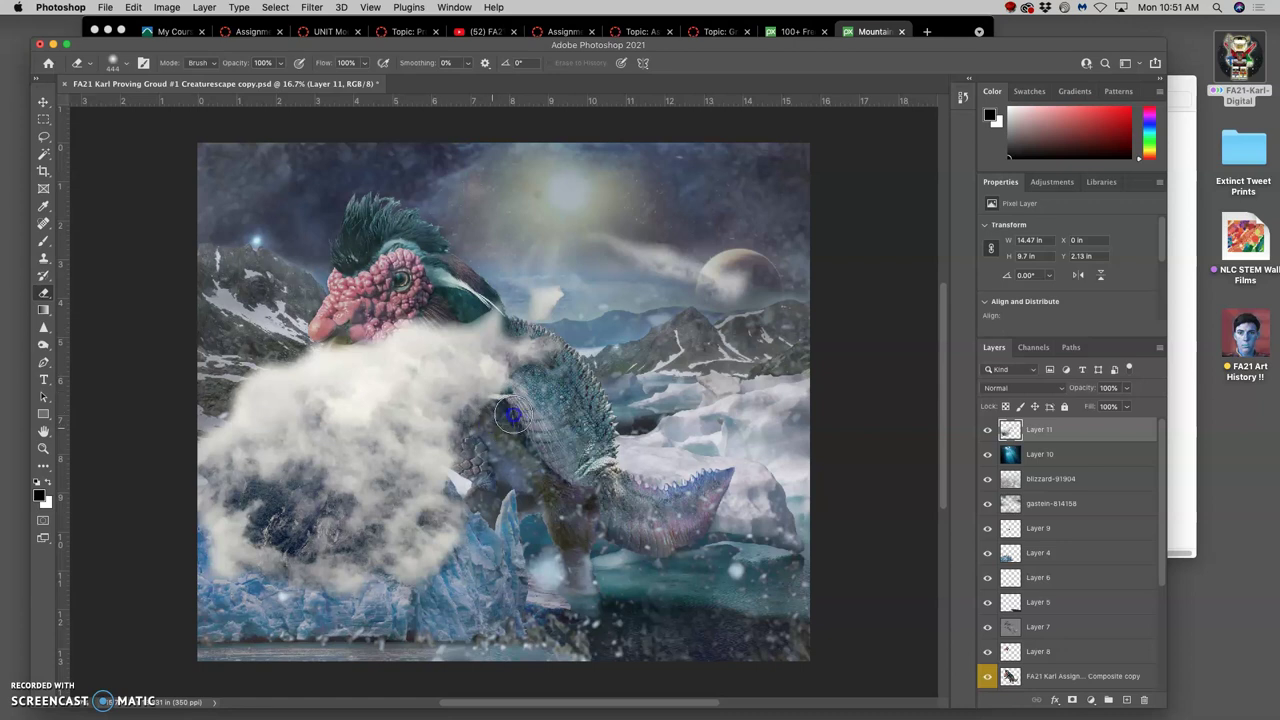
{"action": "mouse_move", "coordinate": [540, 345]}
{"action": "left_mouse_down"}
{"action": "mouse_move", "coordinate": [560, 303]}
{"action": "mouse_move", "coordinate": [534, 331]}
{"action": "mouse_move", "coordinate": [527, 376]}
{"action": "mouse_move", "coordinate": [518, 346]}
{"action": "mouse_move", "coordinate": [564, 337]}
{"action": "mouse_move", "coordinate": [620, 375]}
{"action": "mouse_move", "coordinate": [566, 289]}
{"action": "left_mouse_up"}
{"action": "mouse_move", "coordinate": [708, 489]}
{"action": "left_mouse_down"}
{"action": "mouse_move", "coordinate": [714, 500]}
{"action": "mouse_move", "coordinate": [771, 486]}
{"action": "mouse_move", "coordinate": [831, 514]}
{"action": "mouse_move", "coordinate": [766, 460]}
{"action": "mouse_move", "coordinate": [554, 371]}
{"action": "mouse_move", "coordinate": [477, 349]}
{"action": "mouse_move", "coordinate": [351, 386]}
{"action": "mouse_move", "coordinate": [346, 346]}
{"action": "mouse_move", "coordinate": [326, 346]}
{"action": "mouse_move", "coordinate": [435, 397]}
{"action": "left_mouse_up"}
Step: Save the document and lower Layer 11's opacity to 50%
{"action": "key", "text": "super+s"}
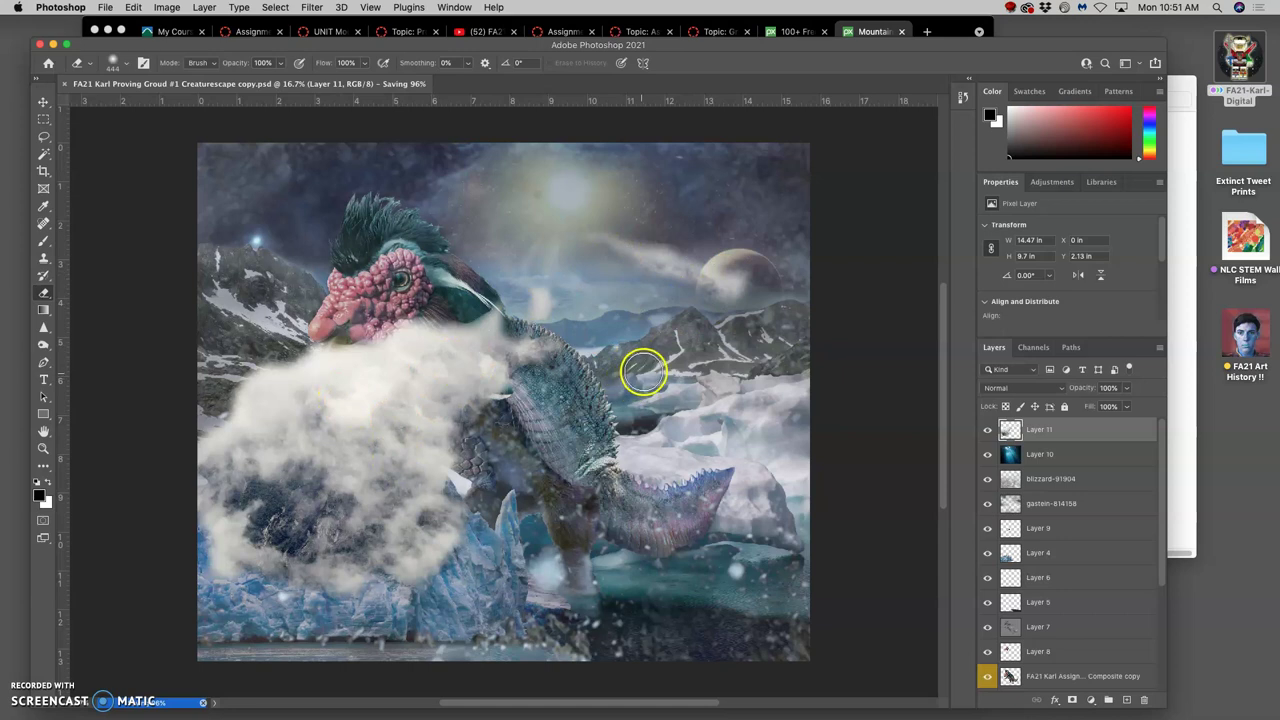
{"action": "left_click_drag", "start_coordinate": [1018, 428], "coordinate": [1049, 435]}
{"action": "left_click_drag", "start_coordinate": [1061, 437], "coordinate": [1126, 390]}
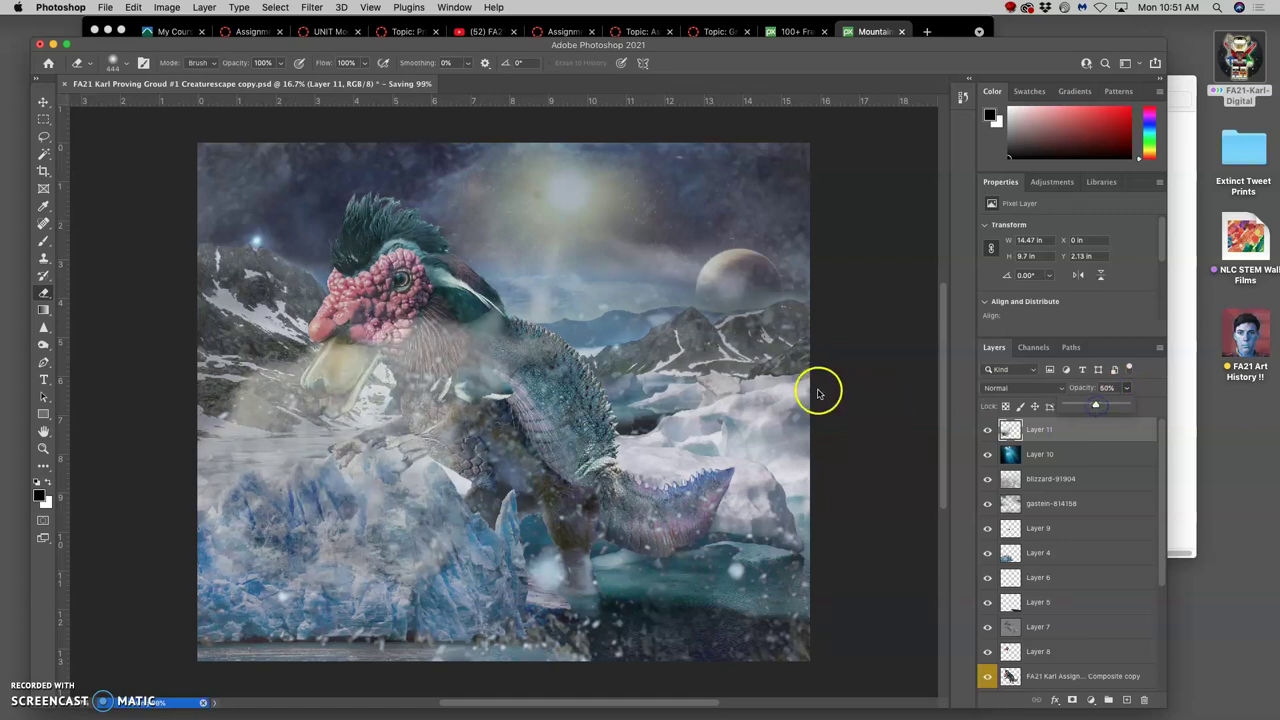
Step: Move the cloud up and to the right and enter Free Transform
{"action": "left_click", "coordinate": [43, 101]}
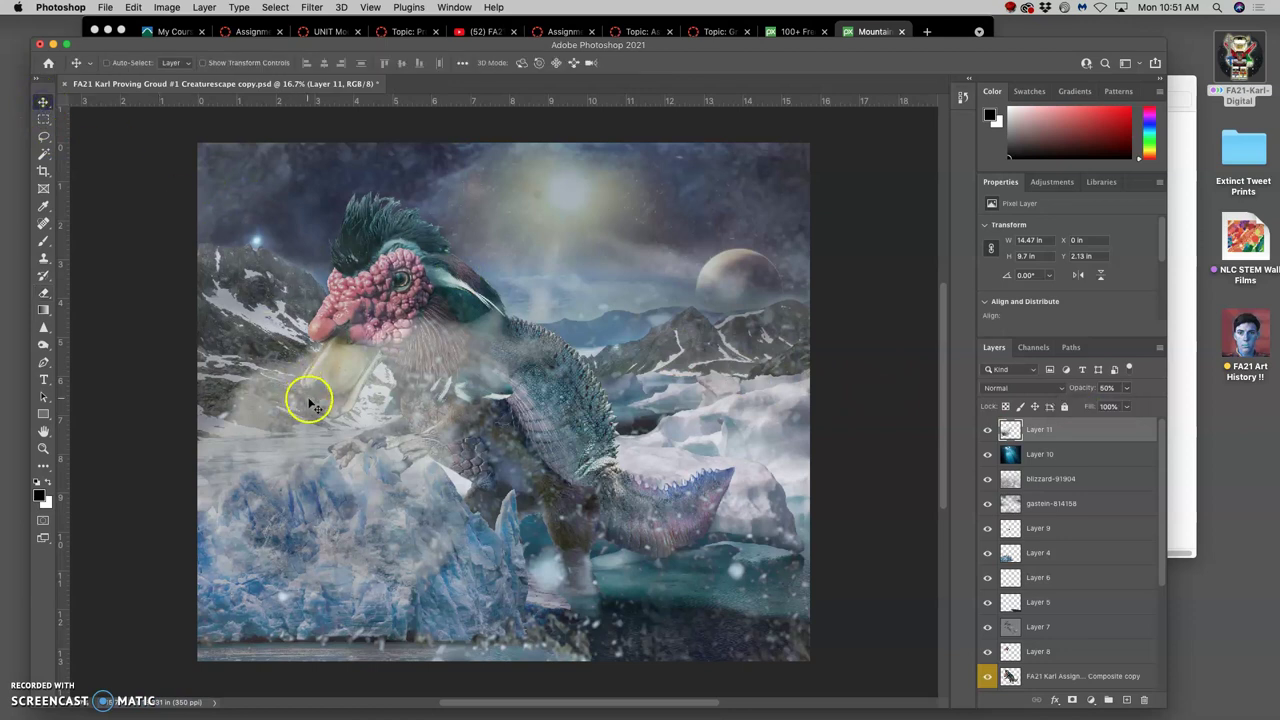
{"action": "left_click_drag", "start_coordinate": [310, 405], "coordinate": [357, 276]}
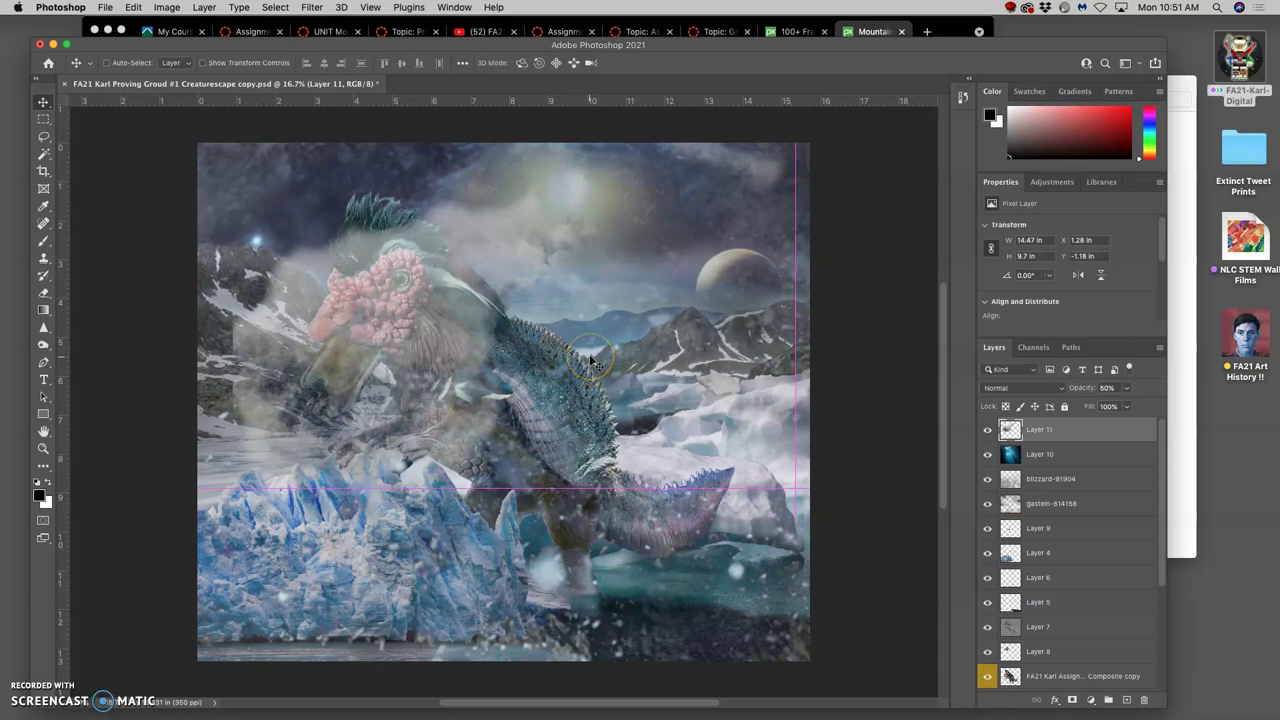
{"action": "key", "text": "super+t"}
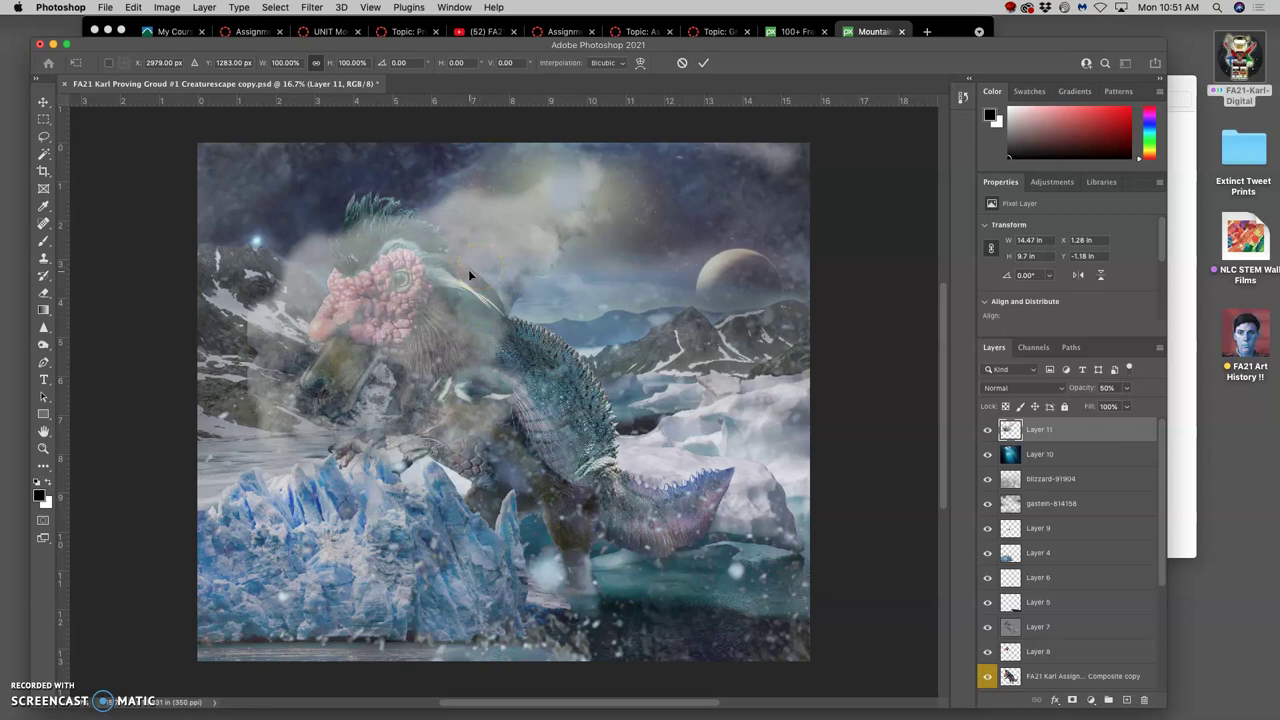
Step: Warp the cloud around the pink head and neck, pulling its upper-right outward, and commit
{"action": "right_click", "coordinate": [468, 269]}
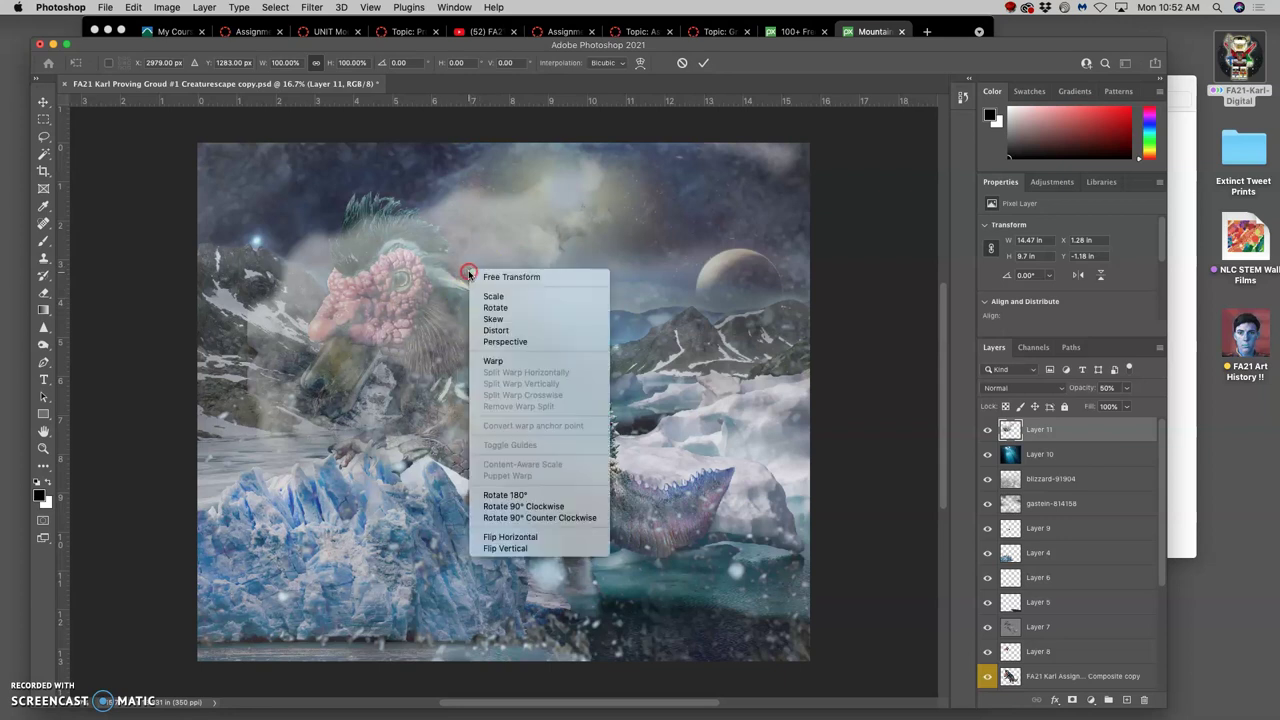
{"action": "left_click", "coordinate": [498, 360]}
{"action": "left_click_drag", "start_coordinate": [514, 400], "coordinate": [500, 393]}
{"action": "left_click_drag", "start_coordinate": [349, 286], "coordinate": [351, 294]}
{"action": "left_click_drag", "start_coordinate": [328, 395], "coordinate": [325, 393]}
{"action": "left_click_drag", "start_coordinate": [537, 326], "coordinate": [536, 336]}
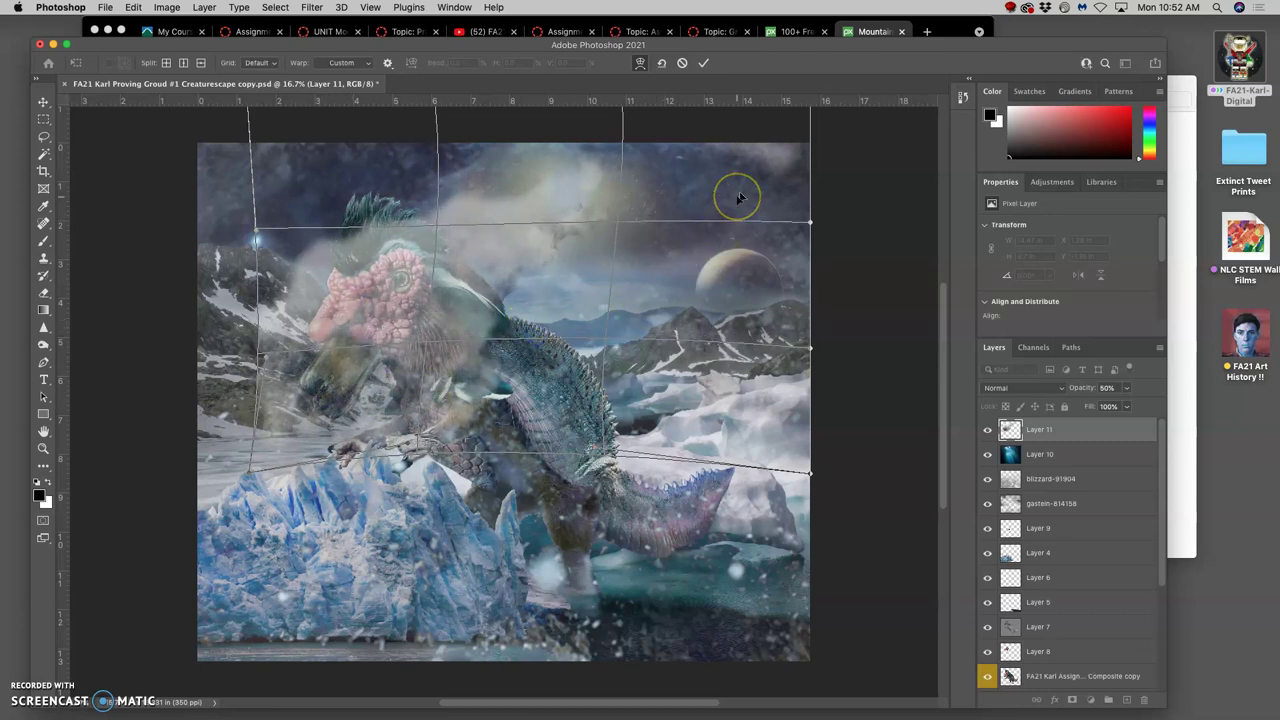
{"action": "left_click_drag", "start_coordinate": [737, 197], "coordinate": [845, 170]}
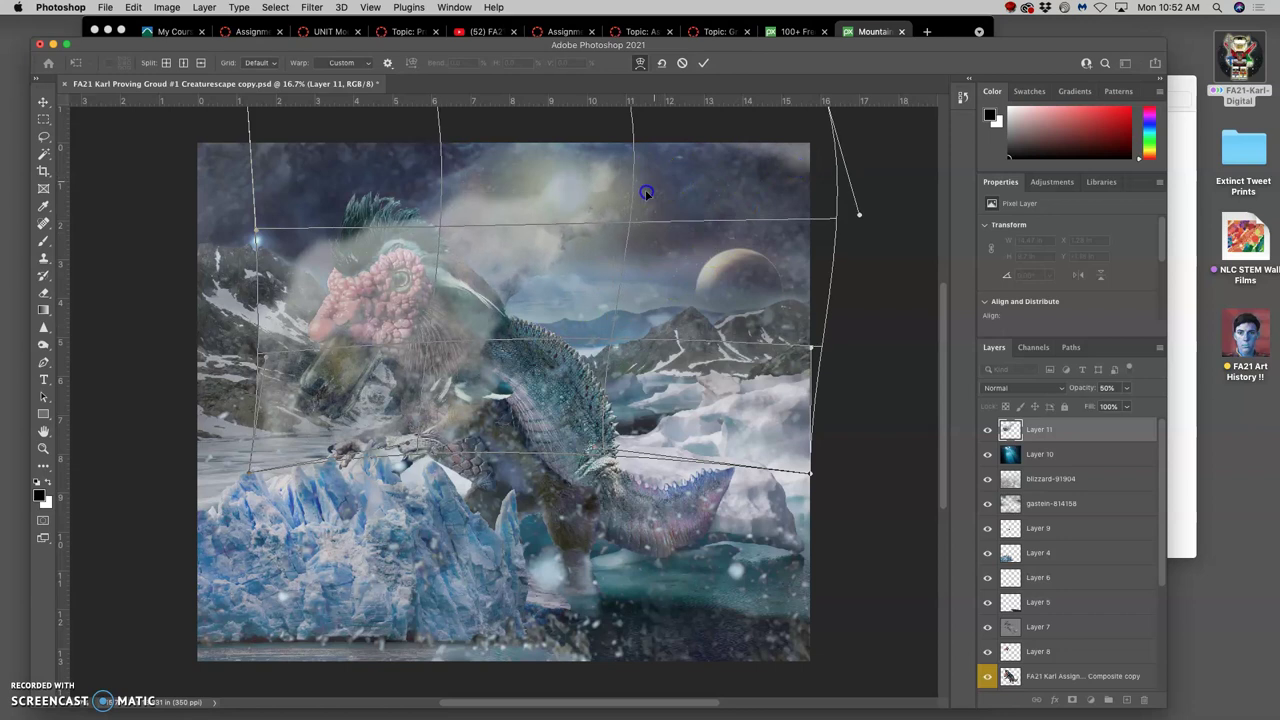
{"action": "left_click_drag", "start_coordinate": [646, 193], "coordinate": [650, 193]}
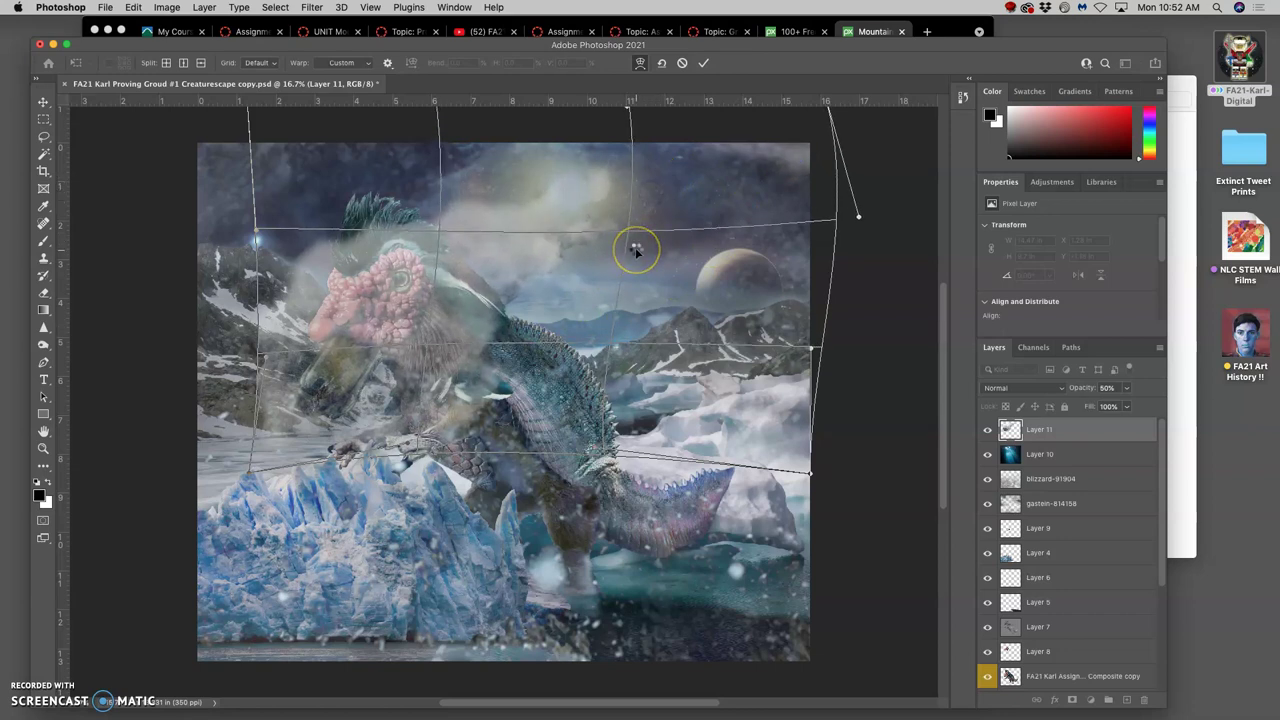
{"action": "key", "text": "Return"}
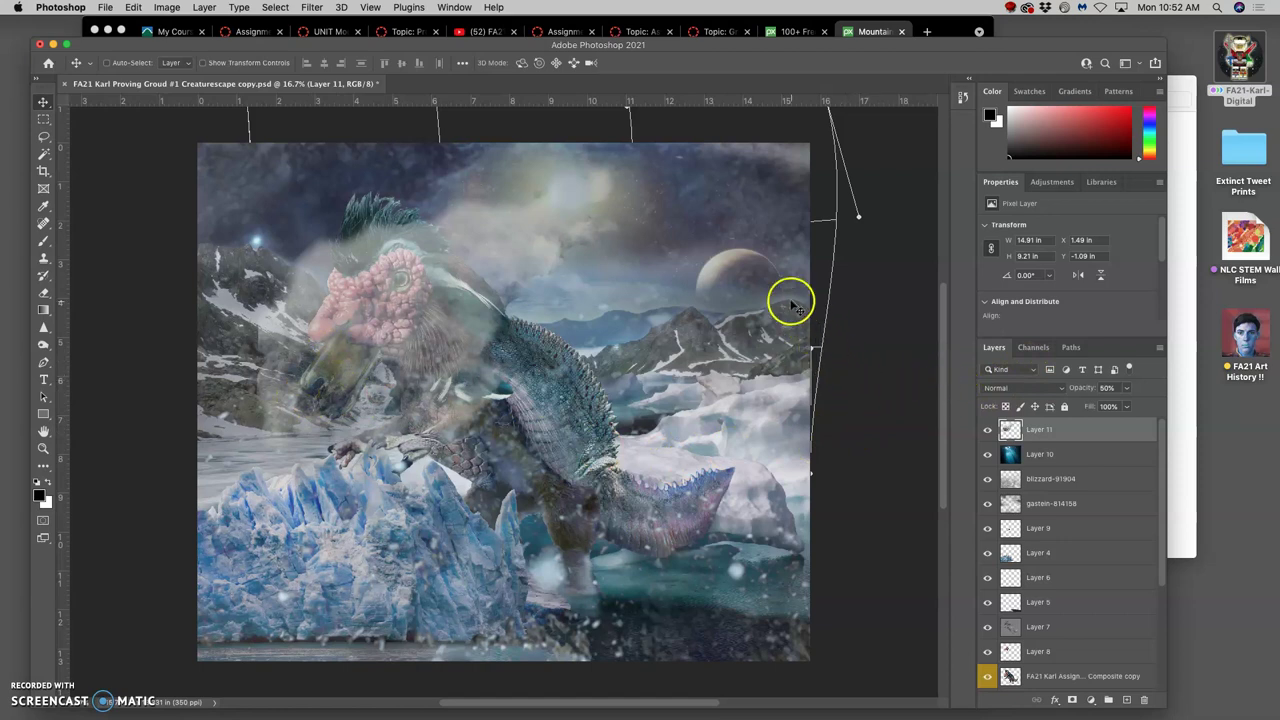
Step: Set Layer 11 to 100% opacity and erase the cloud's left edge over the mountains
{"action": "left_click", "coordinate": [1067, 452]}
{"action": "left_click", "coordinate": [1066, 431]}
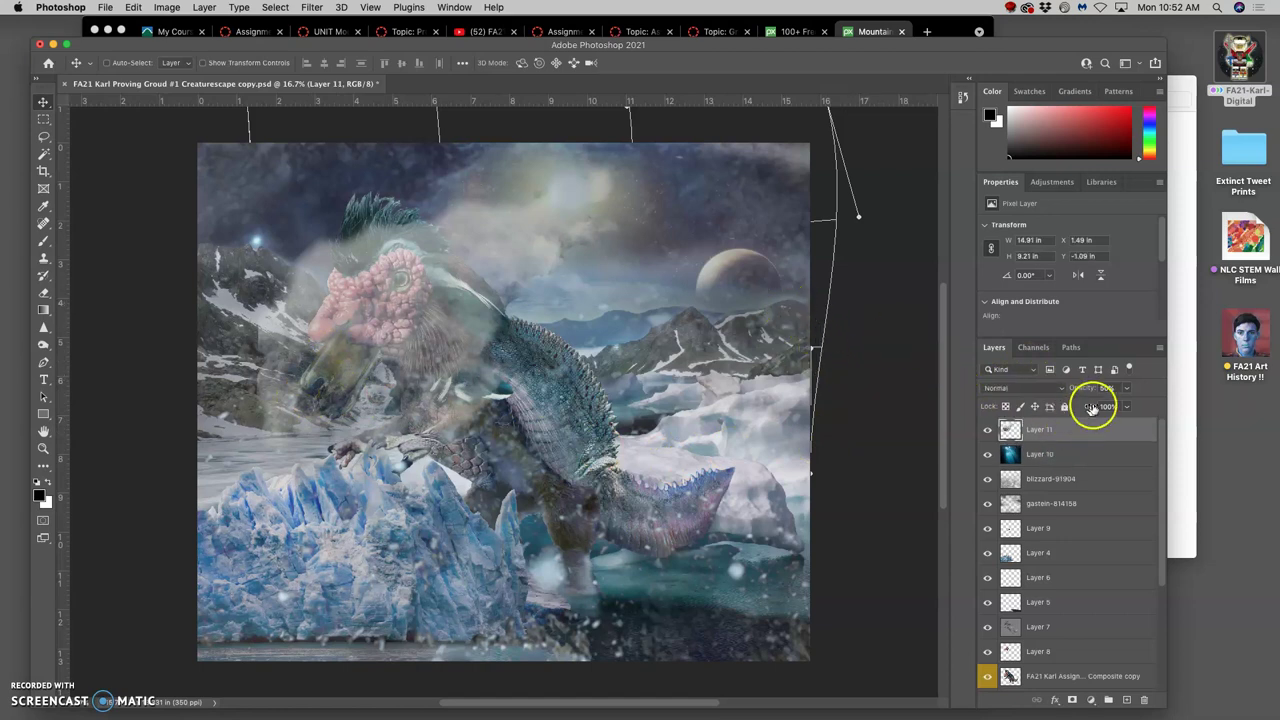
{"action": "left_click", "coordinate": [1127, 388]}
{"action": "left_click_drag", "start_coordinate": [1147, 405], "coordinate": [1180, 404]}
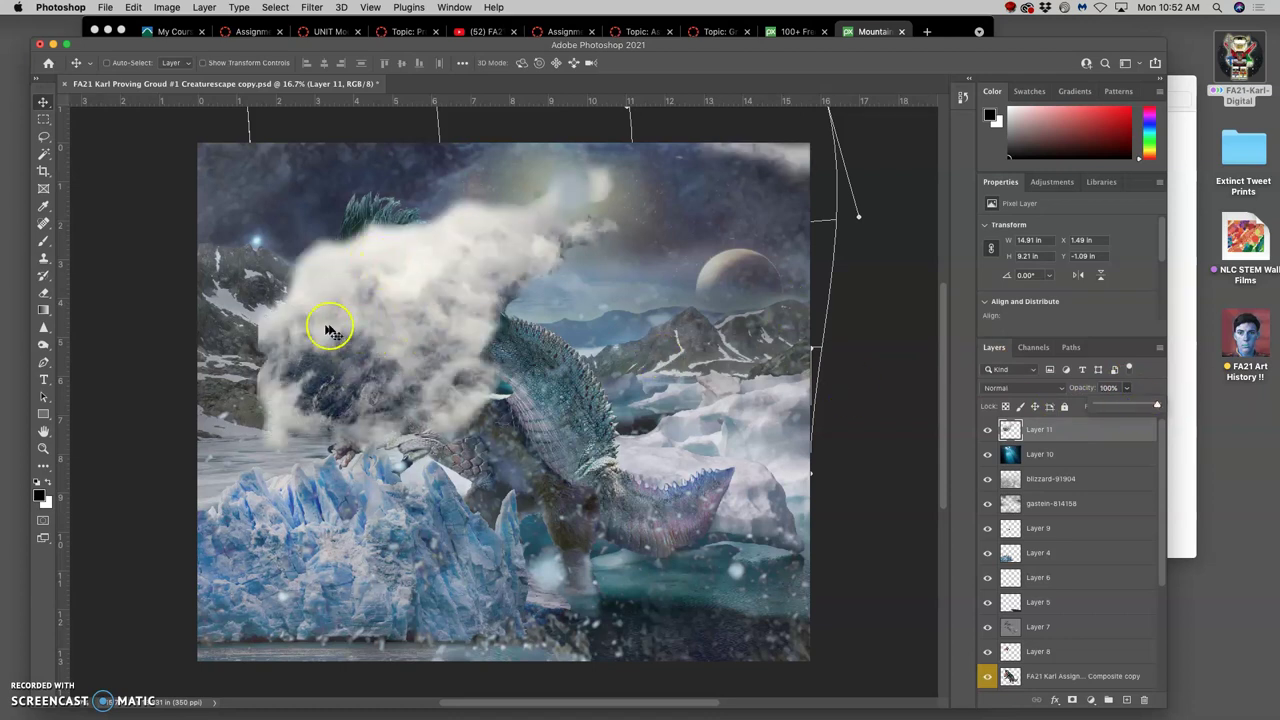
{"action": "left_click", "coordinate": [43, 293]}
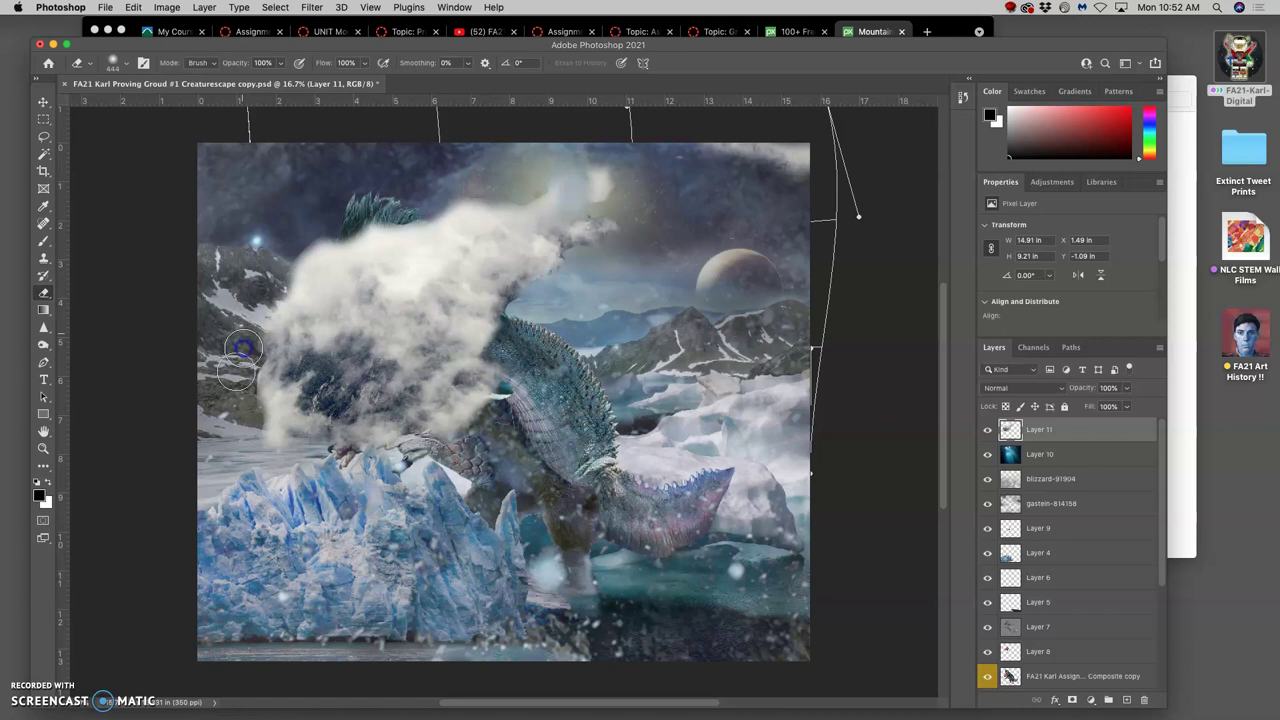
{"action": "left_click_drag", "start_coordinate": [243, 347], "coordinate": [240, 374]}
Step: With the eraser at 58%, clear cloud from the head and spikes, then fade Layer 11 to 64%
{"action": "left_click_drag", "start_coordinate": [240, 388], "coordinate": [242, 390]}
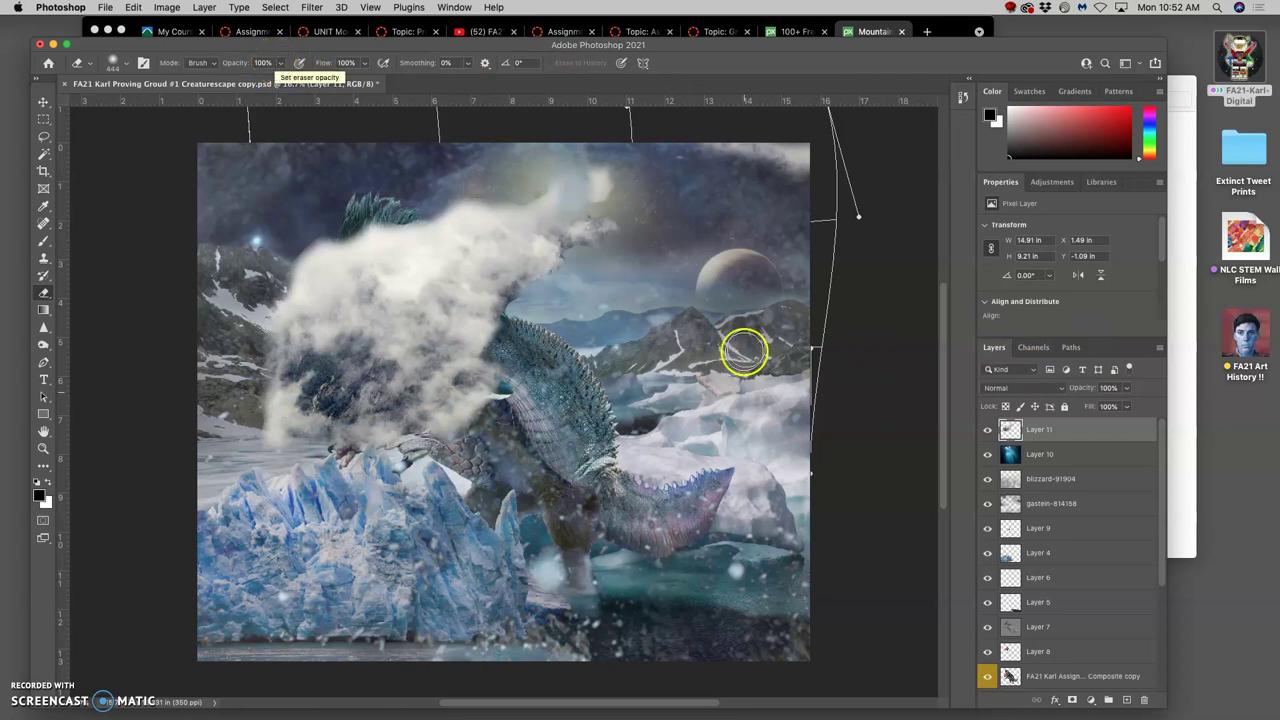
{"action": "left_click", "coordinate": [280, 62]}
{"action": "left_click_drag", "start_coordinate": [269, 80], "coordinate": [257, 80]}
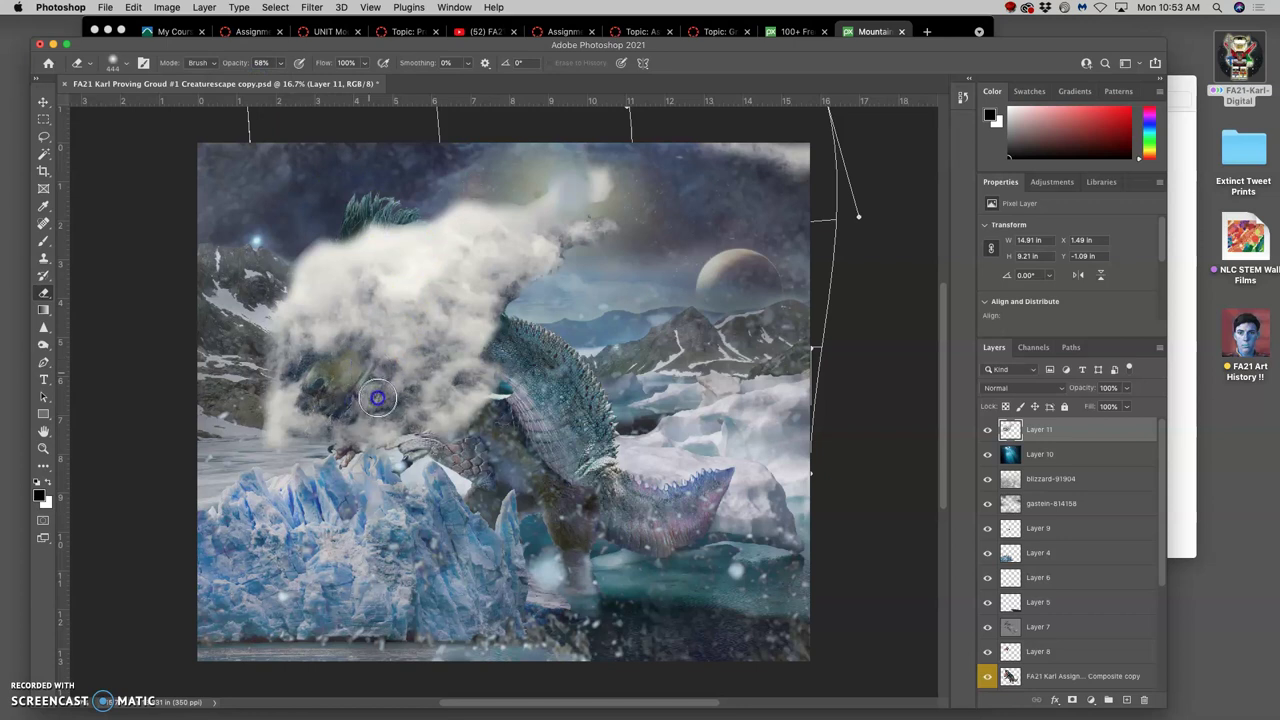
{"action": "mouse_move", "coordinate": [377, 398]}
{"action": "left_mouse_down"}
{"action": "mouse_move", "coordinate": [306, 386]}
{"action": "mouse_move", "coordinate": [311, 366]}
{"action": "mouse_move", "coordinate": [345, 385]}
{"action": "mouse_move", "coordinate": [337, 351]}
{"action": "left_mouse_up"}
{"action": "left_click_drag", "start_coordinate": [503, 354], "coordinate": [510, 292]}
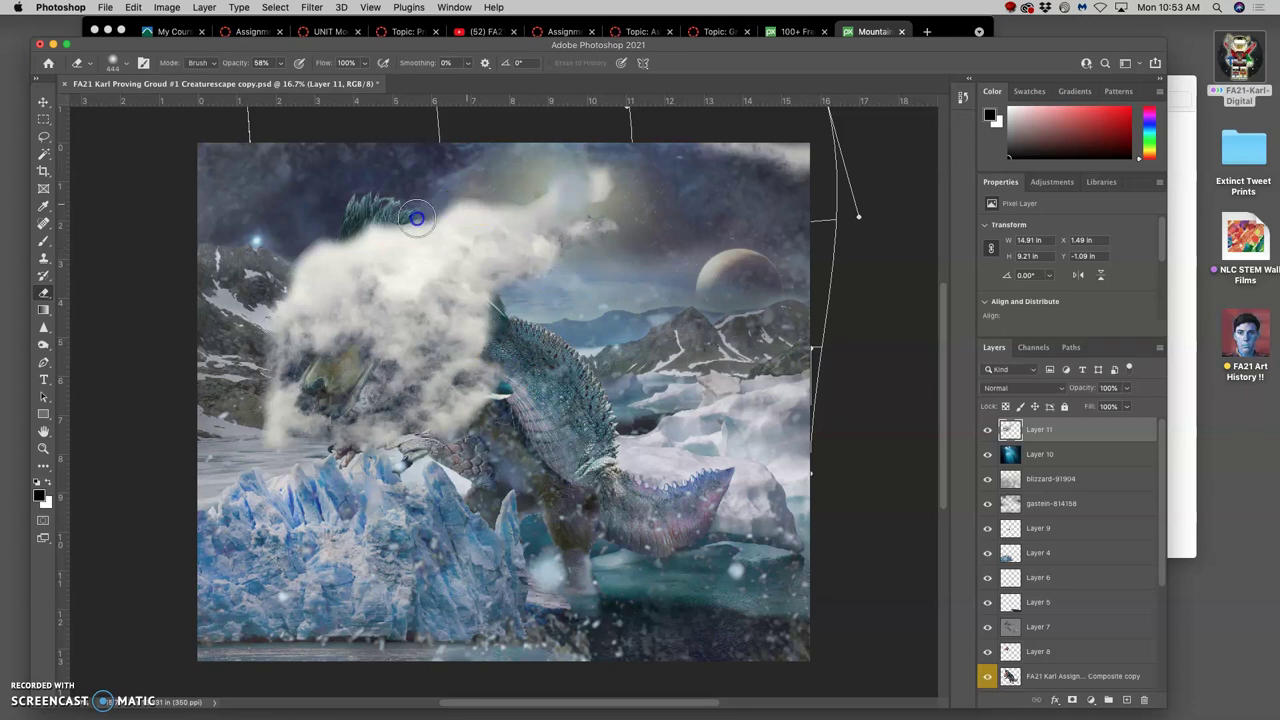
{"action": "mouse_move", "coordinate": [416, 218]}
{"action": "left_mouse_down"}
{"action": "mouse_move", "coordinate": [289, 229]}
{"action": "mouse_move", "coordinate": [343, 206]}
{"action": "mouse_move", "coordinate": [300, 259]}
{"action": "mouse_move", "coordinate": [337, 223]}
{"action": "mouse_move", "coordinate": [306, 271]}
{"action": "mouse_move", "coordinate": [420, 205]}
{"action": "left_mouse_up"}
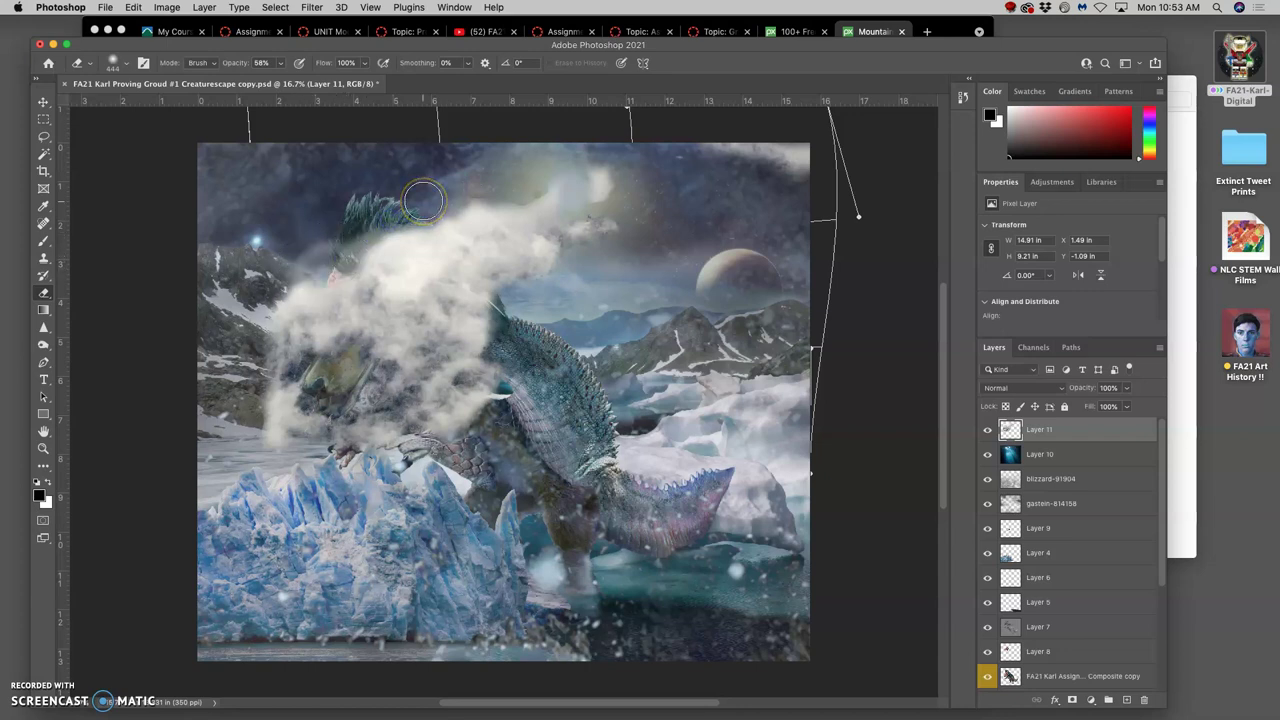
{"action": "left_click", "coordinate": [1126, 388]}
{"action": "left_click_drag", "start_coordinate": [1107, 404], "coordinate": [1106, 406]}
Step: Preview Overlay, then set Layer 11's blend mode to Hard Light
{"action": "left_click", "coordinate": [1032, 386]}
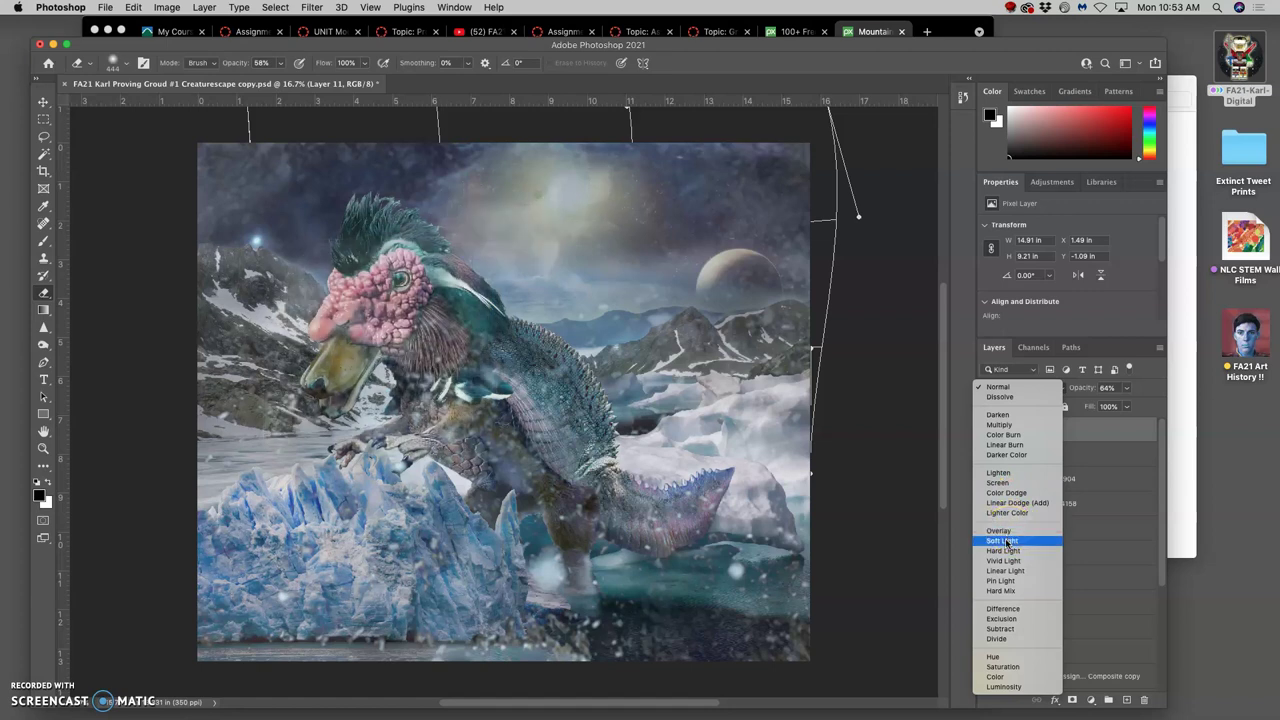
{"action": "left_click", "coordinate": [1000, 531]}
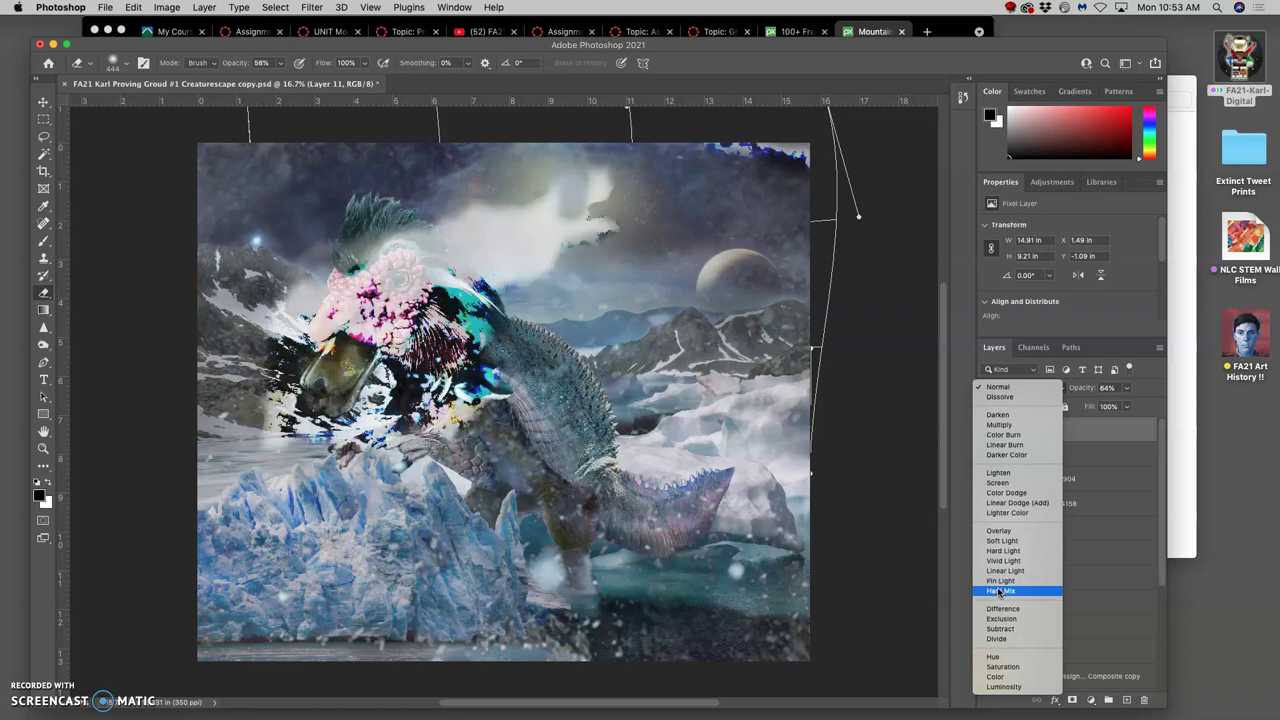
{"action": "left_click", "coordinate": [1003, 551]}
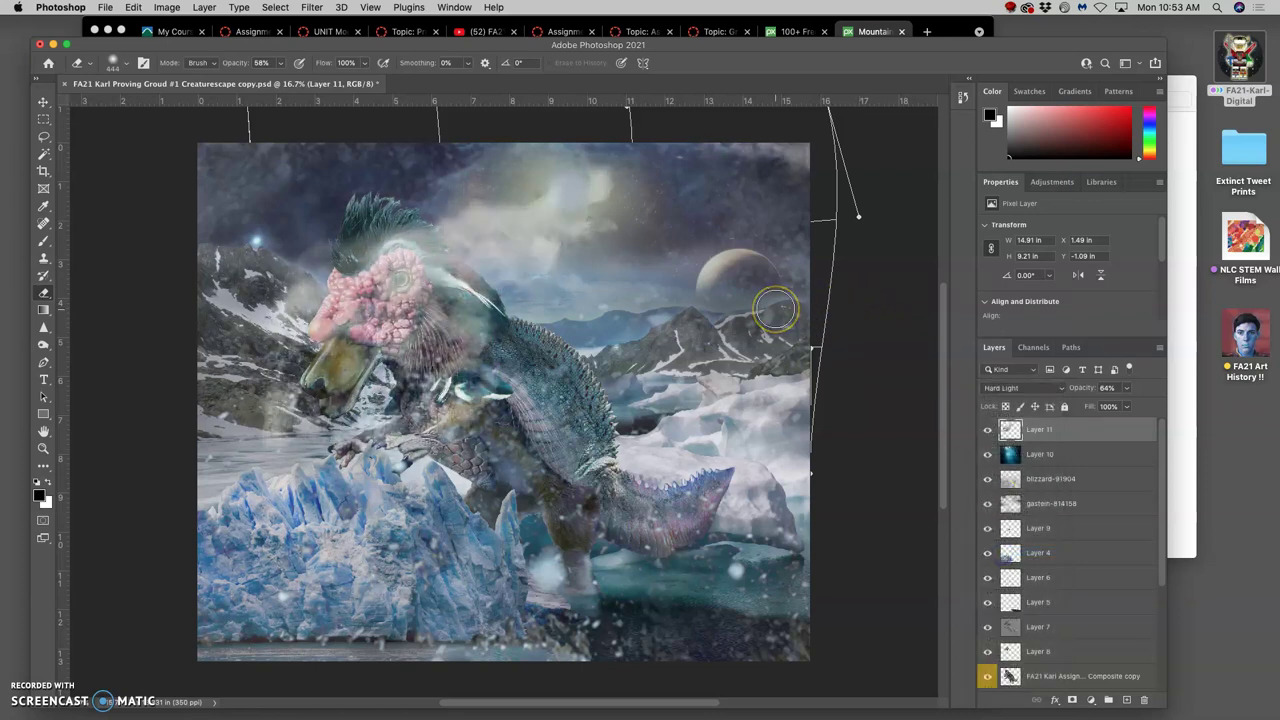
Step: Toggle Layer 11's visibility to compare the scene with and without the fog
{"action": "left_click", "coordinate": [43, 135]}
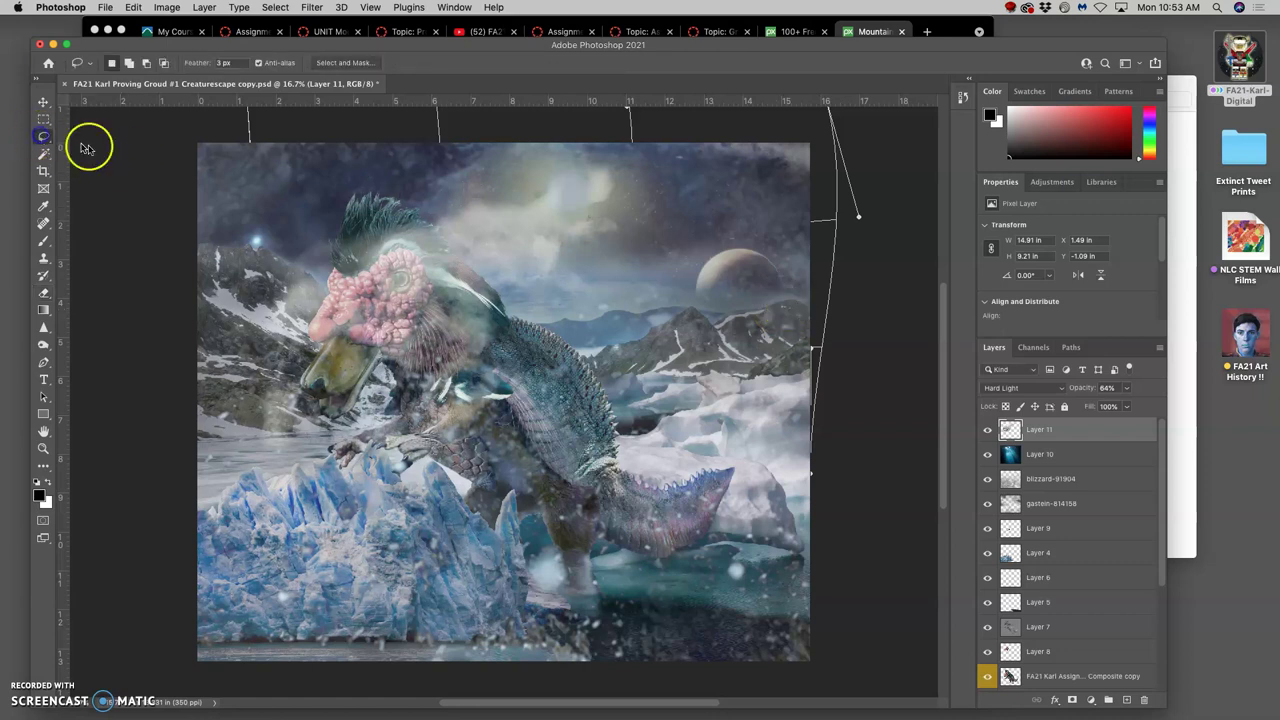
{"action": "scroll", "coordinate": [830, 380], "scroll_direction": "down", "scroll_amount": 2}
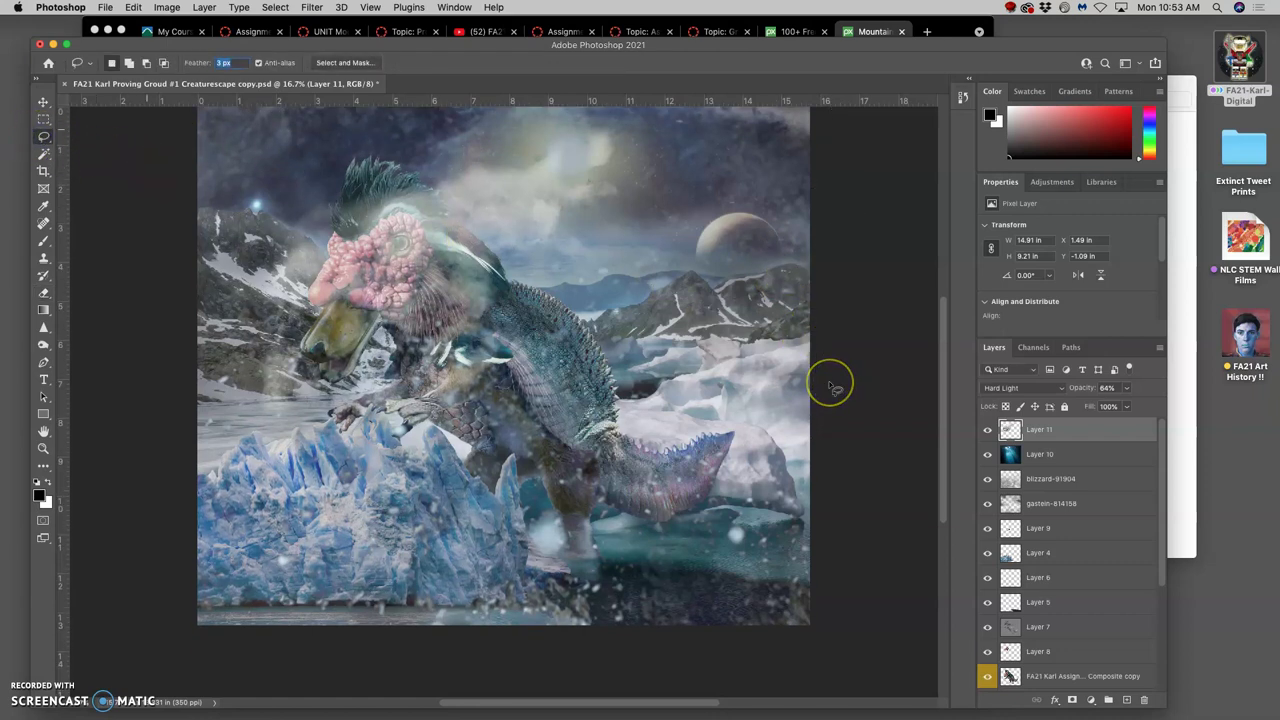
{"action": "scroll", "coordinate": [830, 385], "scroll_direction": "down", "scroll_amount": 10}
{"action": "scroll", "coordinate": [830, 385], "scroll_direction": "up", "scroll_amount": 20}
{"action": "scroll", "coordinate": [830, 385], "scroll_direction": "down", "scroll_amount": 10}
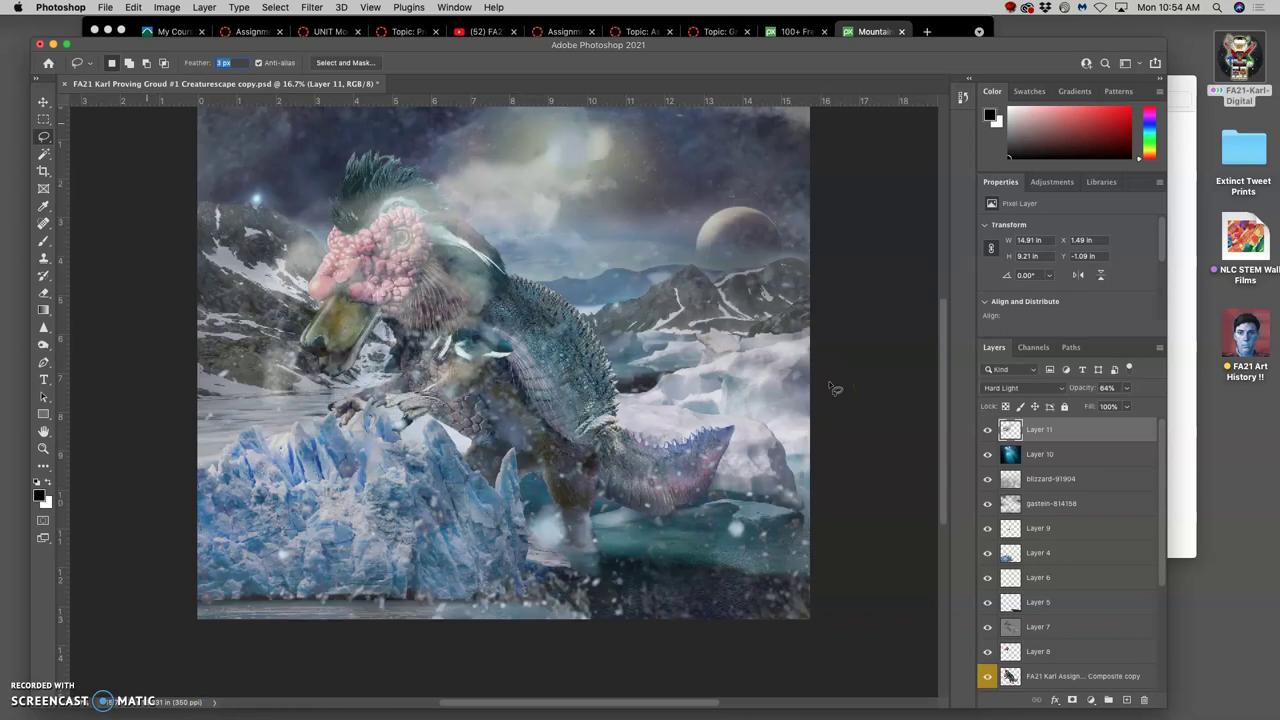
{"action": "scroll", "coordinate": [831, 386], "scroll_direction": "up", "scroll_amount": 3}
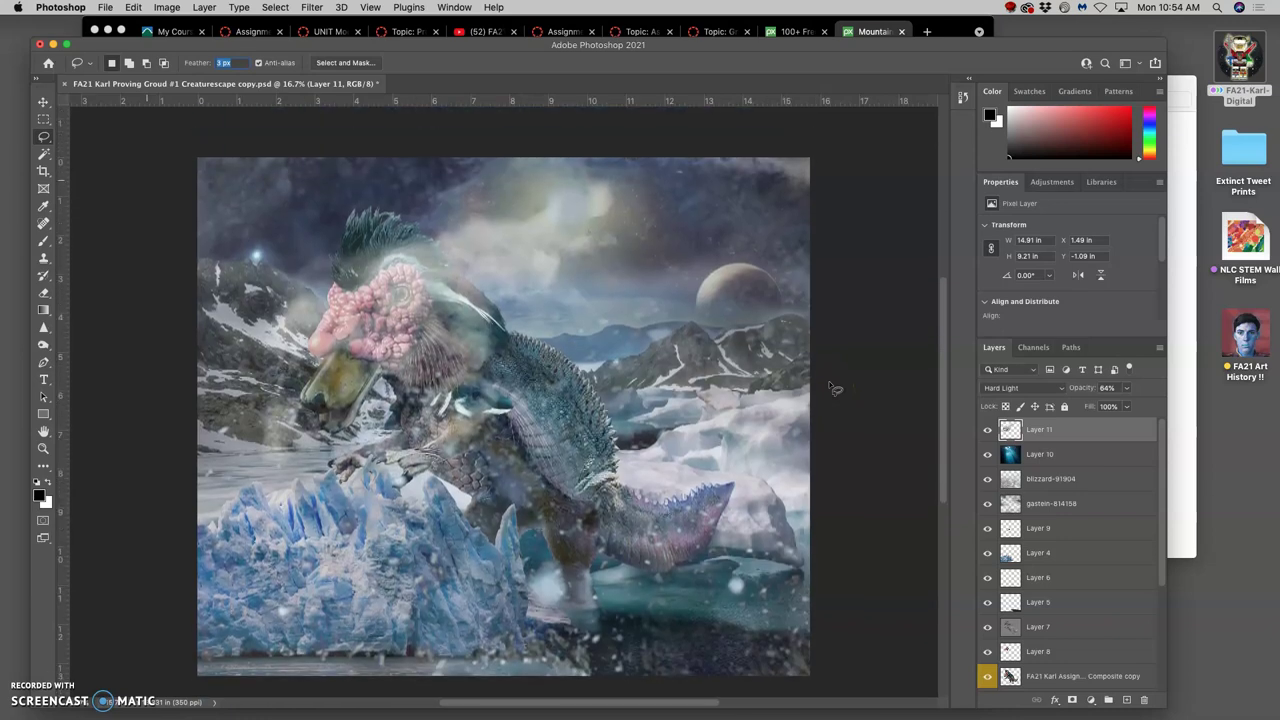
{"action": "left_click", "coordinate": [987, 431]}
{"action": "left_click", "coordinate": [987, 431]}
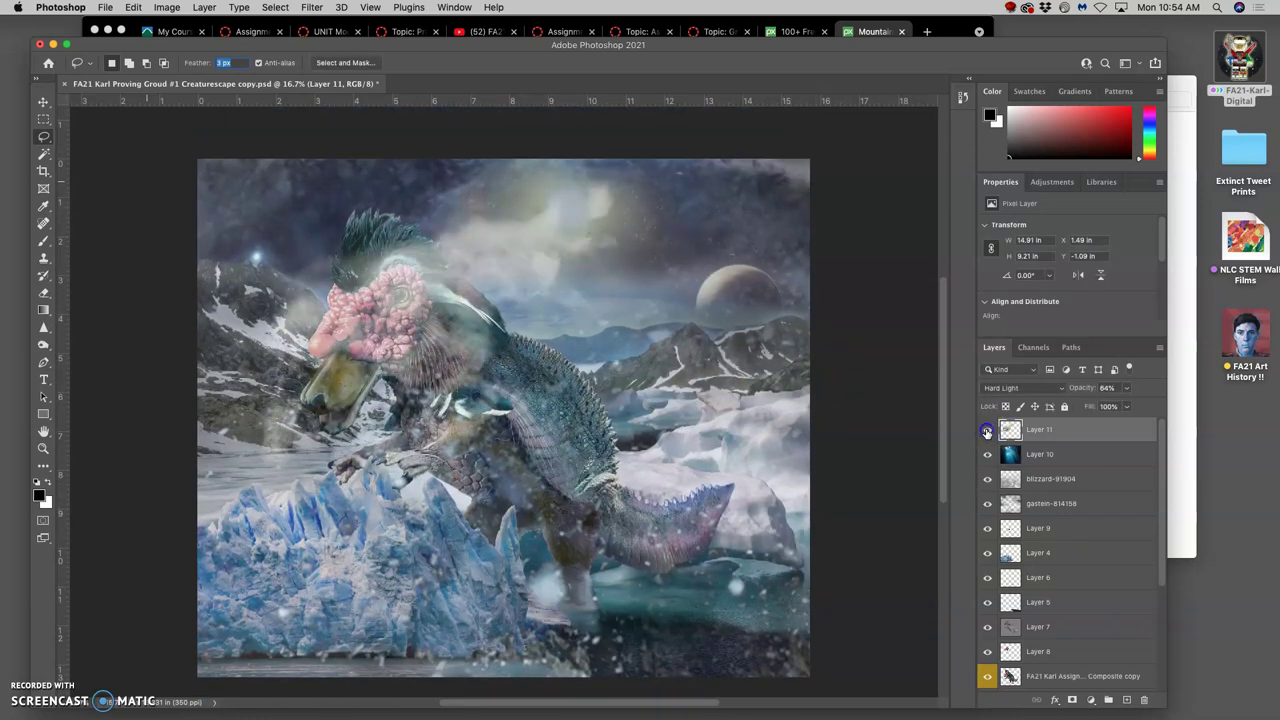
{"action": "left_click", "coordinate": [987, 431]}
{"action": "left_click", "coordinate": [987, 431]}
Step: Erase more cloud from the upper sky and around the head, then compare again
{"action": "left_click", "coordinate": [43, 292]}
{"action": "left_click", "coordinate": [620, 188]}
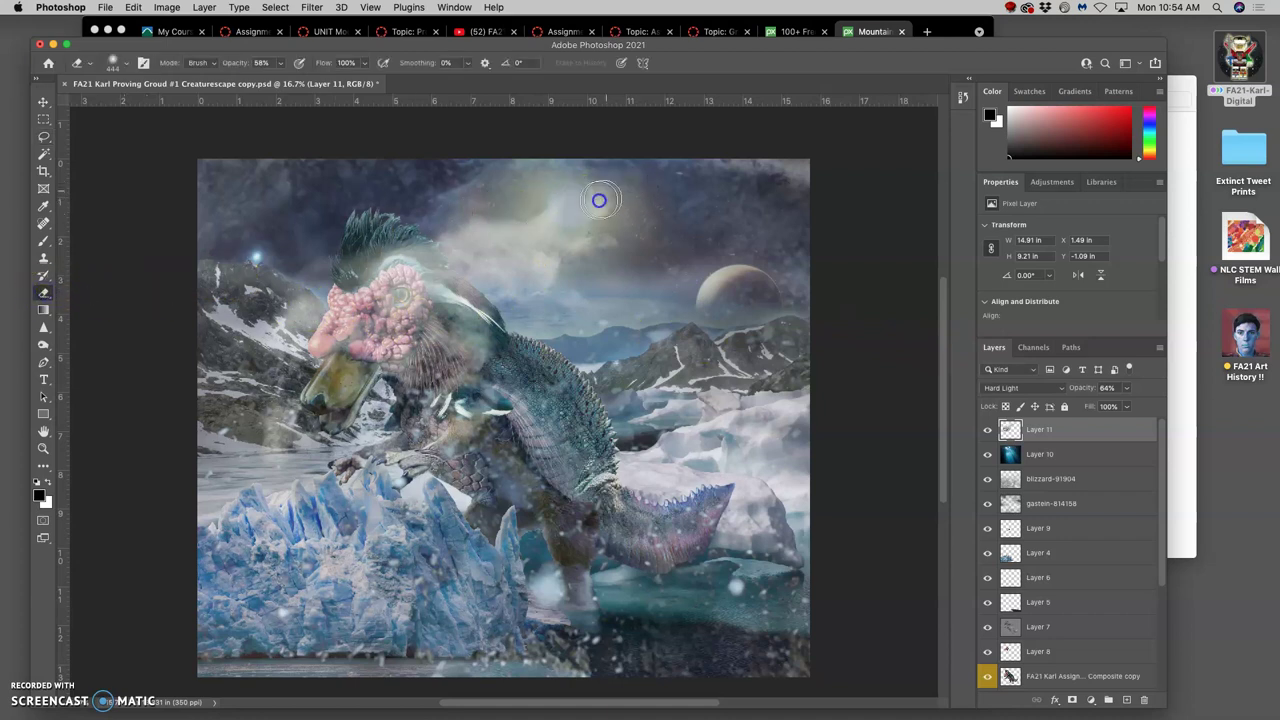
{"action": "mouse_move", "coordinate": [595, 201]}
{"action": "left_mouse_down"}
{"action": "mouse_move", "coordinate": [541, 227]}
{"action": "mouse_move", "coordinate": [587, 205]}
{"action": "mouse_move", "coordinate": [584, 220]}
{"action": "mouse_move", "coordinate": [607, 219]}
{"action": "mouse_move", "coordinate": [612, 259]}
{"action": "mouse_move", "coordinate": [581, 273]}
{"action": "mouse_move", "coordinate": [443, 247]}
{"action": "mouse_move", "coordinate": [446, 222]}
{"action": "mouse_move", "coordinate": [500, 209]}
{"action": "left_mouse_up"}
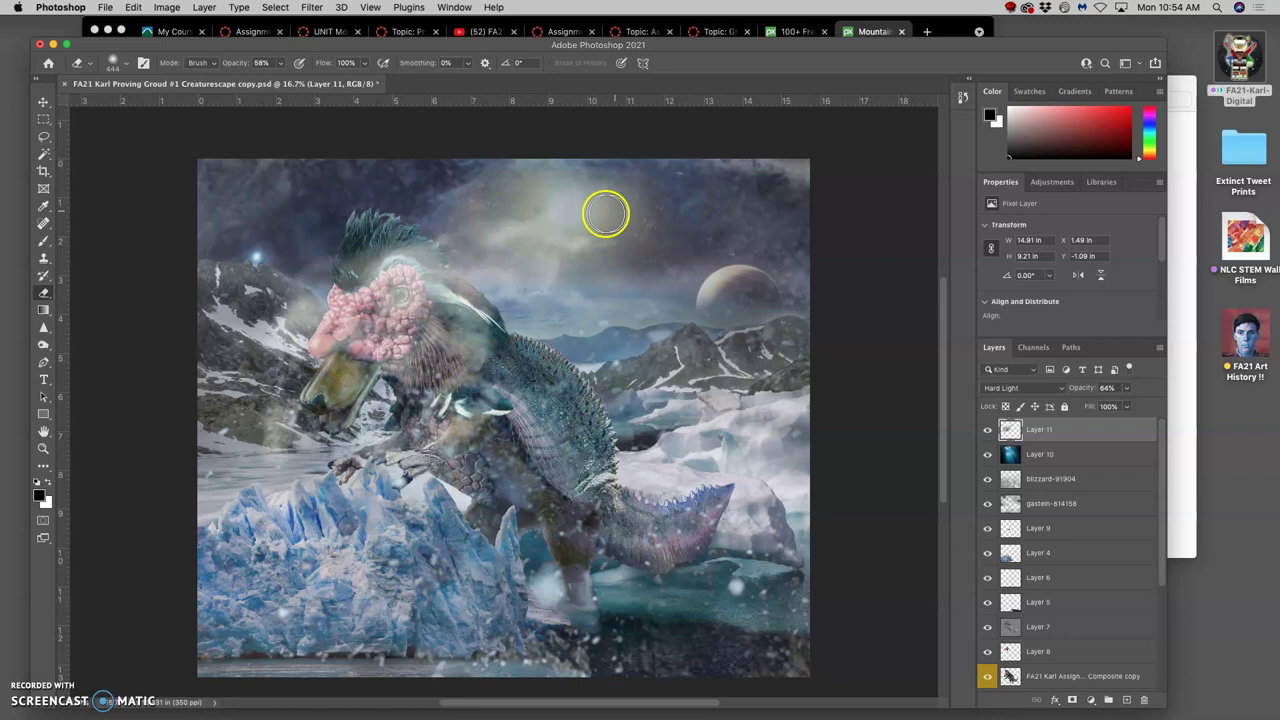
{"action": "mouse_move", "coordinate": [418, 297]}
{"action": "left_mouse_down"}
{"action": "mouse_move", "coordinate": [365, 308]}
{"action": "mouse_move", "coordinate": [429, 281]}
{"action": "mouse_move", "coordinate": [356, 335]}
{"action": "mouse_move", "coordinate": [342, 334]}
{"action": "mouse_move", "coordinate": [347, 311]}
{"action": "mouse_move", "coordinate": [291, 296]}
{"action": "mouse_move", "coordinate": [298, 286]}
{"action": "mouse_move", "coordinate": [276, 318]}
{"action": "mouse_move", "coordinate": [290, 301]}
{"action": "mouse_move", "coordinate": [438, 336]}
{"action": "mouse_move", "coordinate": [487, 364]}
{"action": "mouse_move", "coordinate": [447, 386]}
{"action": "mouse_move", "coordinate": [414, 375]}
{"action": "mouse_move", "coordinate": [401, 337]}
{"action": "mouse_move", "coordinate": [414, 347]}
{"action": "mouse_move", "coordinate": [372, 410]}
{"action": "left_mouse_up"}
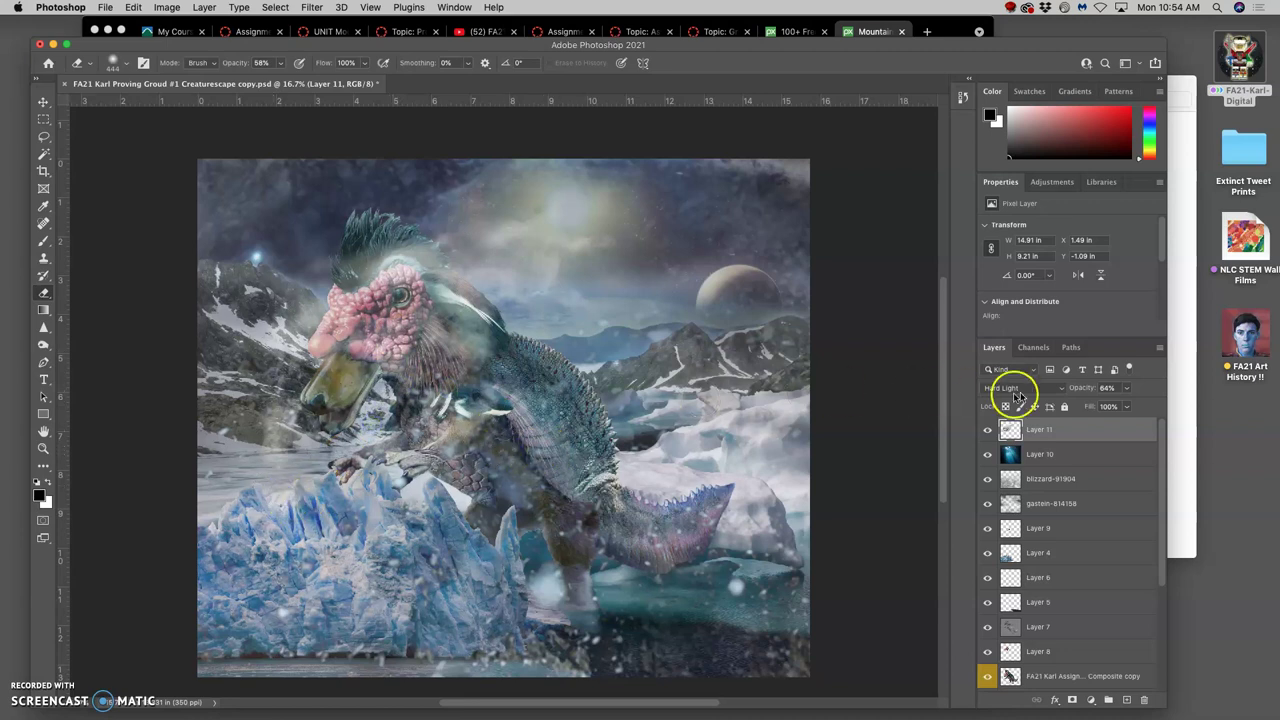
{"action": "left_click", "coordinate": [987, 429]}
{"action": "left_click", "coordinate": [988, 429]}
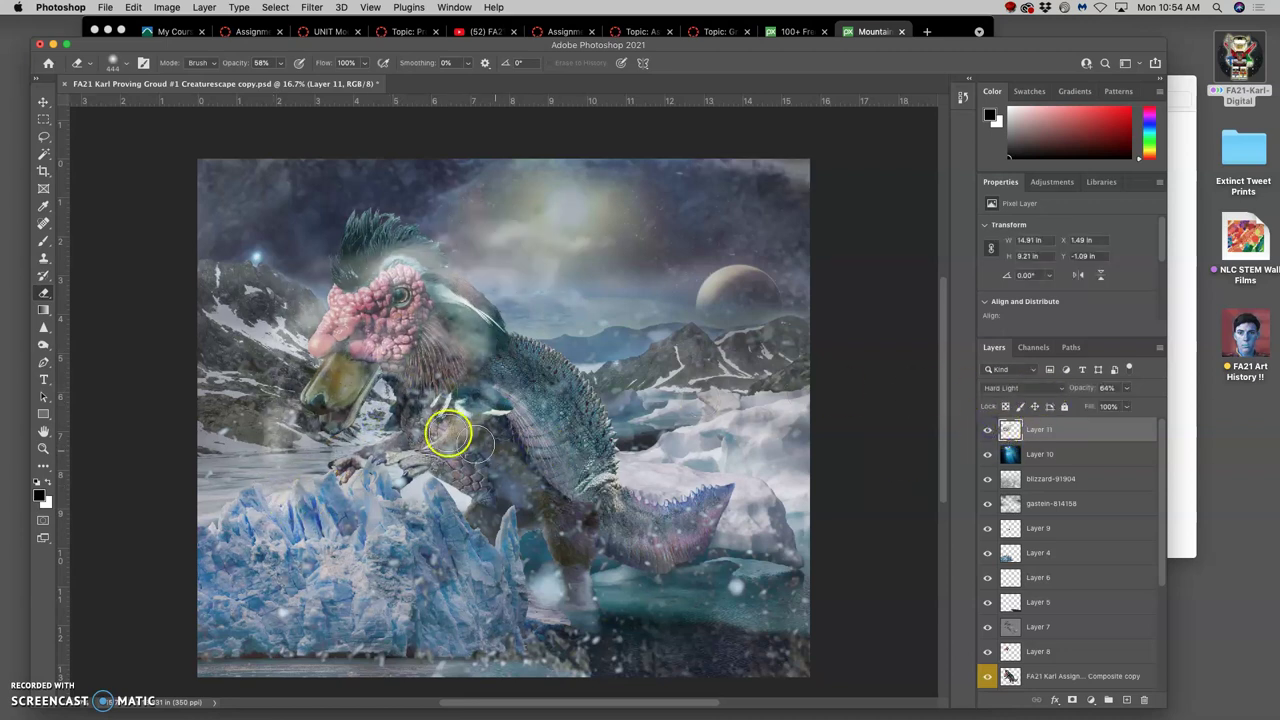
Step: Lasso the fog around the beak and claw and copy it to a new Layer 12
{"action": "left_click", "coordinate": [43, 136]}
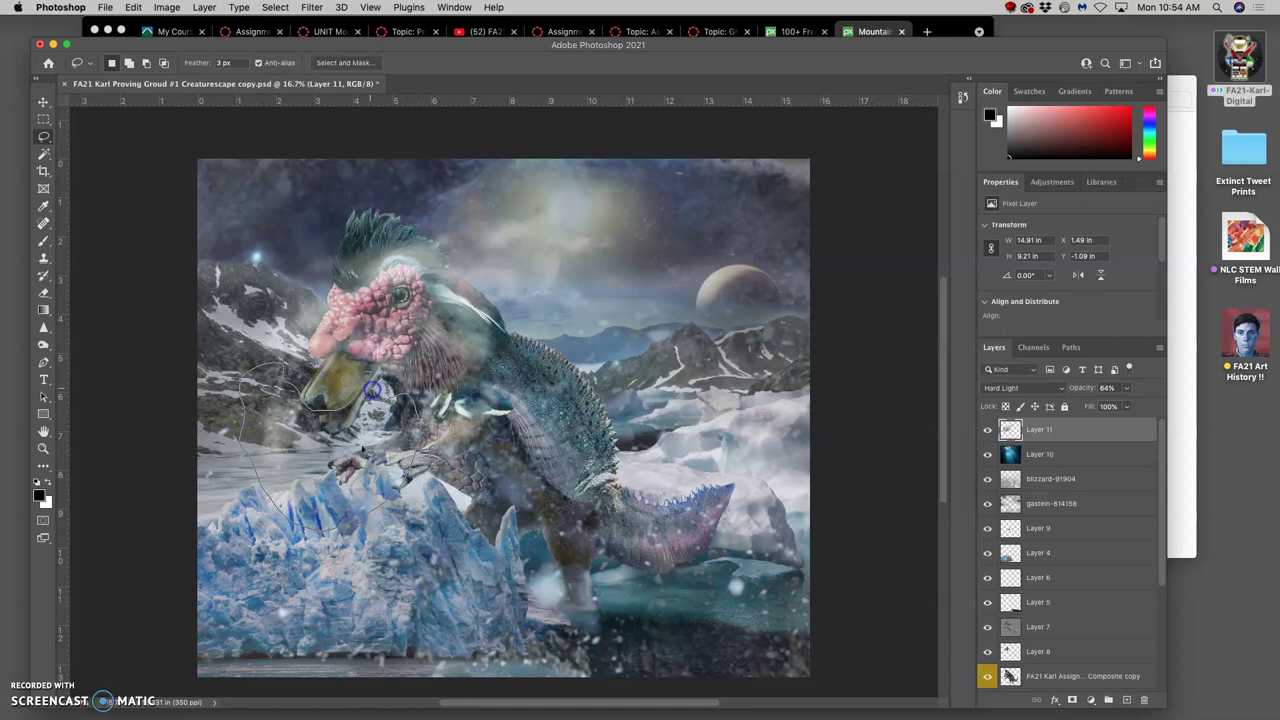
{"action": "left_click_drag", "start_coordinate": [381, 443], "coordinate": [383, 445]}
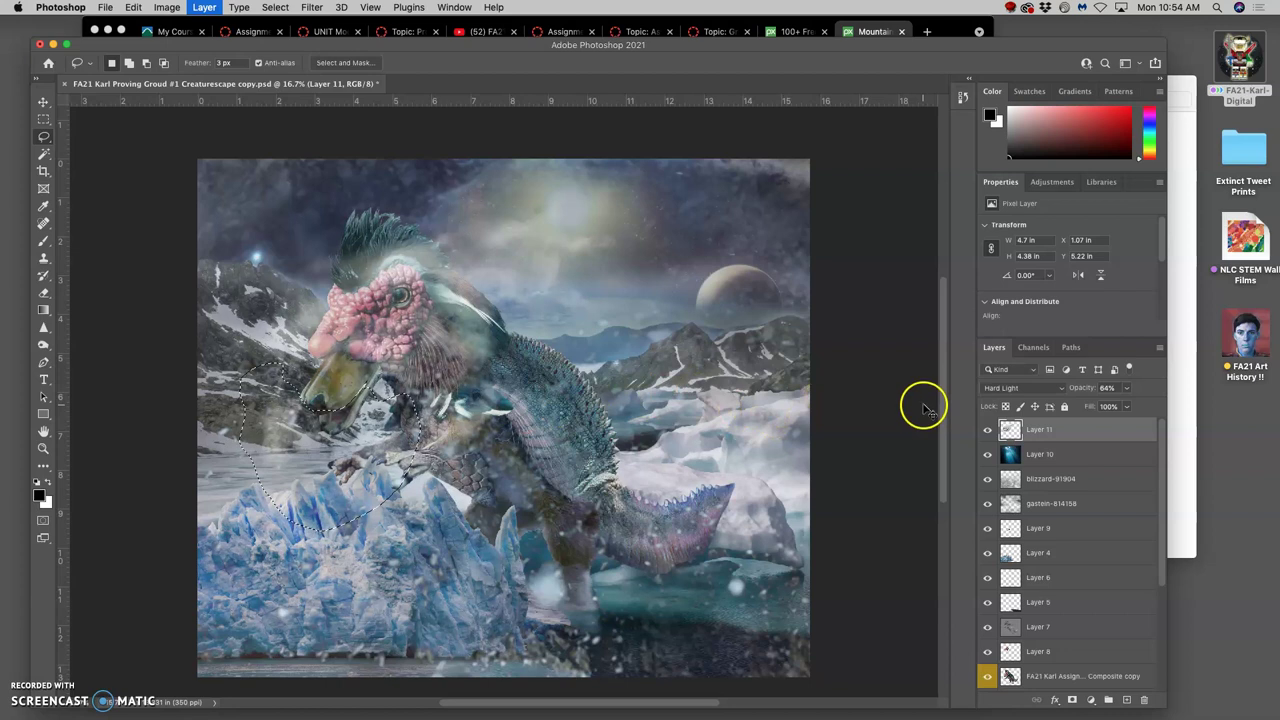
{"action": "key", "text": "super+j"}
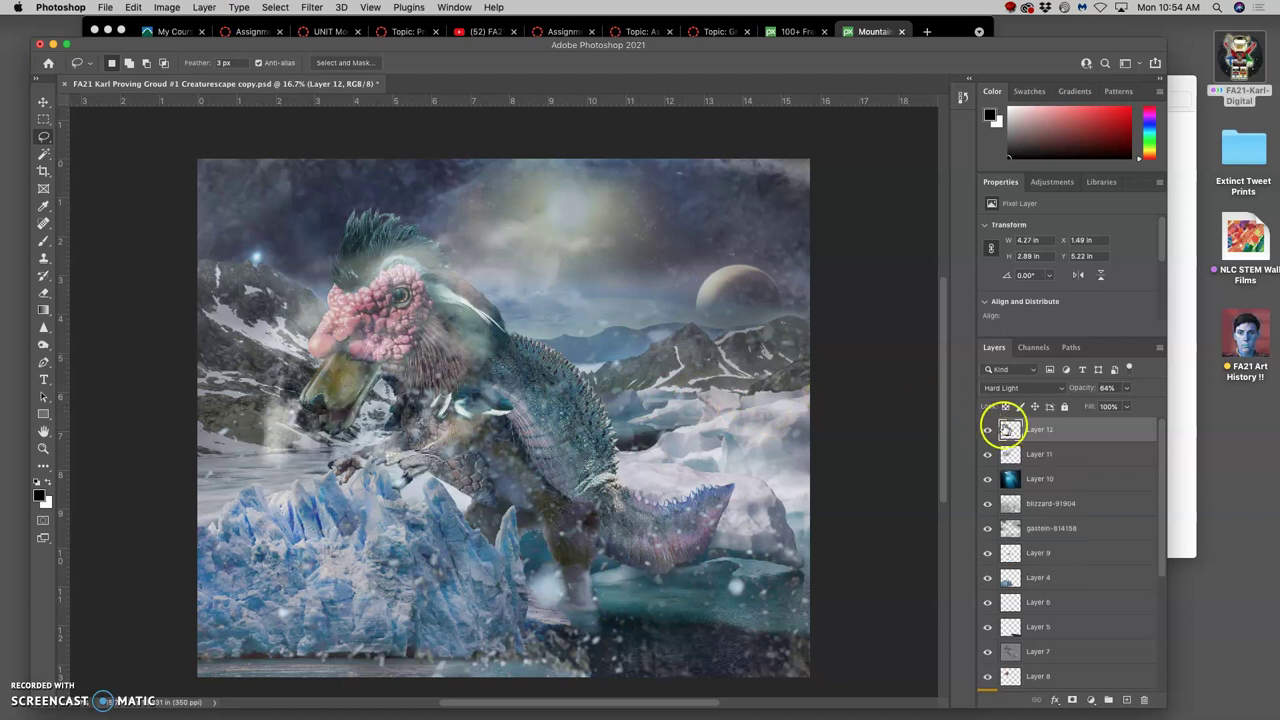
Step: Set Layer 12 to Normal blending at 52% opacity
{"action": "left_click", "coordinate": [1020, 388]}
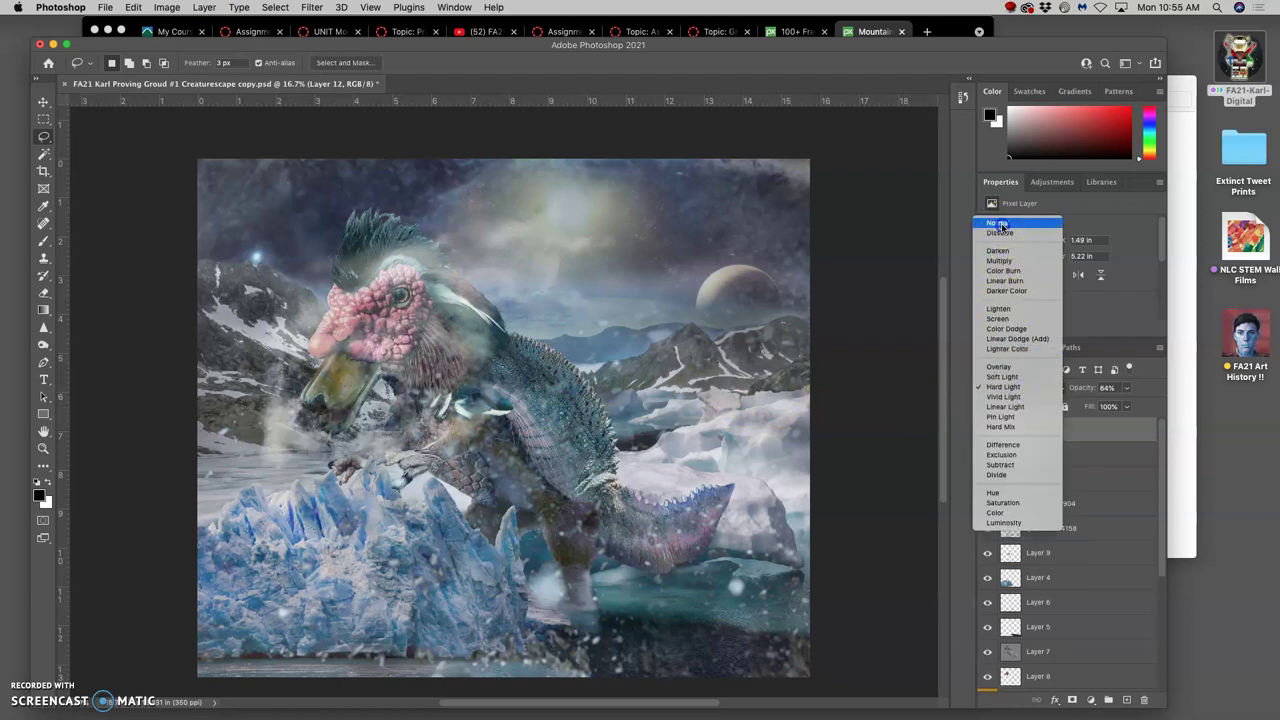
{"action": "left_click", "coordinate": [998, 222]}
{"action": "left_click", "coordinate": [1126, 388]}
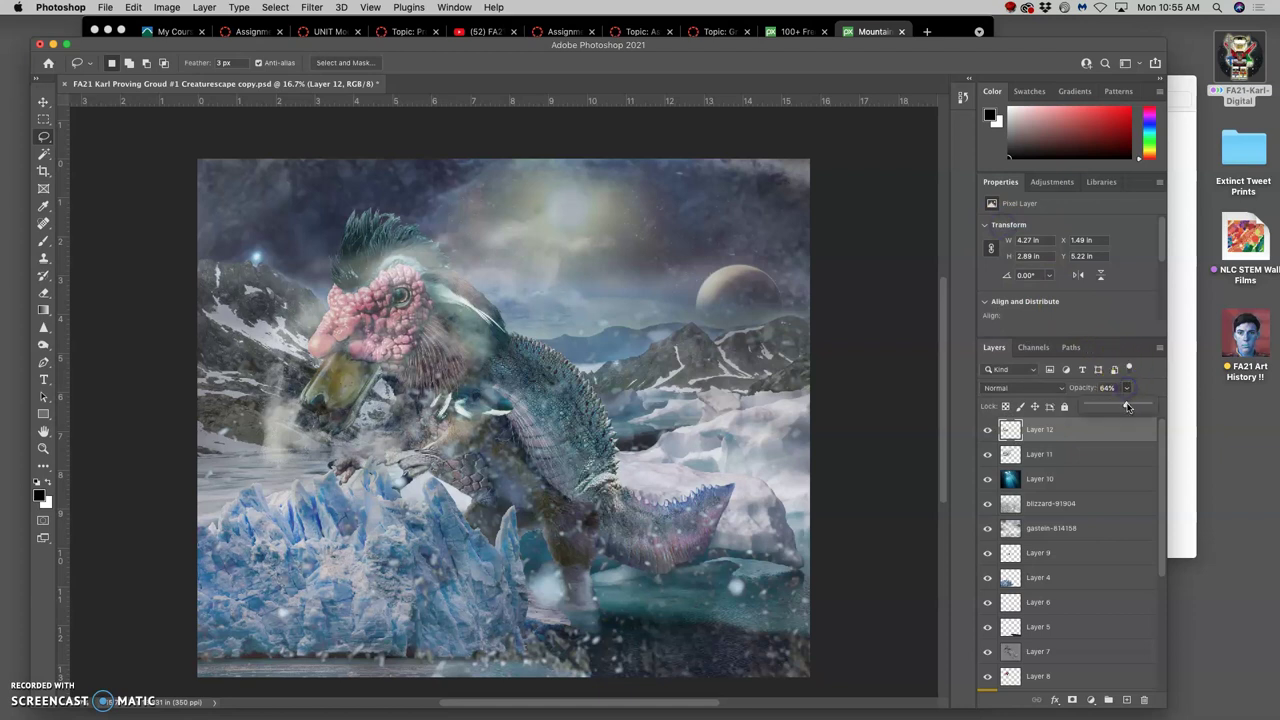
{"action": "mouse_move", "coordinate": [1127, 406]}
{"action": "left_mouse_down"}
{"action": "mouse_move", "coordinate": [1142, 406]}
{"action": "mouse_move", "coordinate": [1129, 410]}
{"action": "left_mouse_up"}
Step: Warp Layer 12's breath cloud toward the beak, bending its lower left down, and commit
{"action": "key", "text": "super+t"}
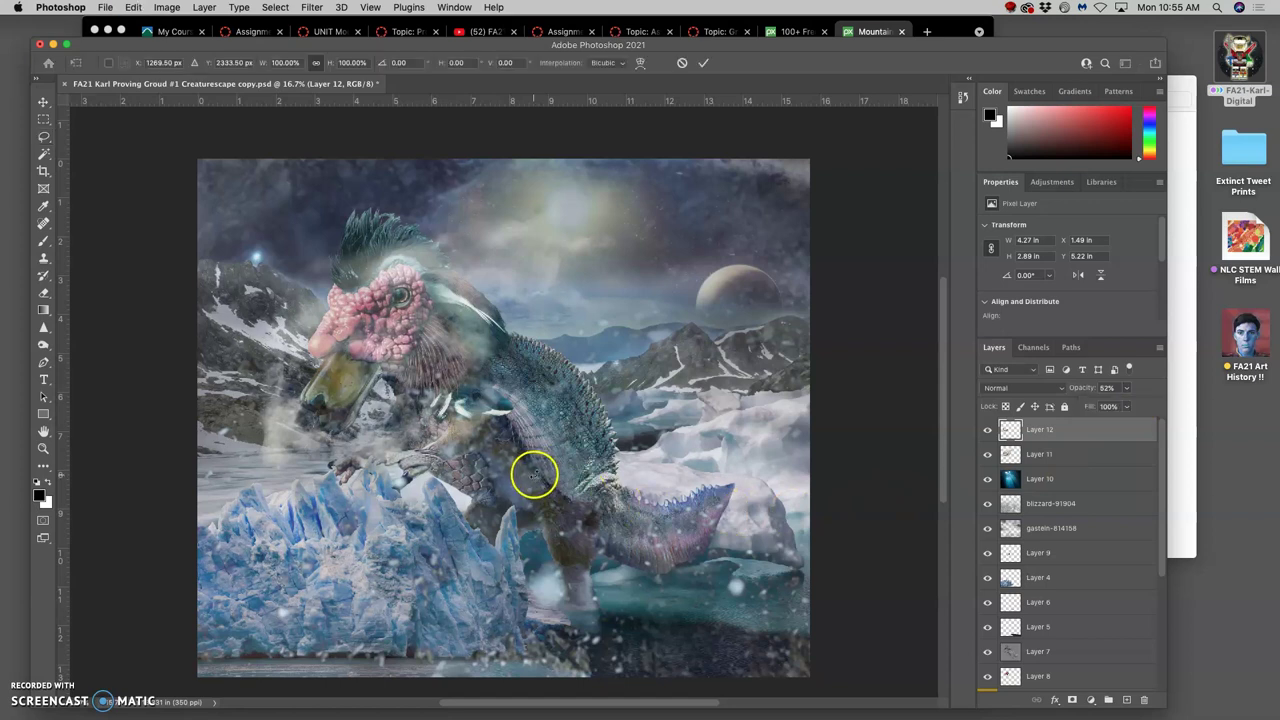
{"action": "right_click", "coordinate": [339, 431]}
{"action": "left_click", "coordinate": [361, 521]}
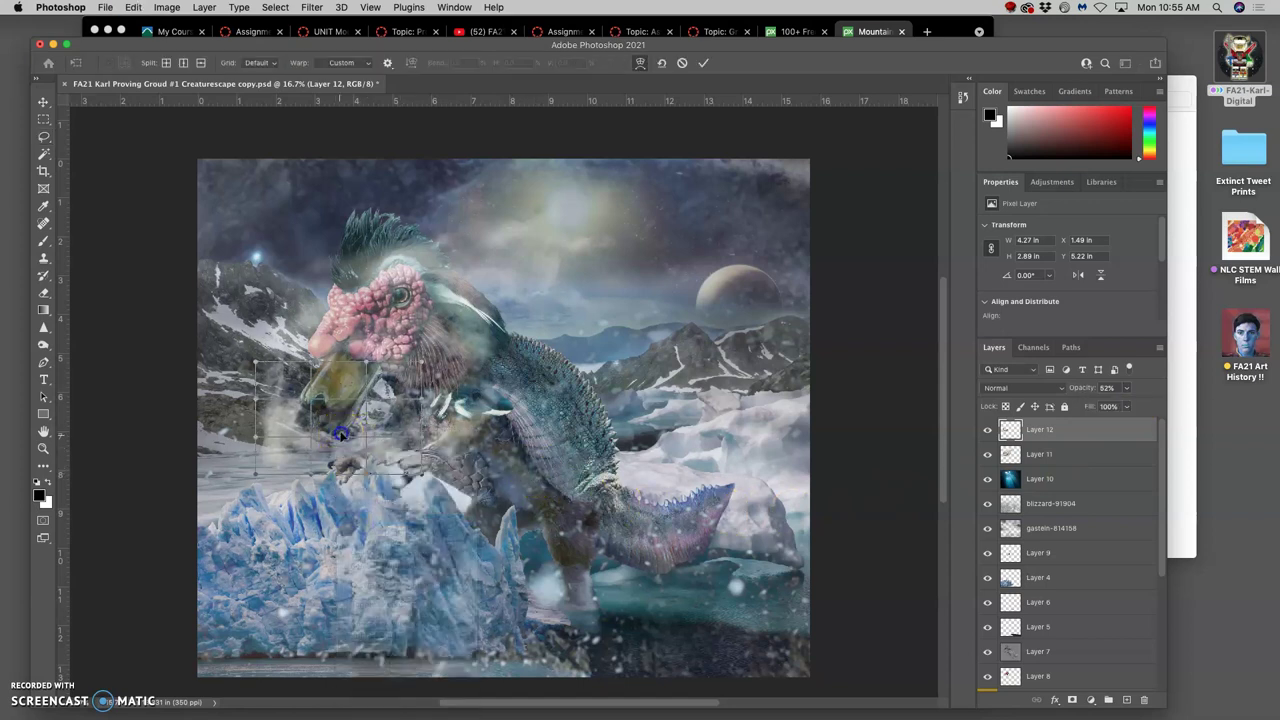
{"action": "left_click_drag", "start_coordinate": [346, 420], "coordinate": [298, 406]}
{"action": "mouse_move", "coordinate": [292, 460]}
{"action": "left_mouse_down"}
{"action": "mouse_move", "coordinate": [271, 471]}
{"action": "mouse_move", "coordinate": [286, 478]}
{"action": "left_mouse_up"}
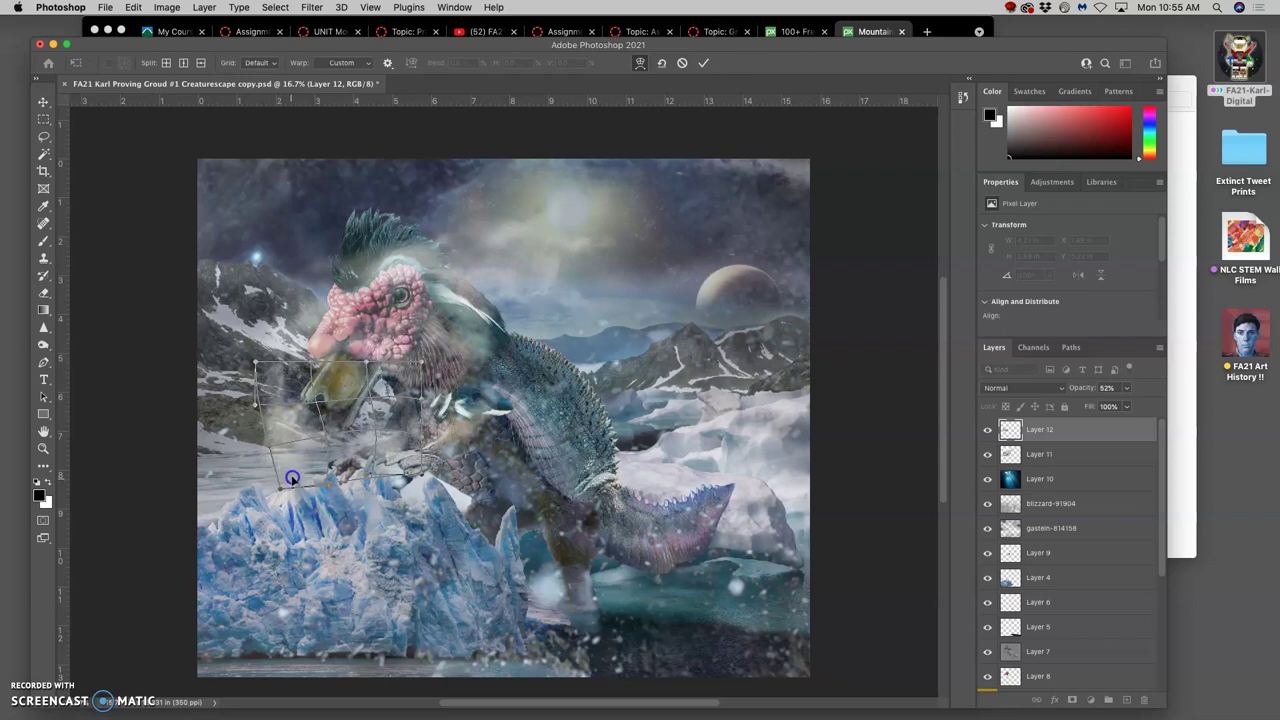
{"action": "left_click_drag", "start_coordinate": [378, 452], "coordinate": [397, 385]}
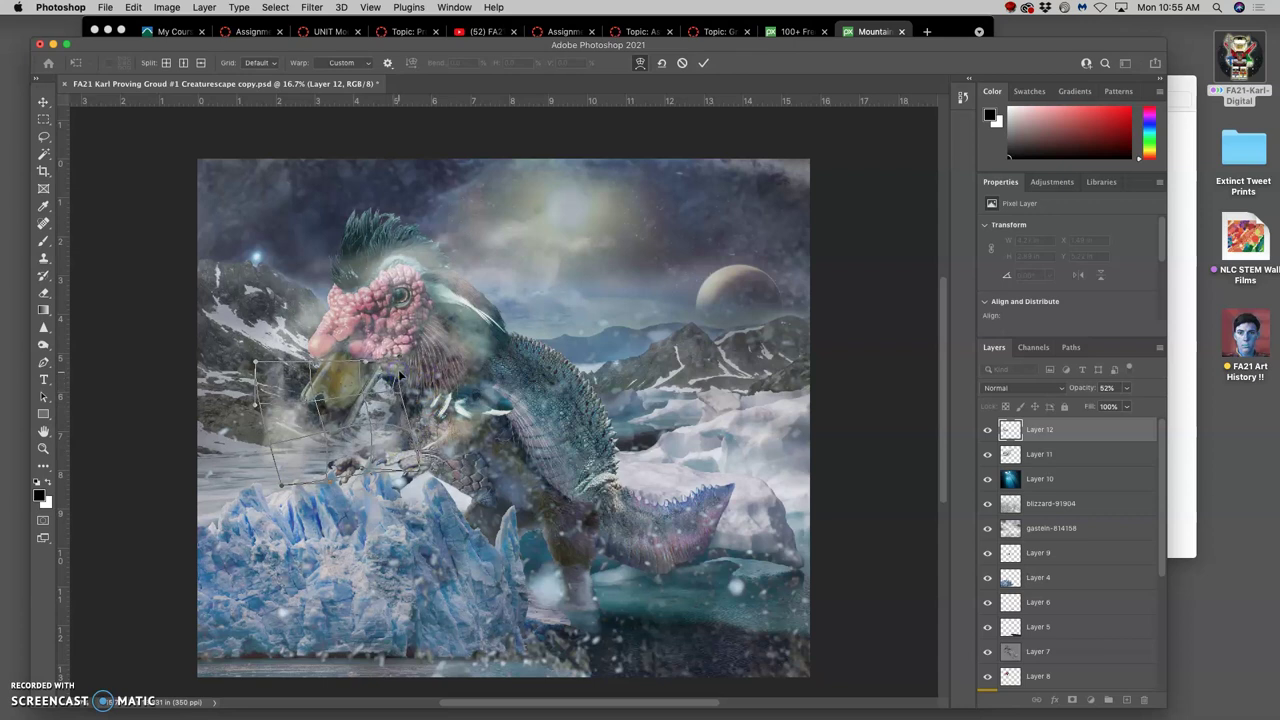
{"action": "key", "text": "Return"}
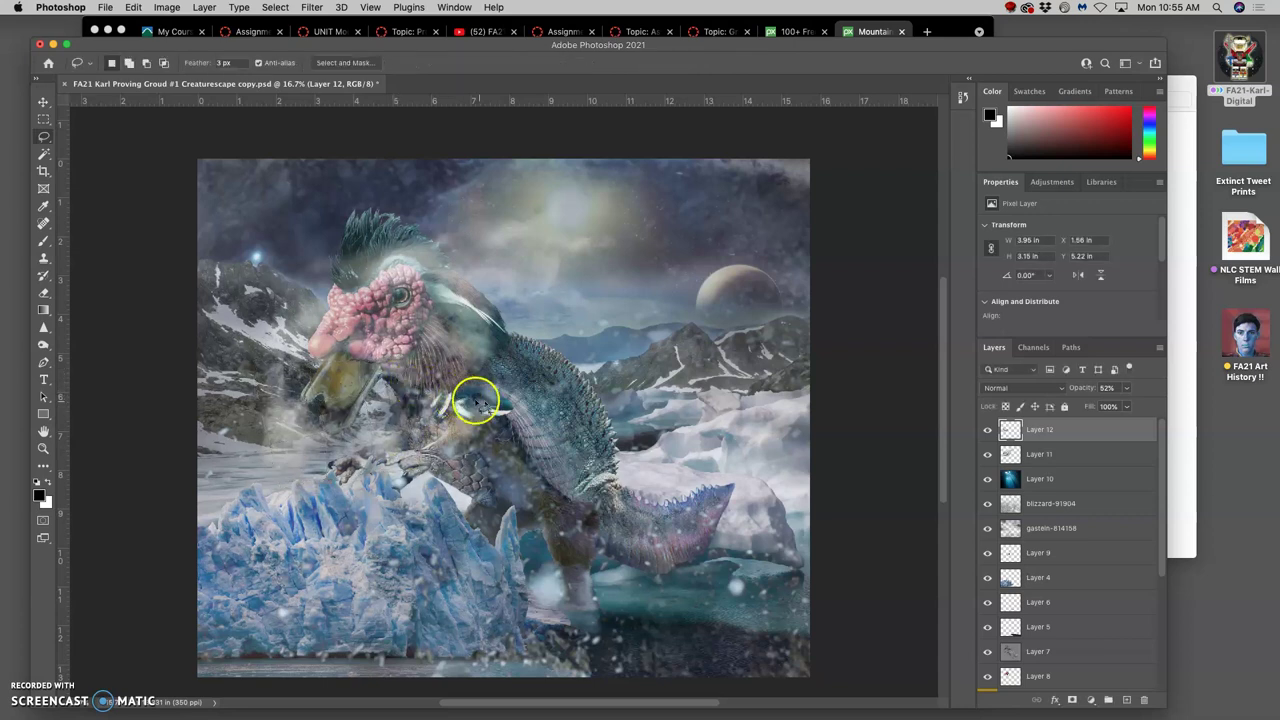
Step: Set Layer 12's breath cloud to 47% opacity and Lighten blend mode
{"action": "left_click", "coordinate": [1127, 388]}
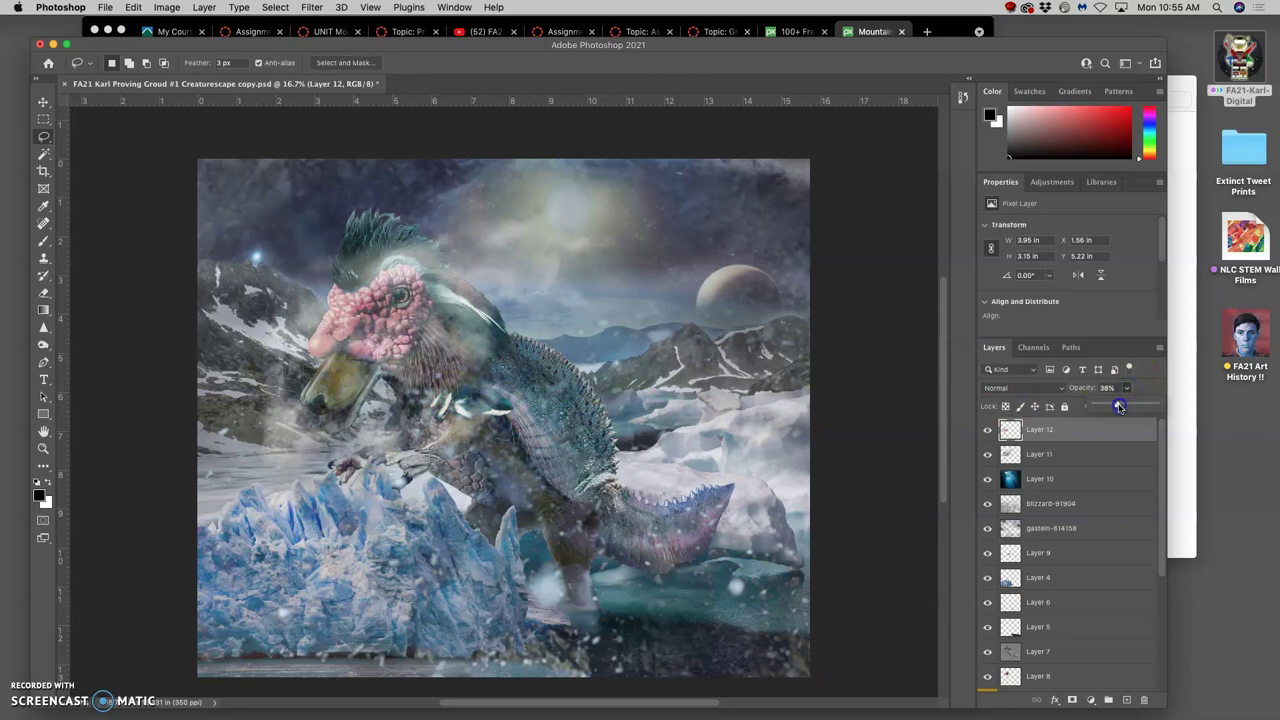
{"action": "left_click", "coordinate": [1032, 389]}
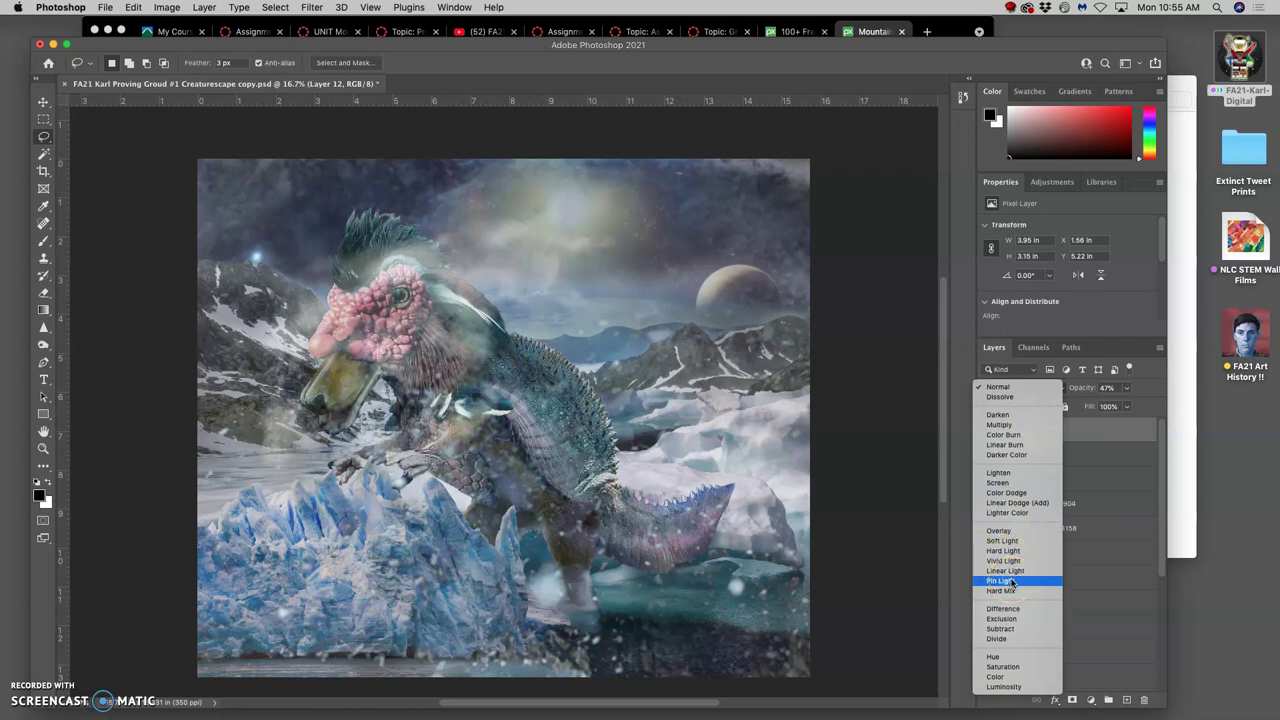
{"action": "left_click", "coordinate": [999, 480]}
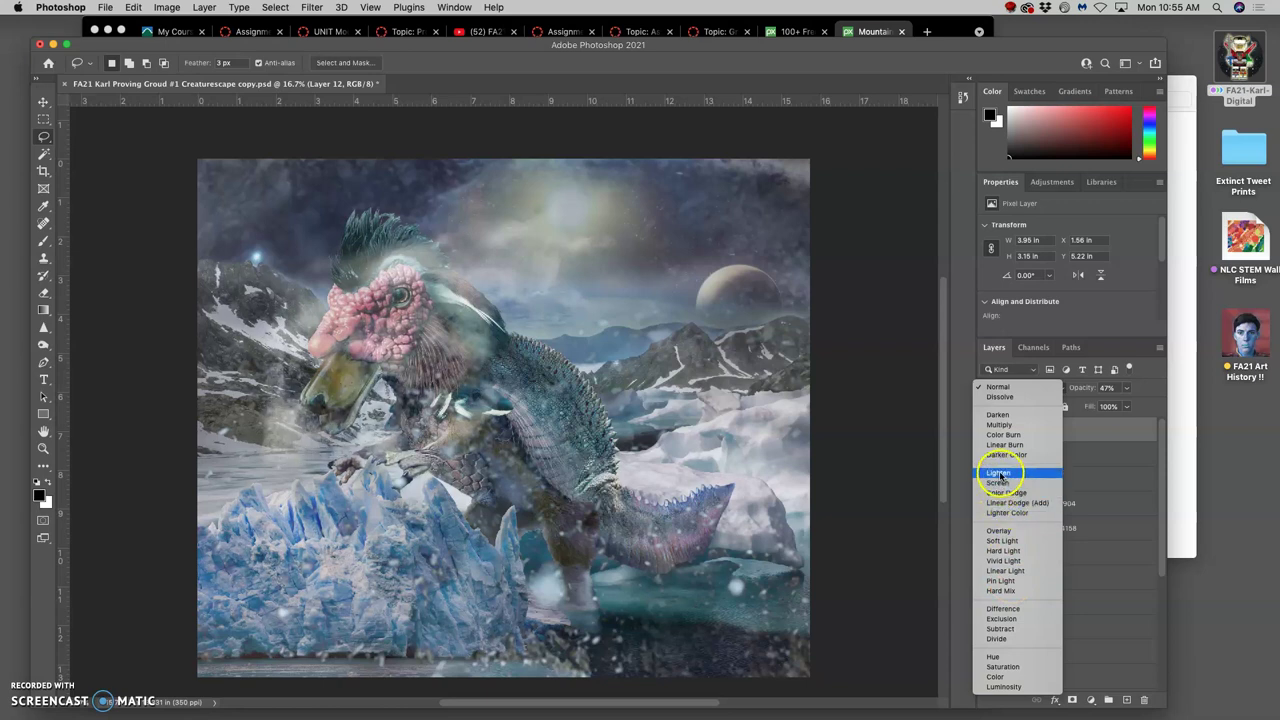
{"action": "left_click", "coordinate": [999, 473]}
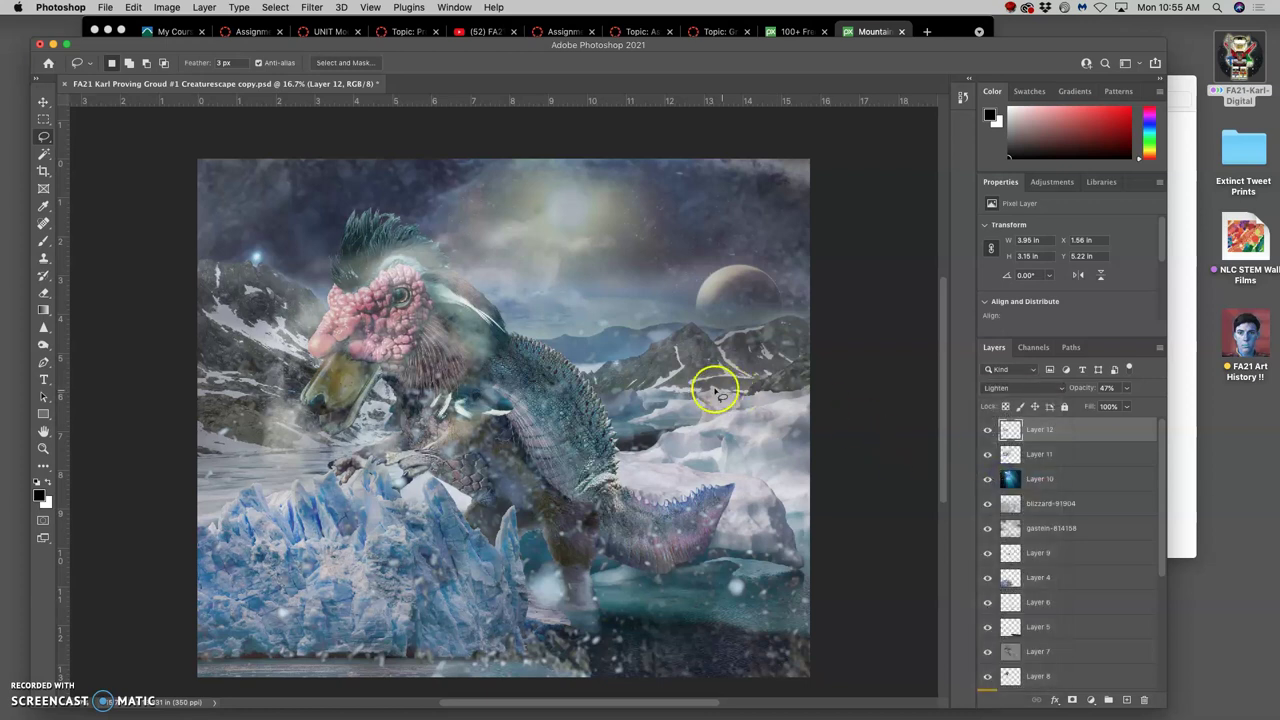
Step: Toggle Layer 12's visibility off and on to compare the misty breath
{"action": "left_click", "coordinate": [988, 430]}
{"action": "left_click", "coordinate": [988, 430]}
{"action": "left_click", "coordinate": [988, 430]}
{"action": "left_click", "coordinate": [988, 430]}
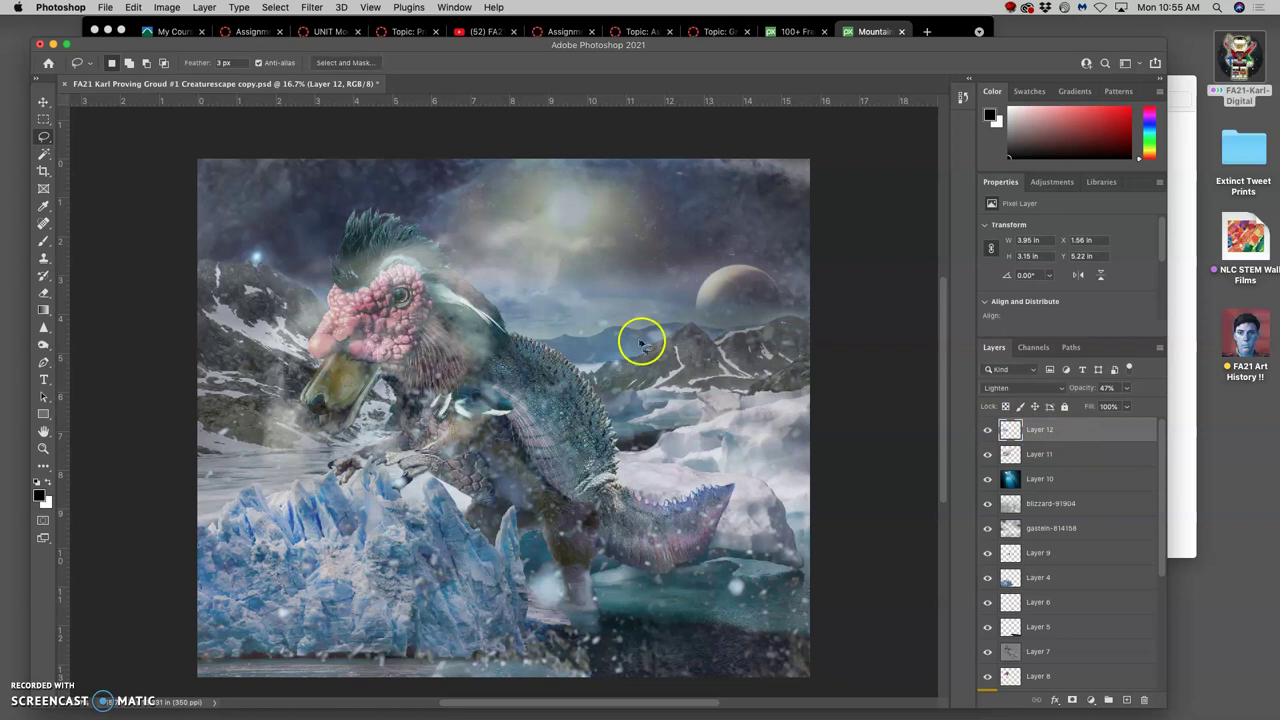
Step: Erase part of Layer 11 over the body with the Eraser, then undo two strokes in History
{"action": "left_click", "coordinate": [1033, 454]}
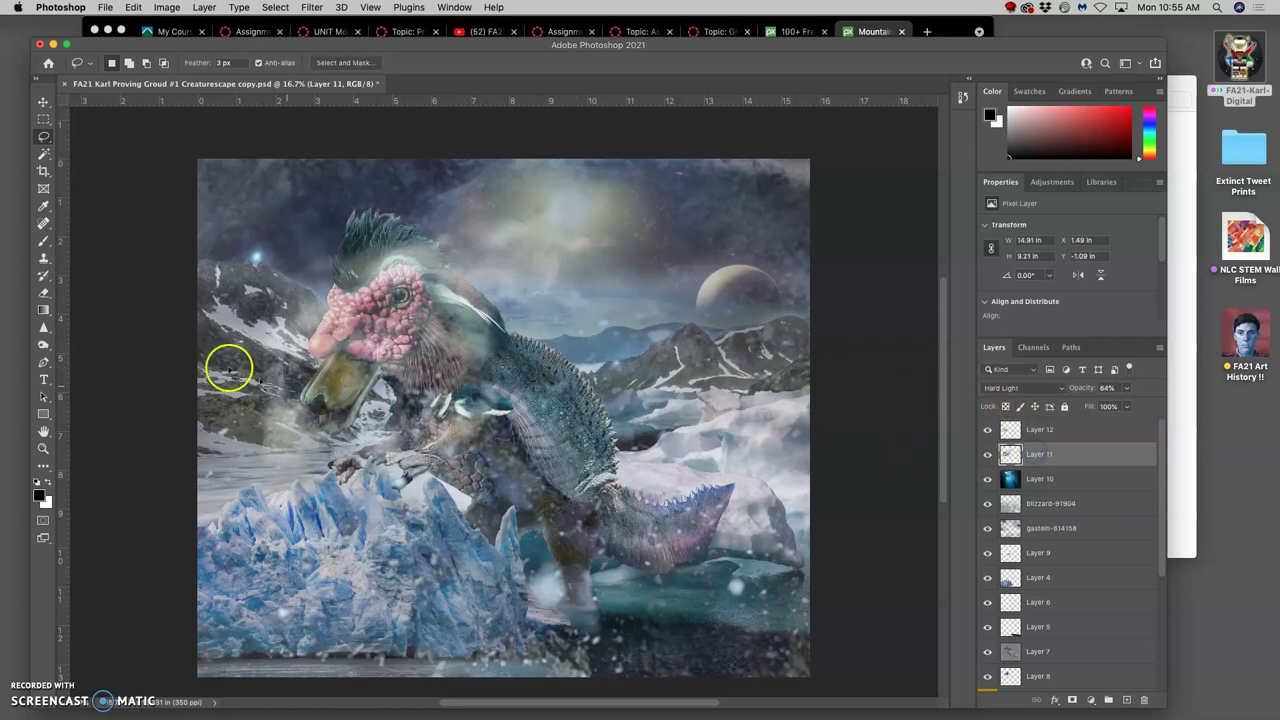
{"action": "left_click", "coordinate": [43, 292]}
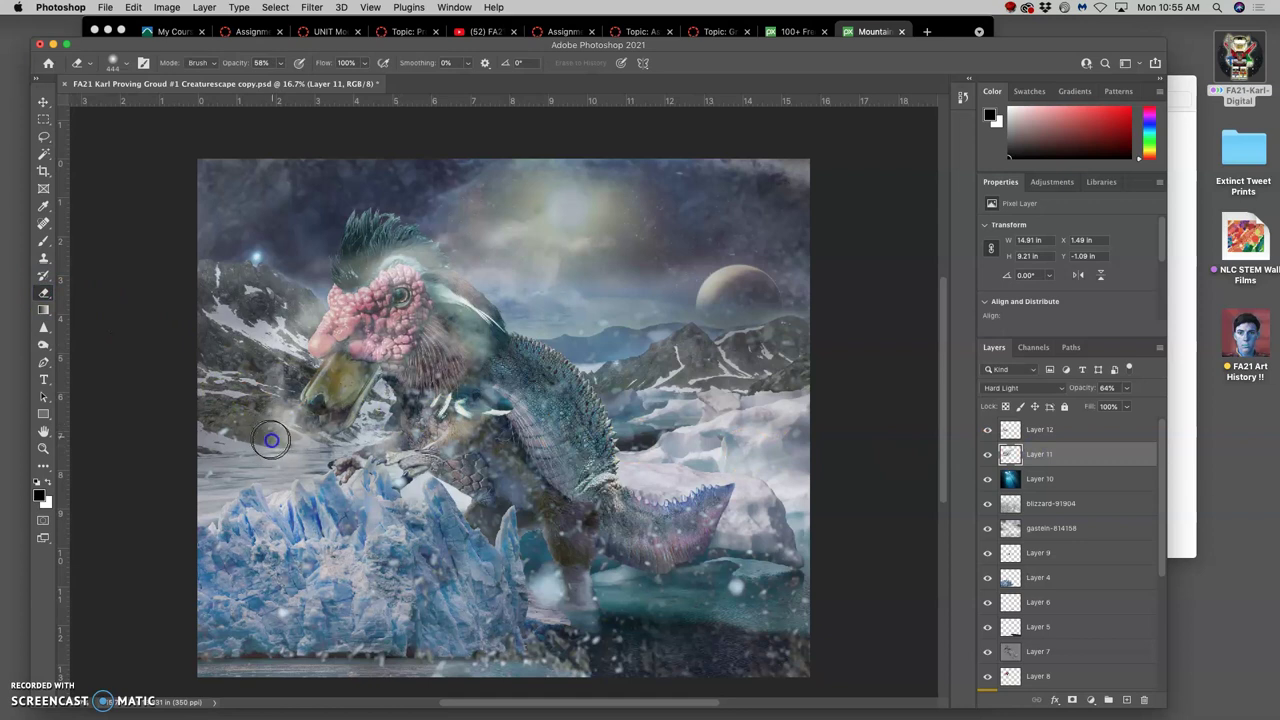
{"action": "mouse_move", "coordinate": [271, 443]}
{"action": "left_mouse_down"}
{"action": "mouse_move", "coordinate": [503, 450]}
{"action": "mouse_move", "coordinate": [674, 431]}
{"action": "mouse_move", "coordinate": [576, 445]}
{"action": "mouse_move", "coordinate": [413, 411]}
{"action": "left_mouse_up"}
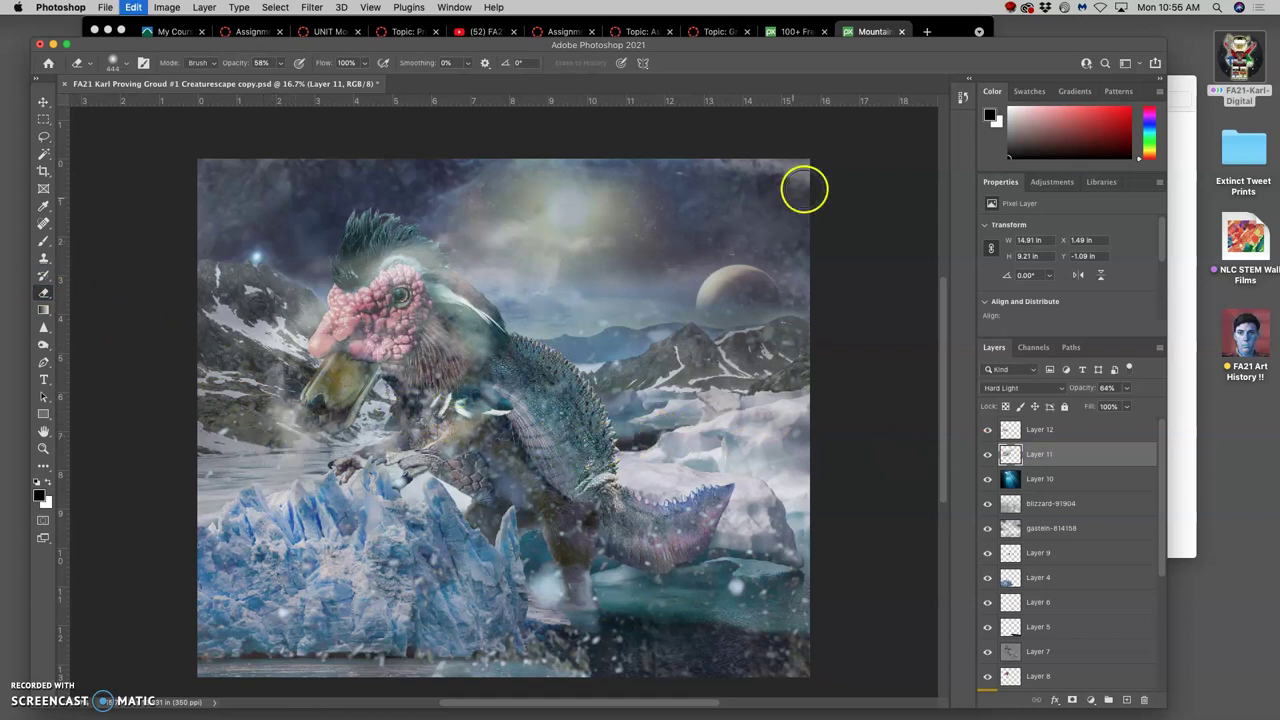
{"action": "left_click", "coordinate": [961, 97]}
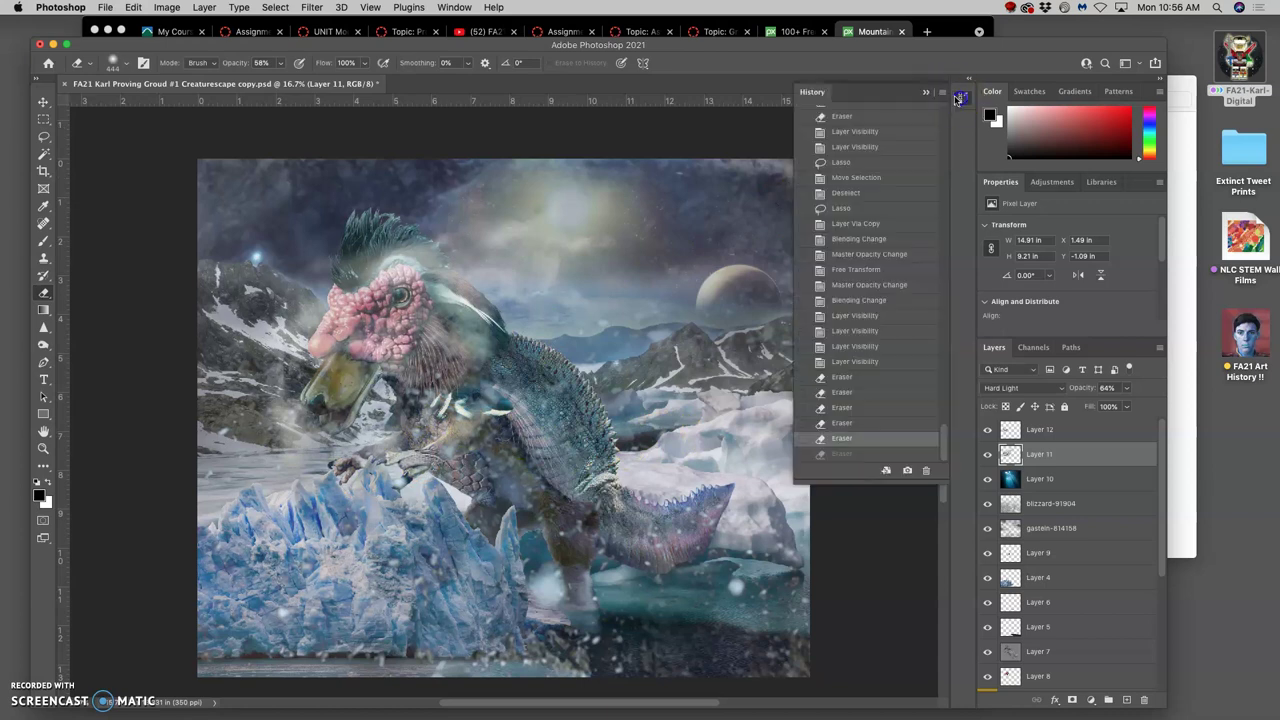
{"action": "left_click", "coordinate": [841, 423]}
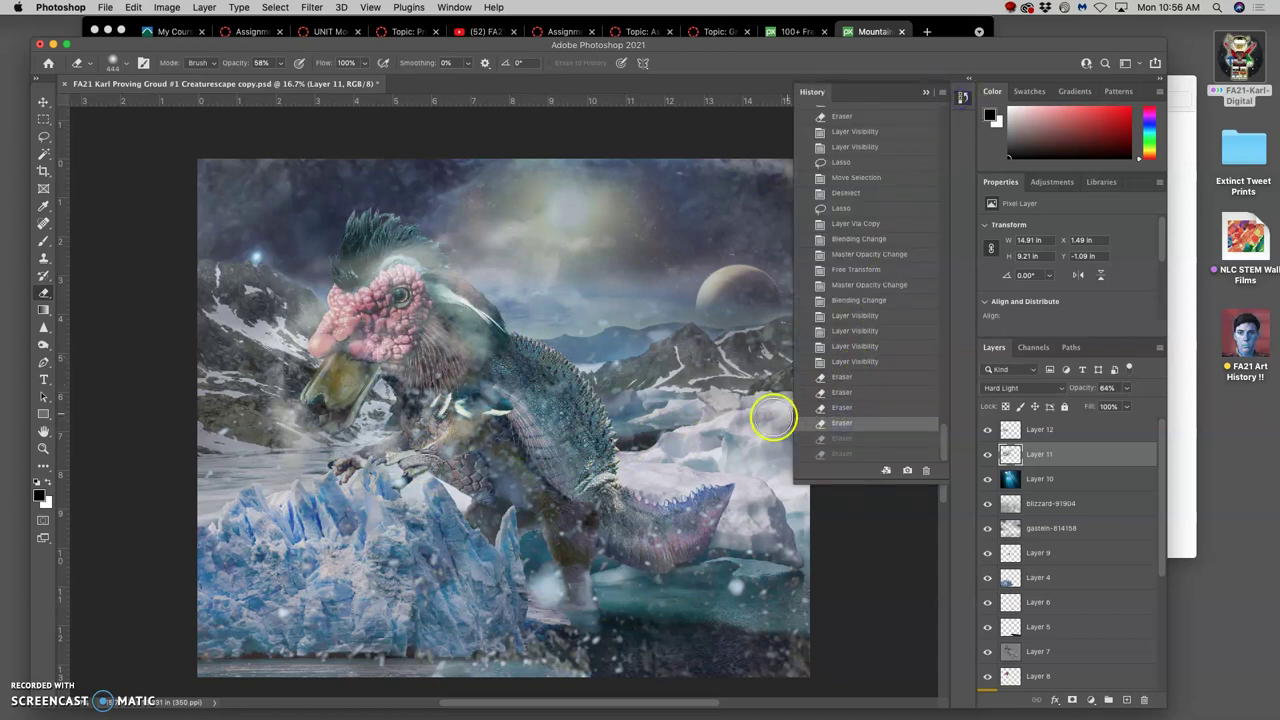
{"action": "left_click", "coordinate": [862, 407]}
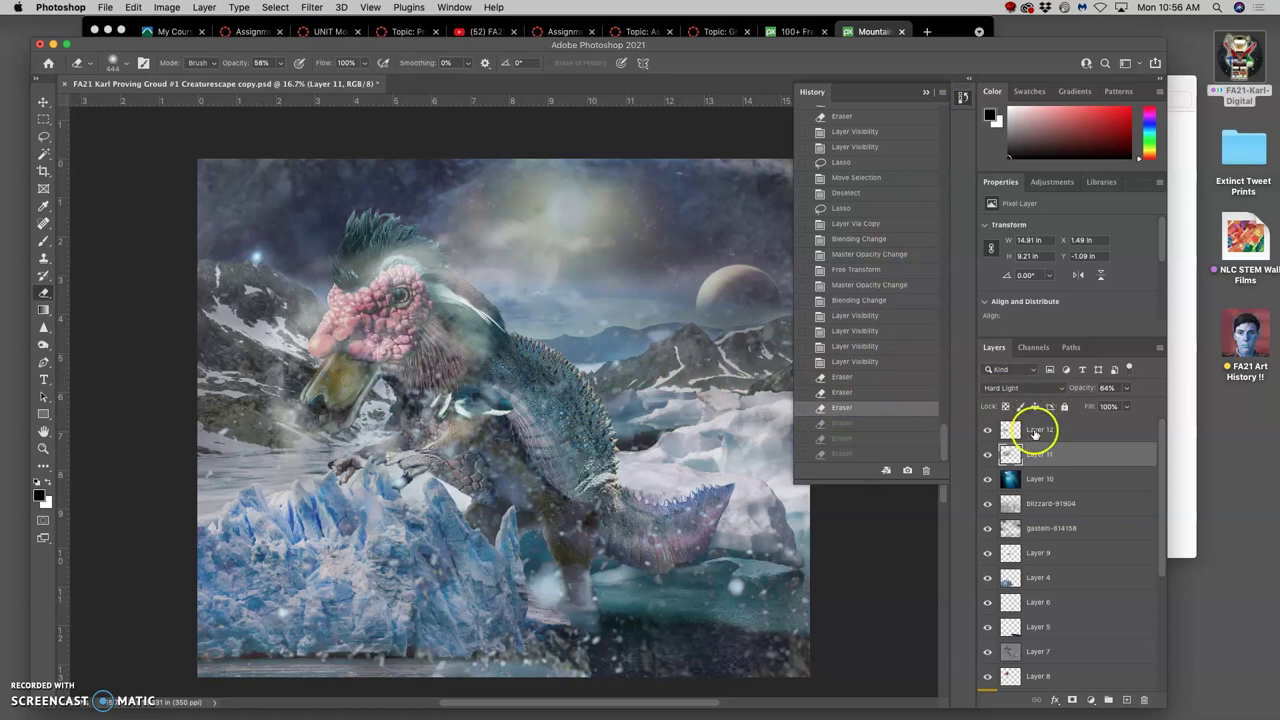
Step: Erase the breath cloud on Layer 12 away from the beak
{"action": "left_click", "coordinate": [1040, 429]}
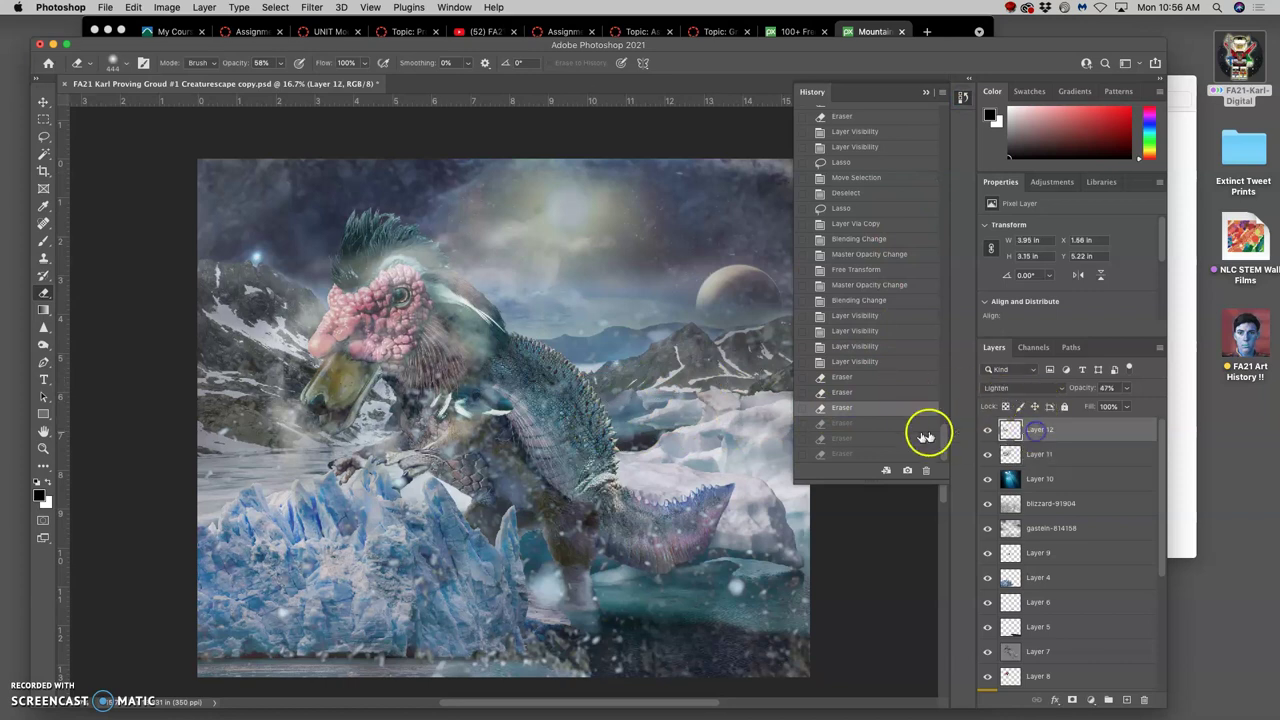
{"action": "left_click", "coordinate": [333, 410]}
{"action": "left_click", "coordinate": [333, 410]}
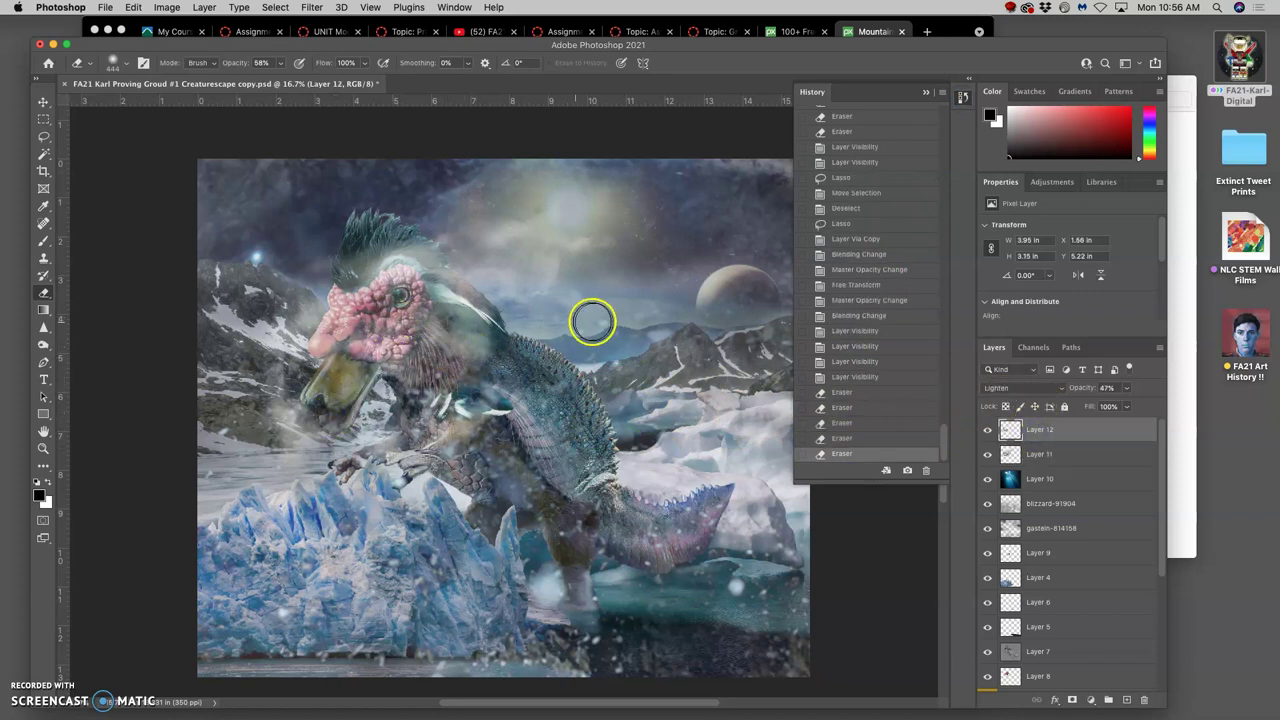
Step: Erase Layer 11's overlay from the creature's head, neck and lower body
{"action": "left_click", "coordinate": [1032, 454]}
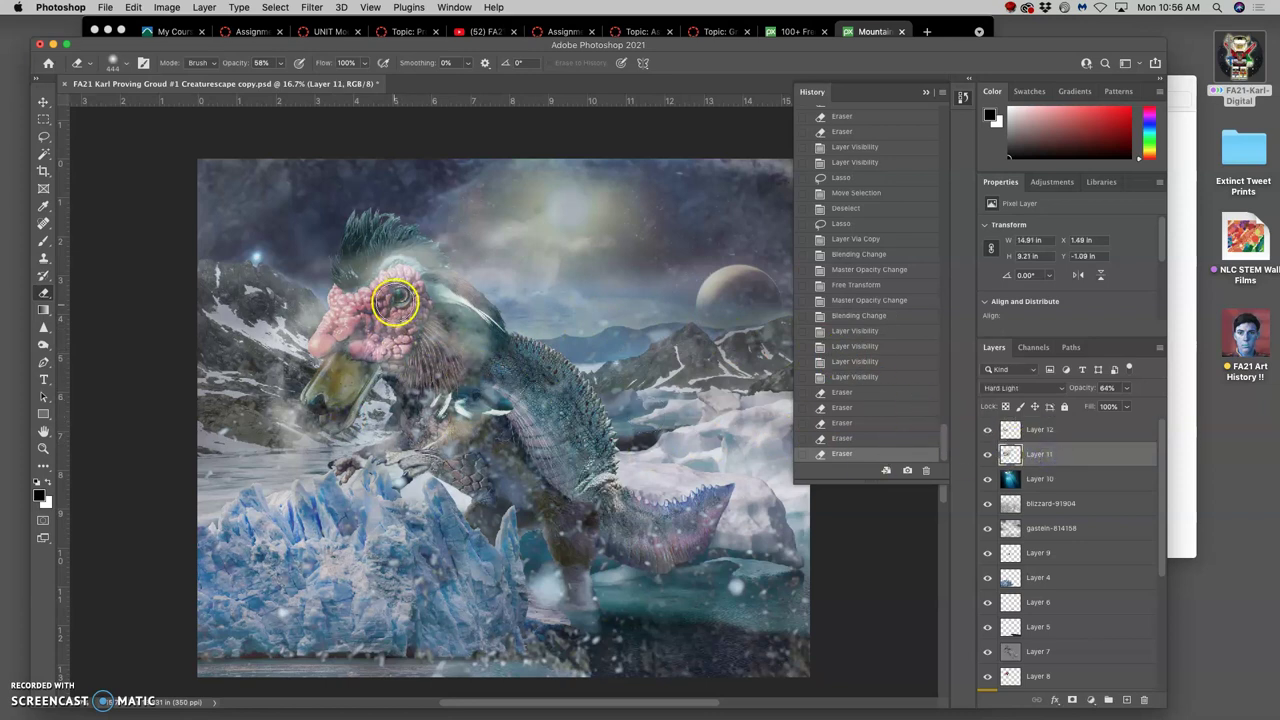
{"action": "mouse_move", "coordinate": [377, 305]}
{"action": "left_mouse_down"}
{"action": "mouse_move", "coordinate": [402, 260]}
{"action": "mouse_move", "coordinate": [437, 265]}
{"action": "mouse_move", "coordinate": [437, 297]}
{"action": "mouse_move", "coordinate": [387, 321]}
{"action": "mouse_move", "coordinate": [420, 300]}
{"action": "left_mouse_up"}
{"action": "mouse_move", "coordinate": [516, 272]}
{"action": "left_mouse_down"}
{"action": "mouse_move", "coordinate": [486, 300]}
{"action": "mouse_move", "coordinate": [504, 298]}
{"action": "mouse_move", "coordinate": [428, 307]}
{"action": "mouse_move", "coordinate": [440, 350]}
{"action": "mouse_move", "coordinate": [488, 328]}
{"action": "mouse_move", "coordinate": [530, 340]}
{"action": "left_mouse_up"}
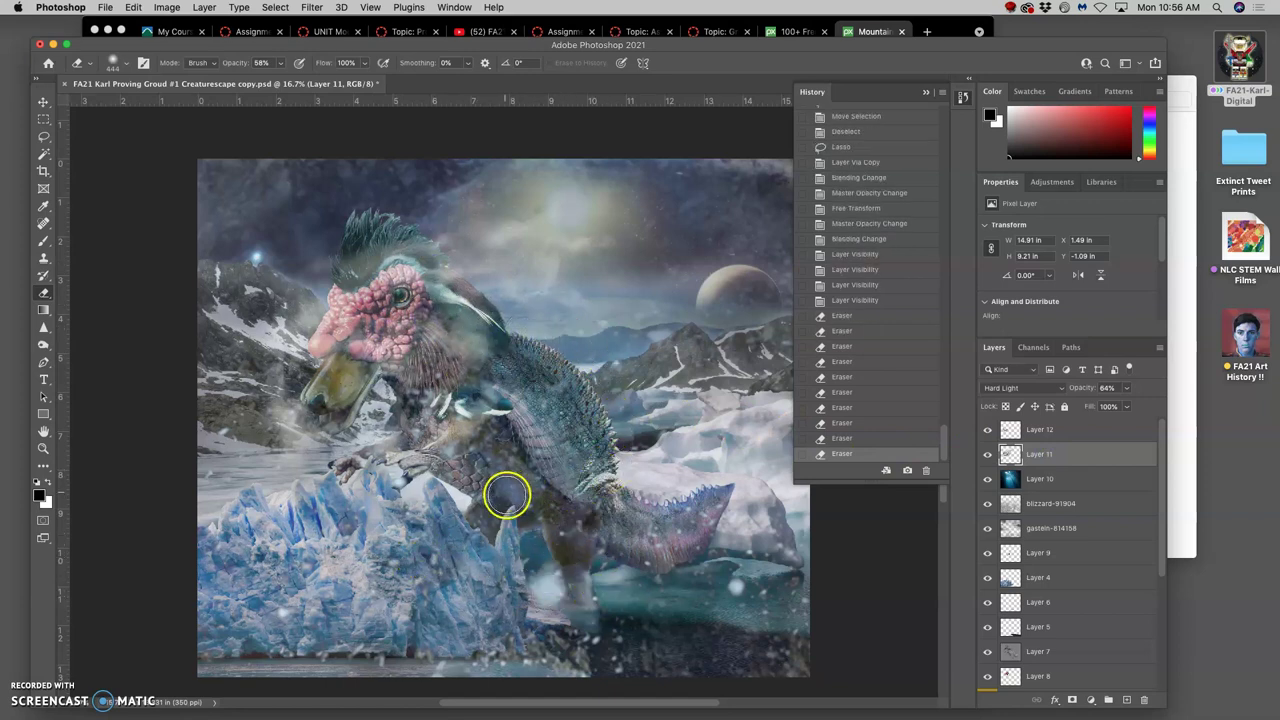
{"action": "left_click_drag", "start_coordinate": [509, 493], "coordinate": [565, 497]}
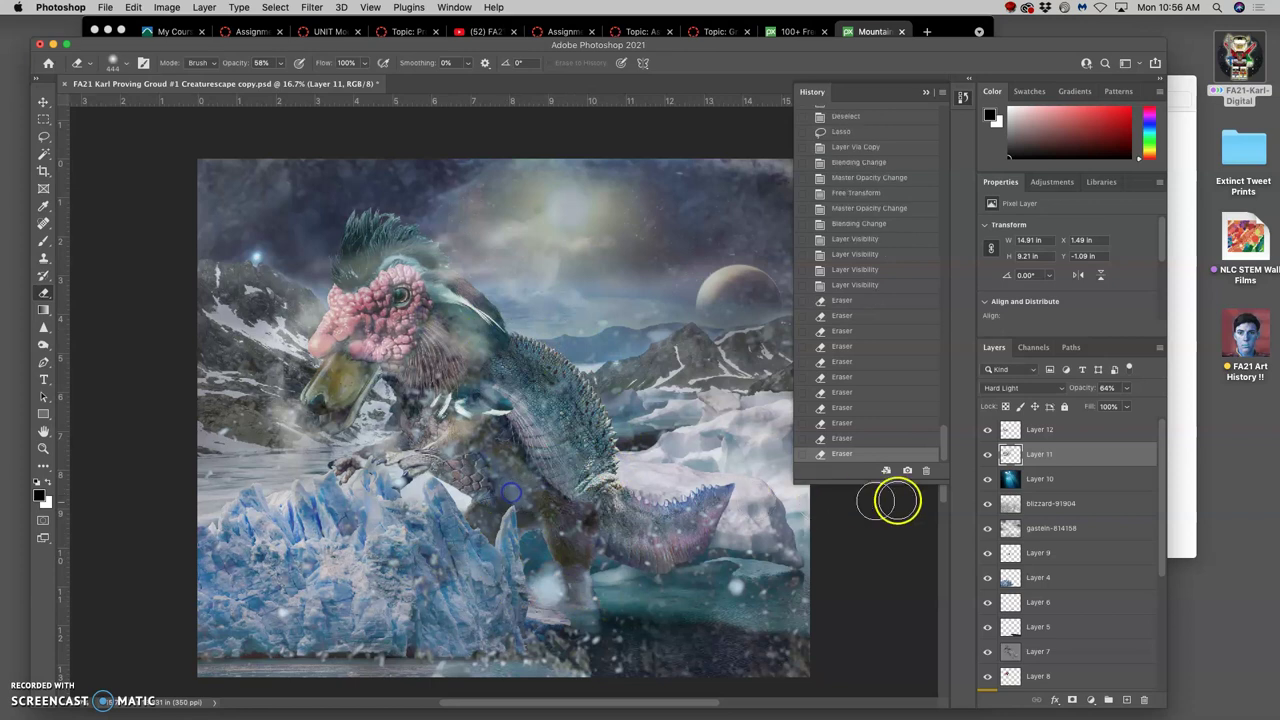
Step: Toggle the blizzard layer off and on to compare, then zoom out to the whole image
{"action": "left_click", "coordinate": [988, 504]}
{"action": "left_click", "coordinate": [989, 505]}
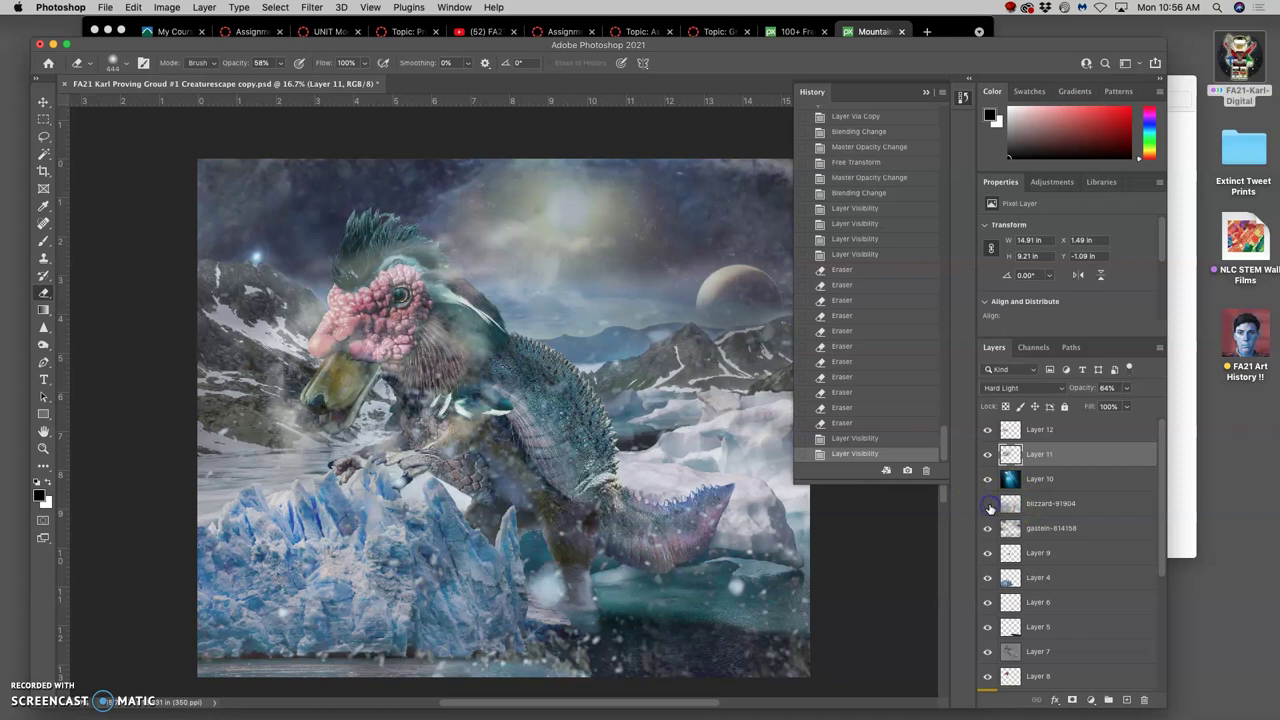
{"action": "left_click", "coordinate": [988, 505]}
{"action": "left_click", "coordinate": [988, 505]}
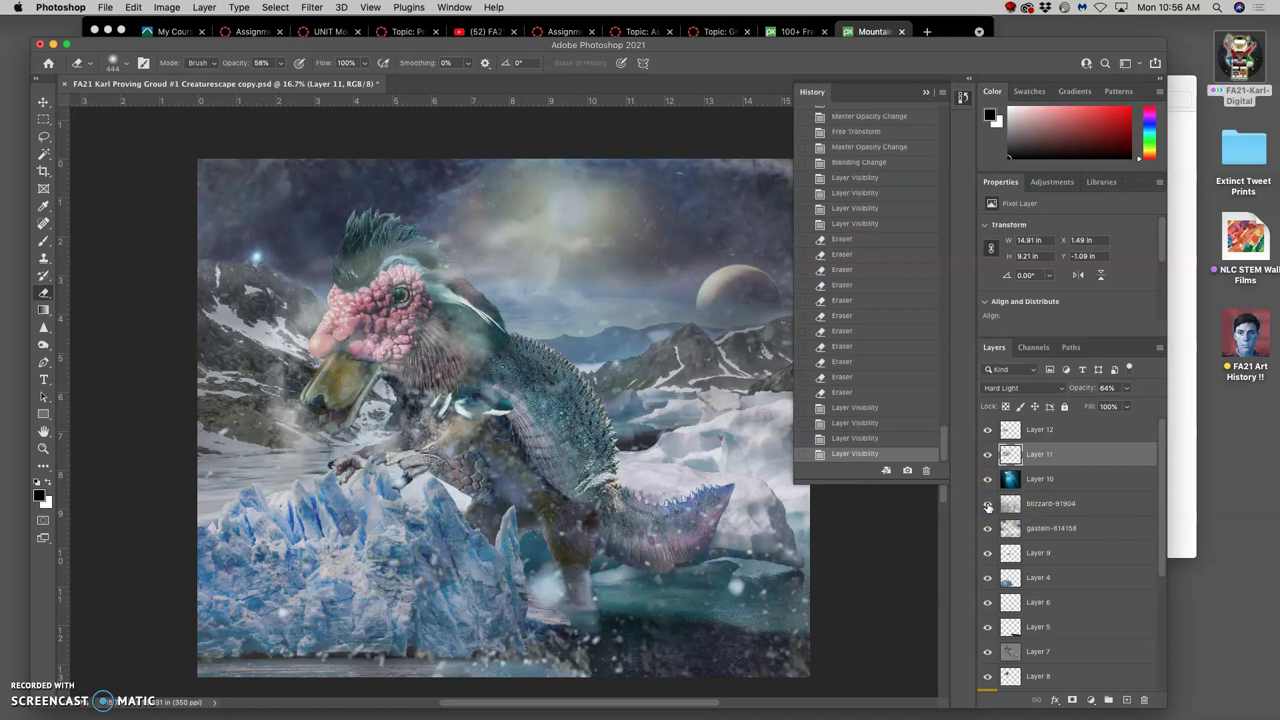
{"action": "left_click", "coordinate": [988, 505]}
{"action": "left_click", "coordinate": [988, 505]}
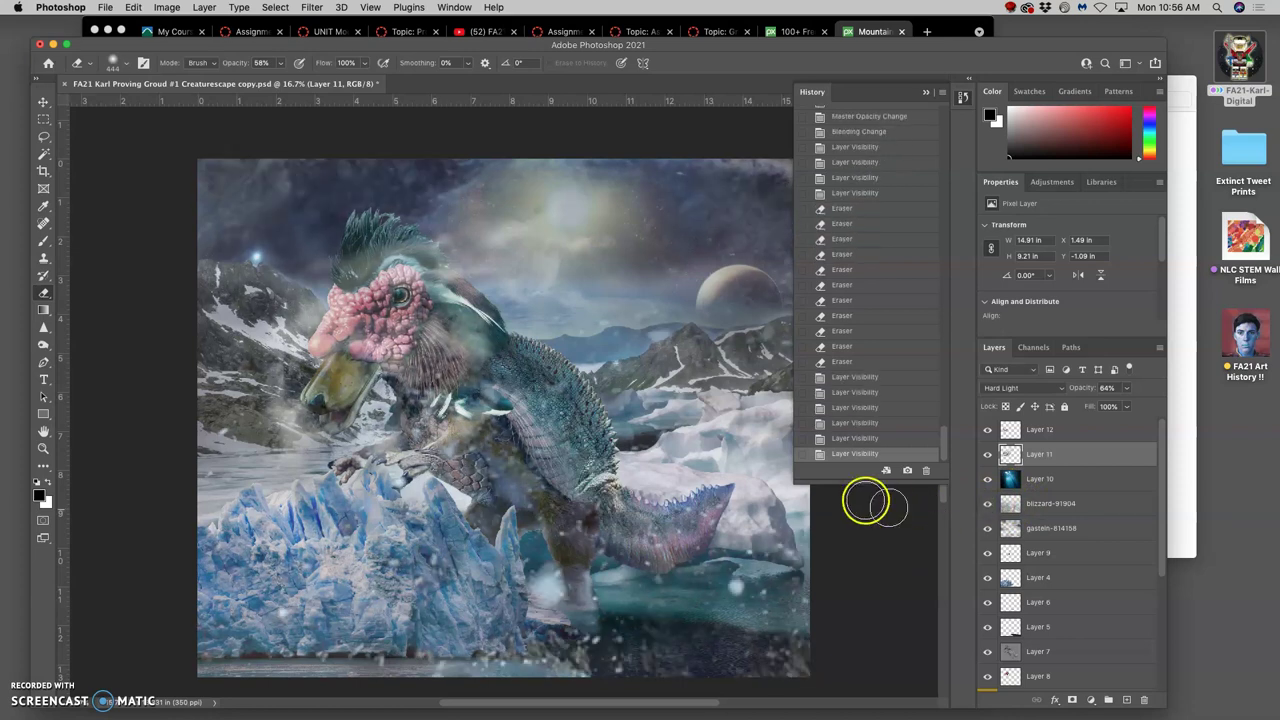
{"action": "key", "text": "super+minus"}
{"action": "key", "text": "super+minus"}
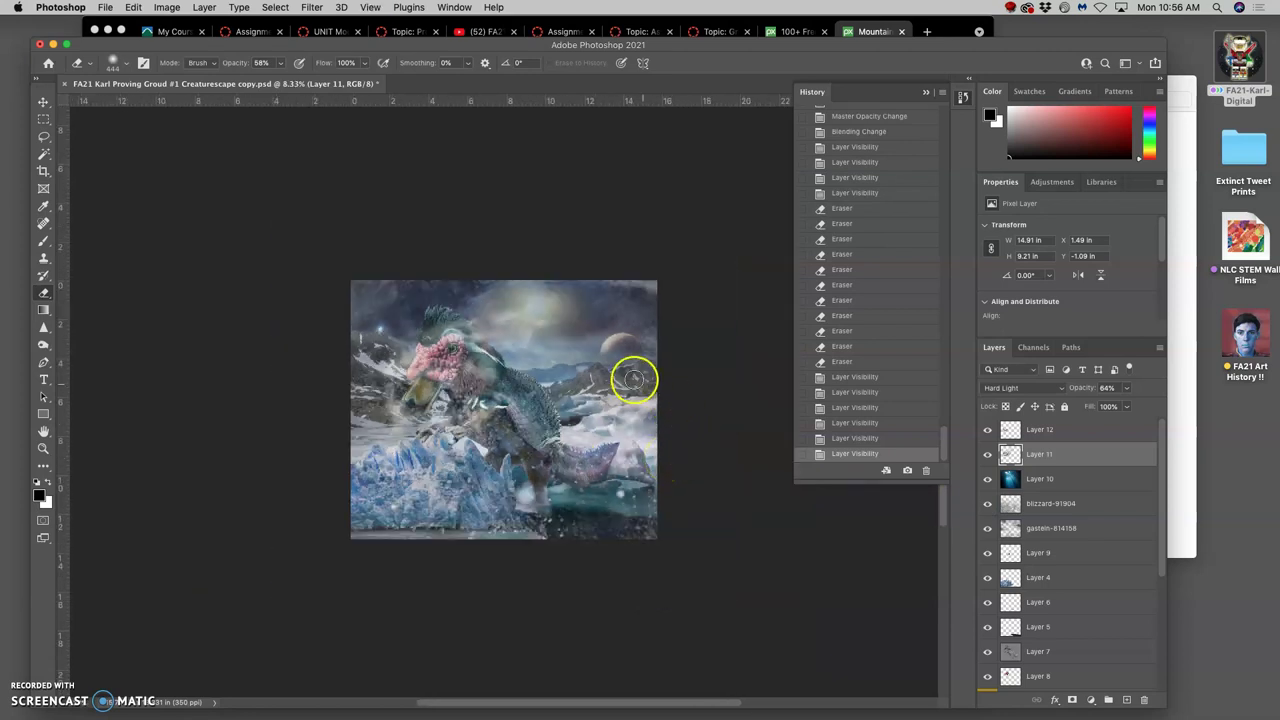
Step: Hide Layers 12, 11, 10 and blizzard-91904, then show blizzard and Layer 10 again
{"action": "left_click", "coordinate": [987, 429]}
{"action": "left_click", "coordinate": [987, 454]}
{"action": "left_click", "coordinate": [987, 480]}
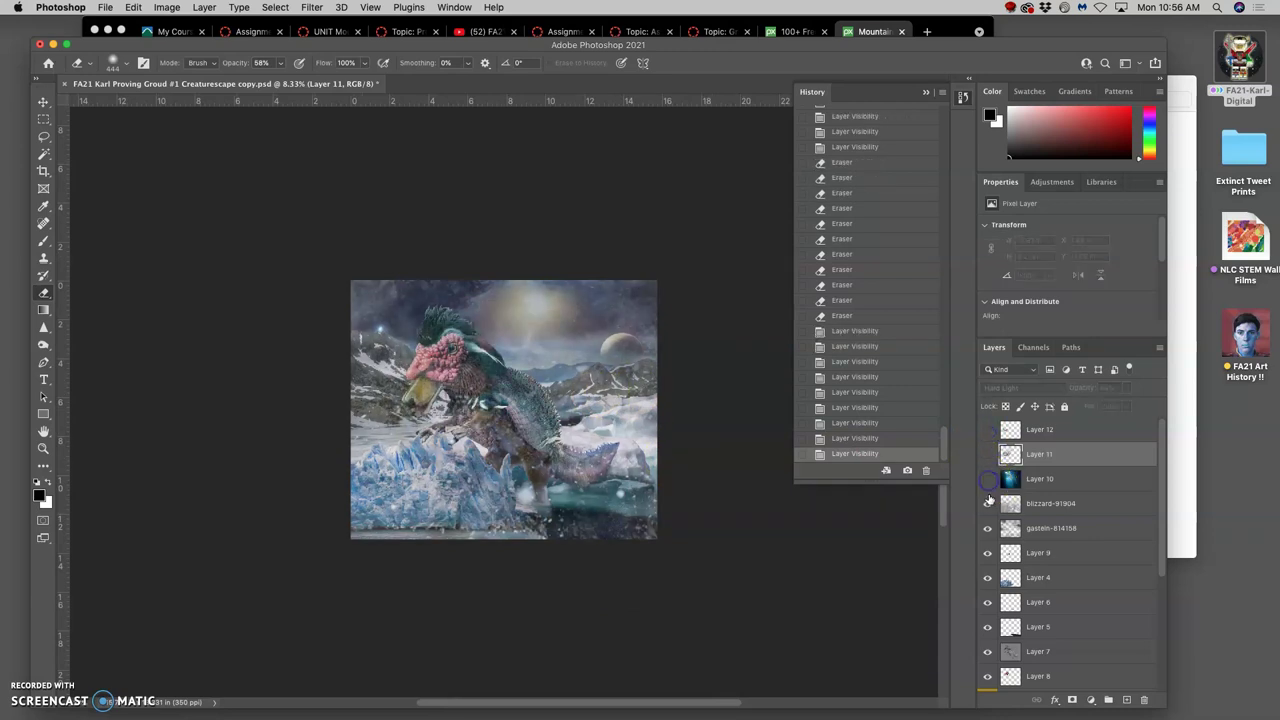
{"action": "left_click", "coordinate": [987, 502]}
{"action": "left_click", "coordinate": [987, 502]}
{"action": "left_click", "coordinate": [987, 480]}
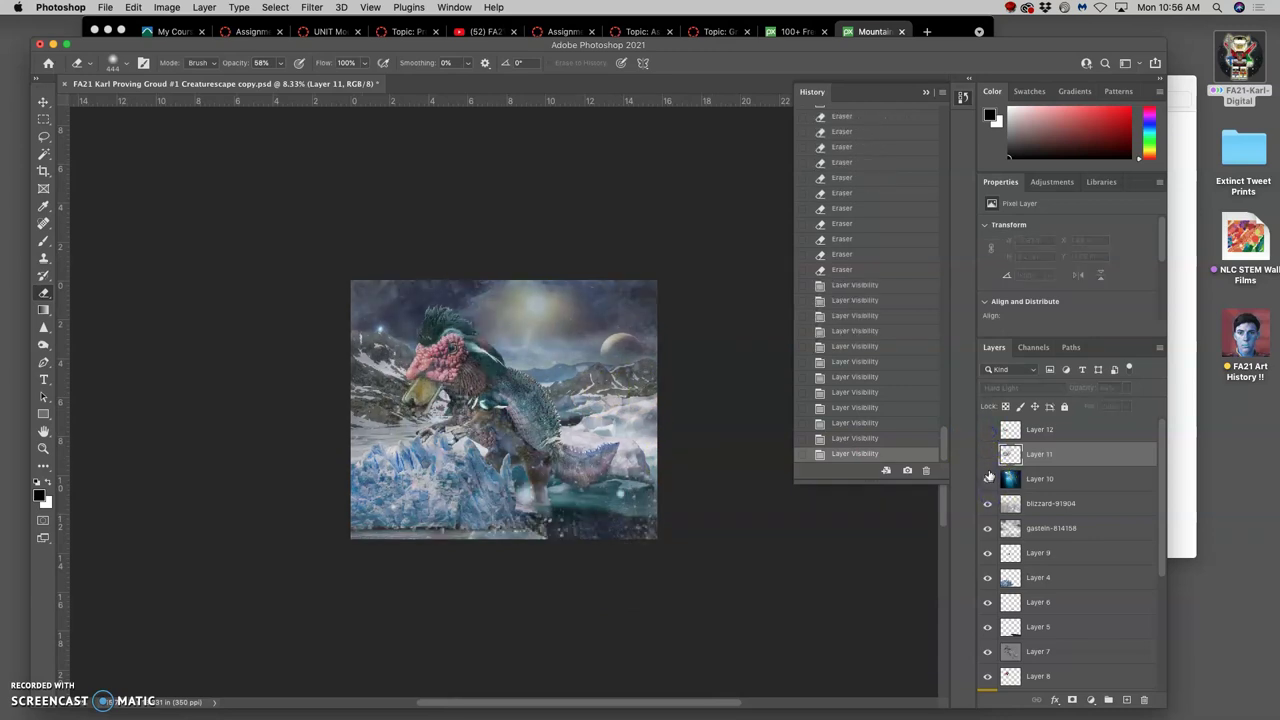